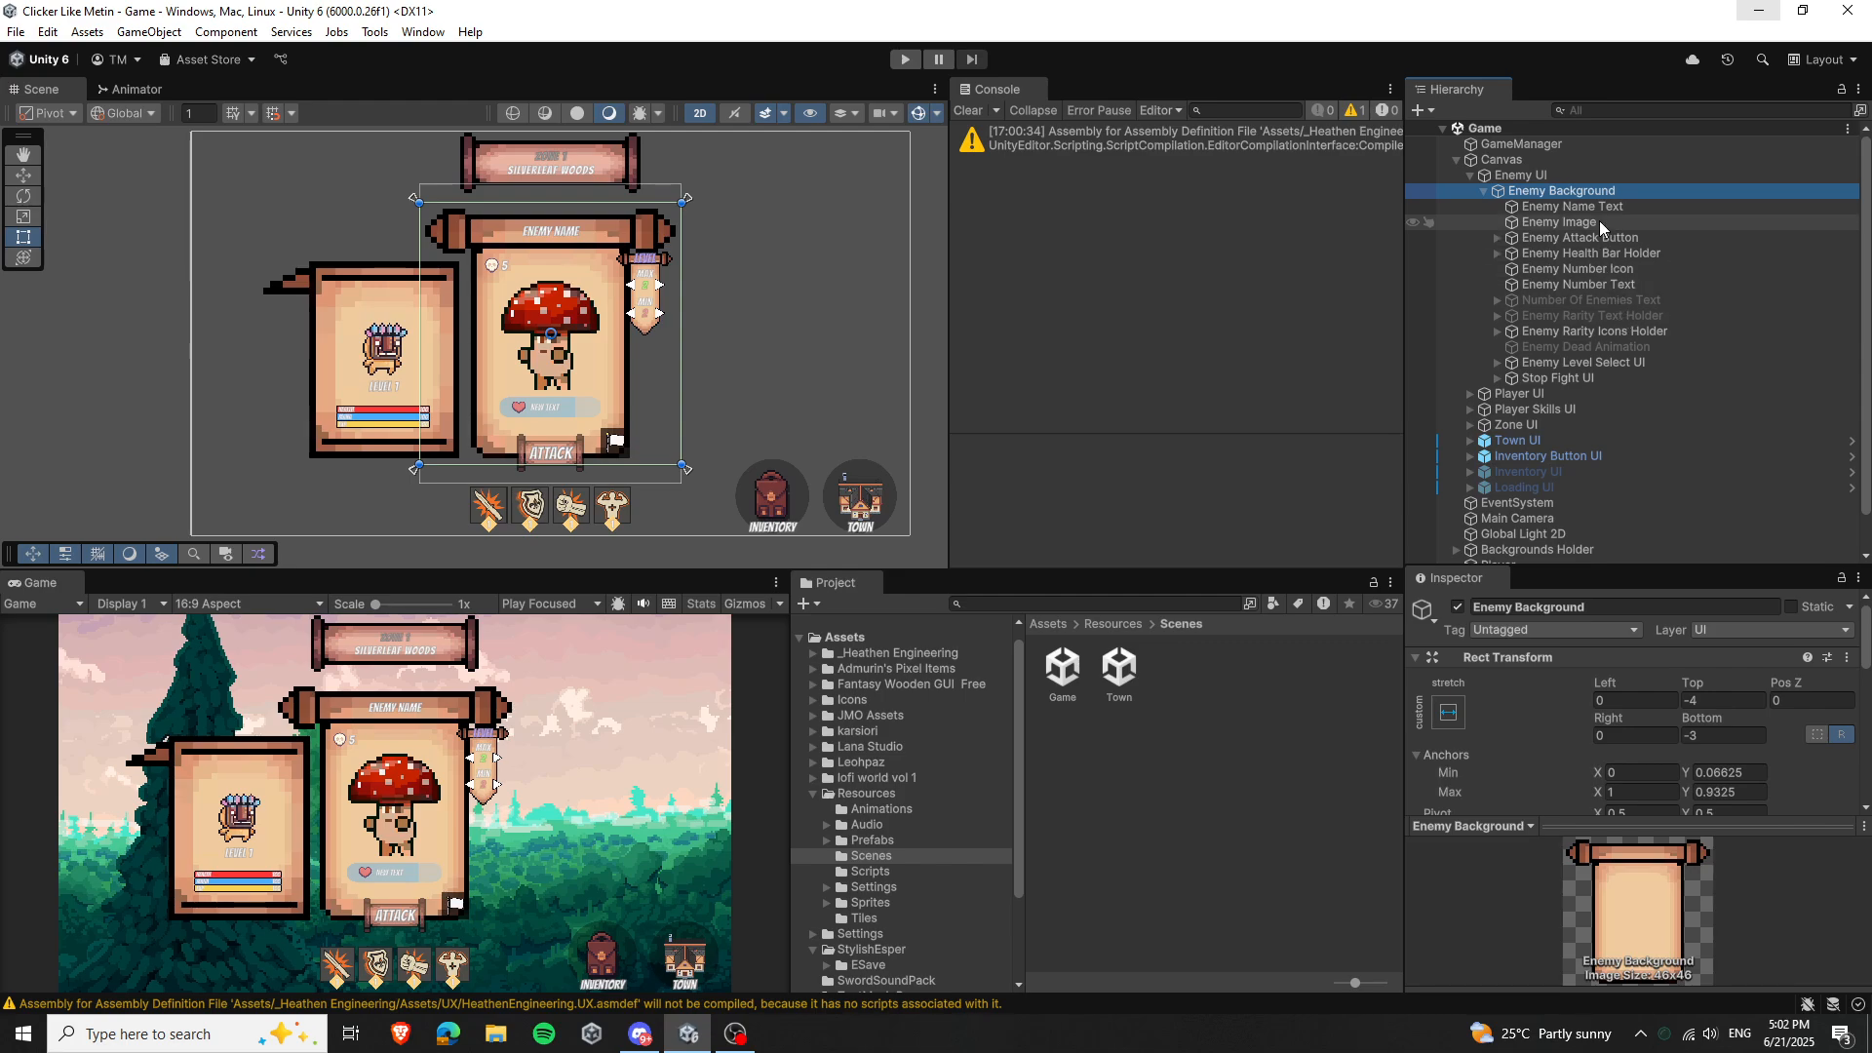
Inspect the Pointer Enter and Pointer Exit events in the Event Trigger of Enemy Number Icon
click(1599, 269)
scroll(1618, 741, down, 5)
scroll(1618, 740, down, 4)
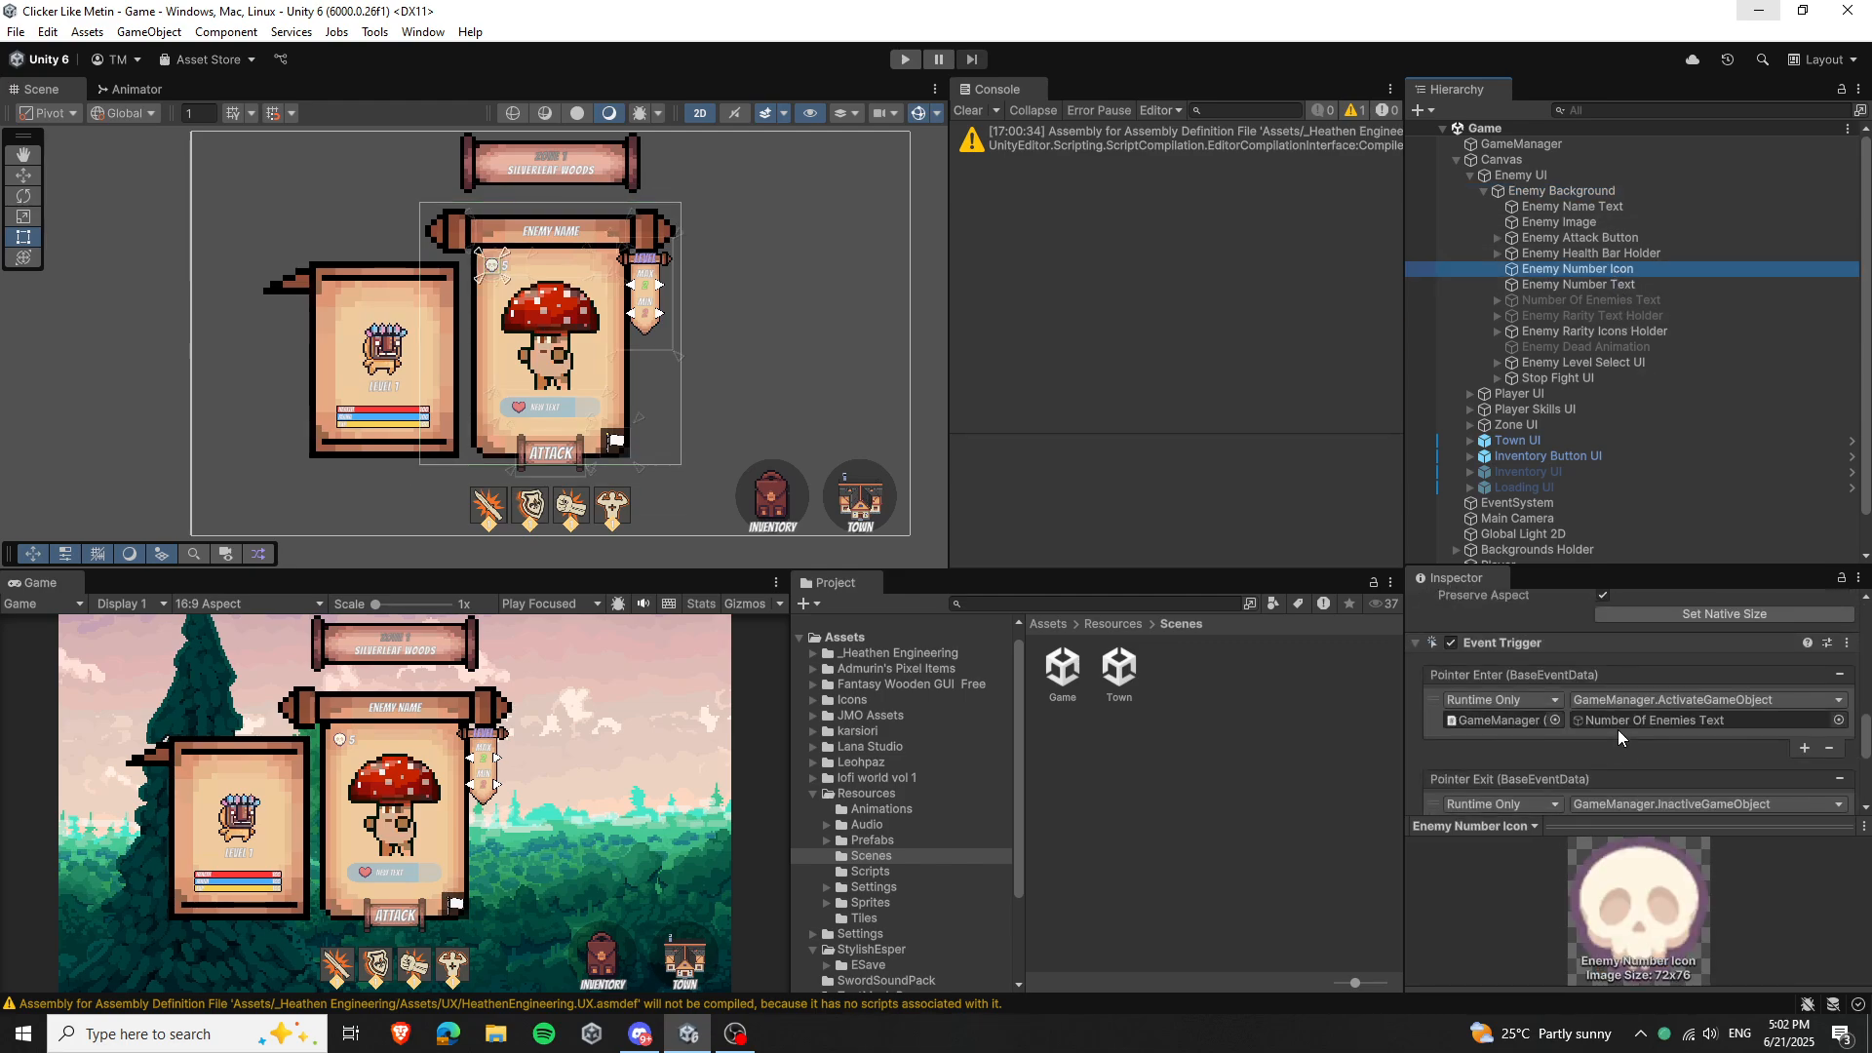
scroll(1617, 717, up, 1)
scroll(1555, 686, down, 1)
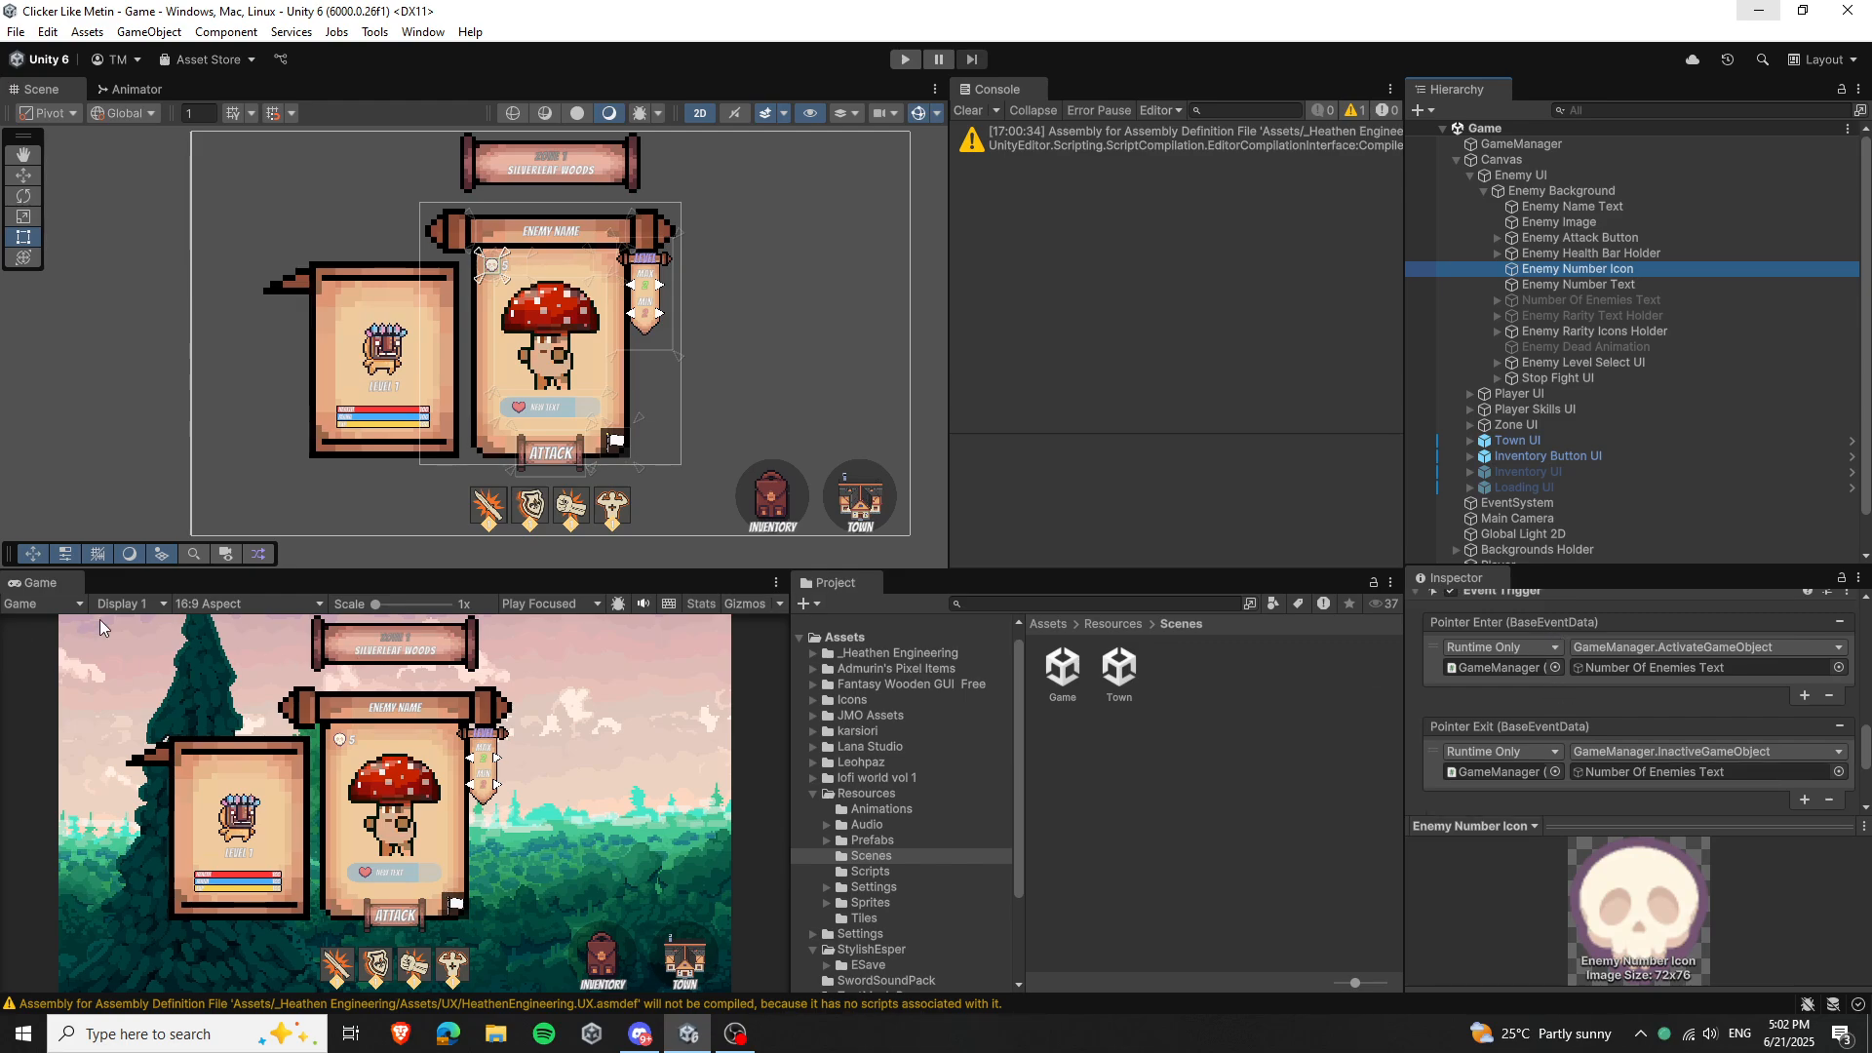
Run the game to test the skull icon's pointer response, then stop play mode and restore the editor layout
key(ctrl+p)
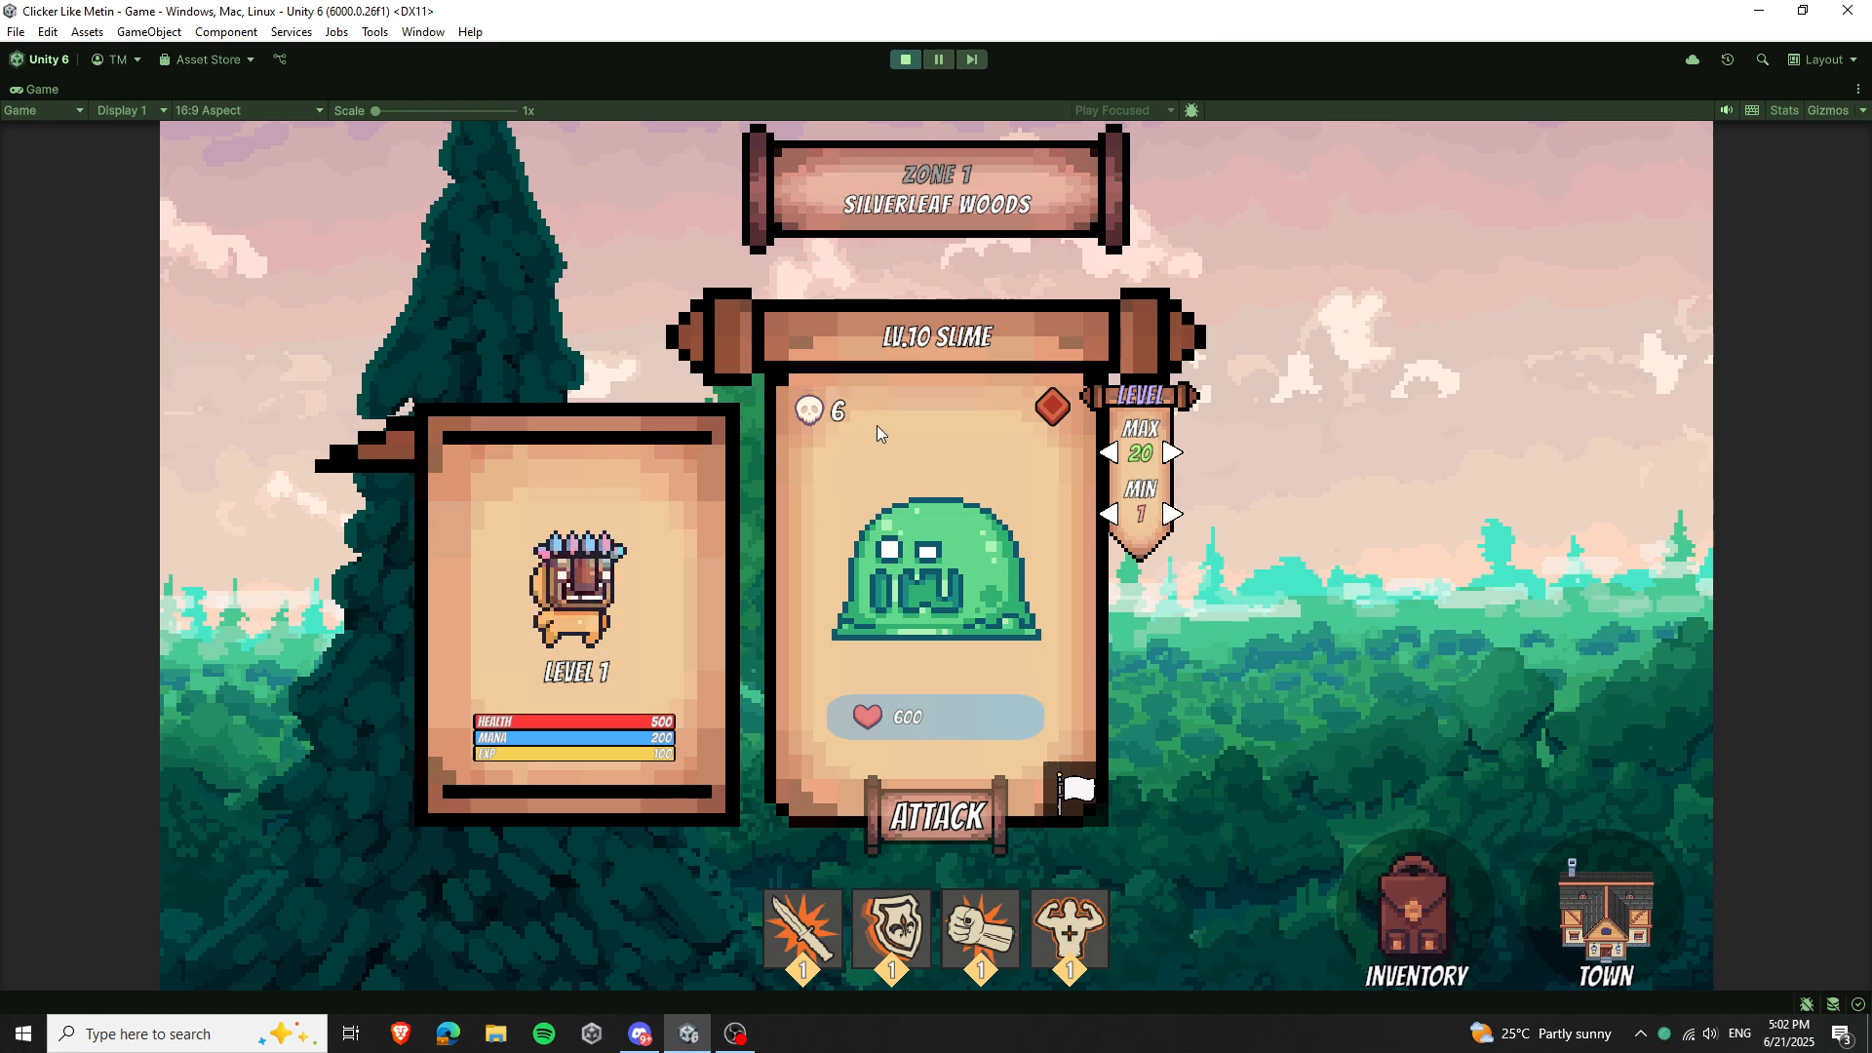
mouse_move(809, 414)
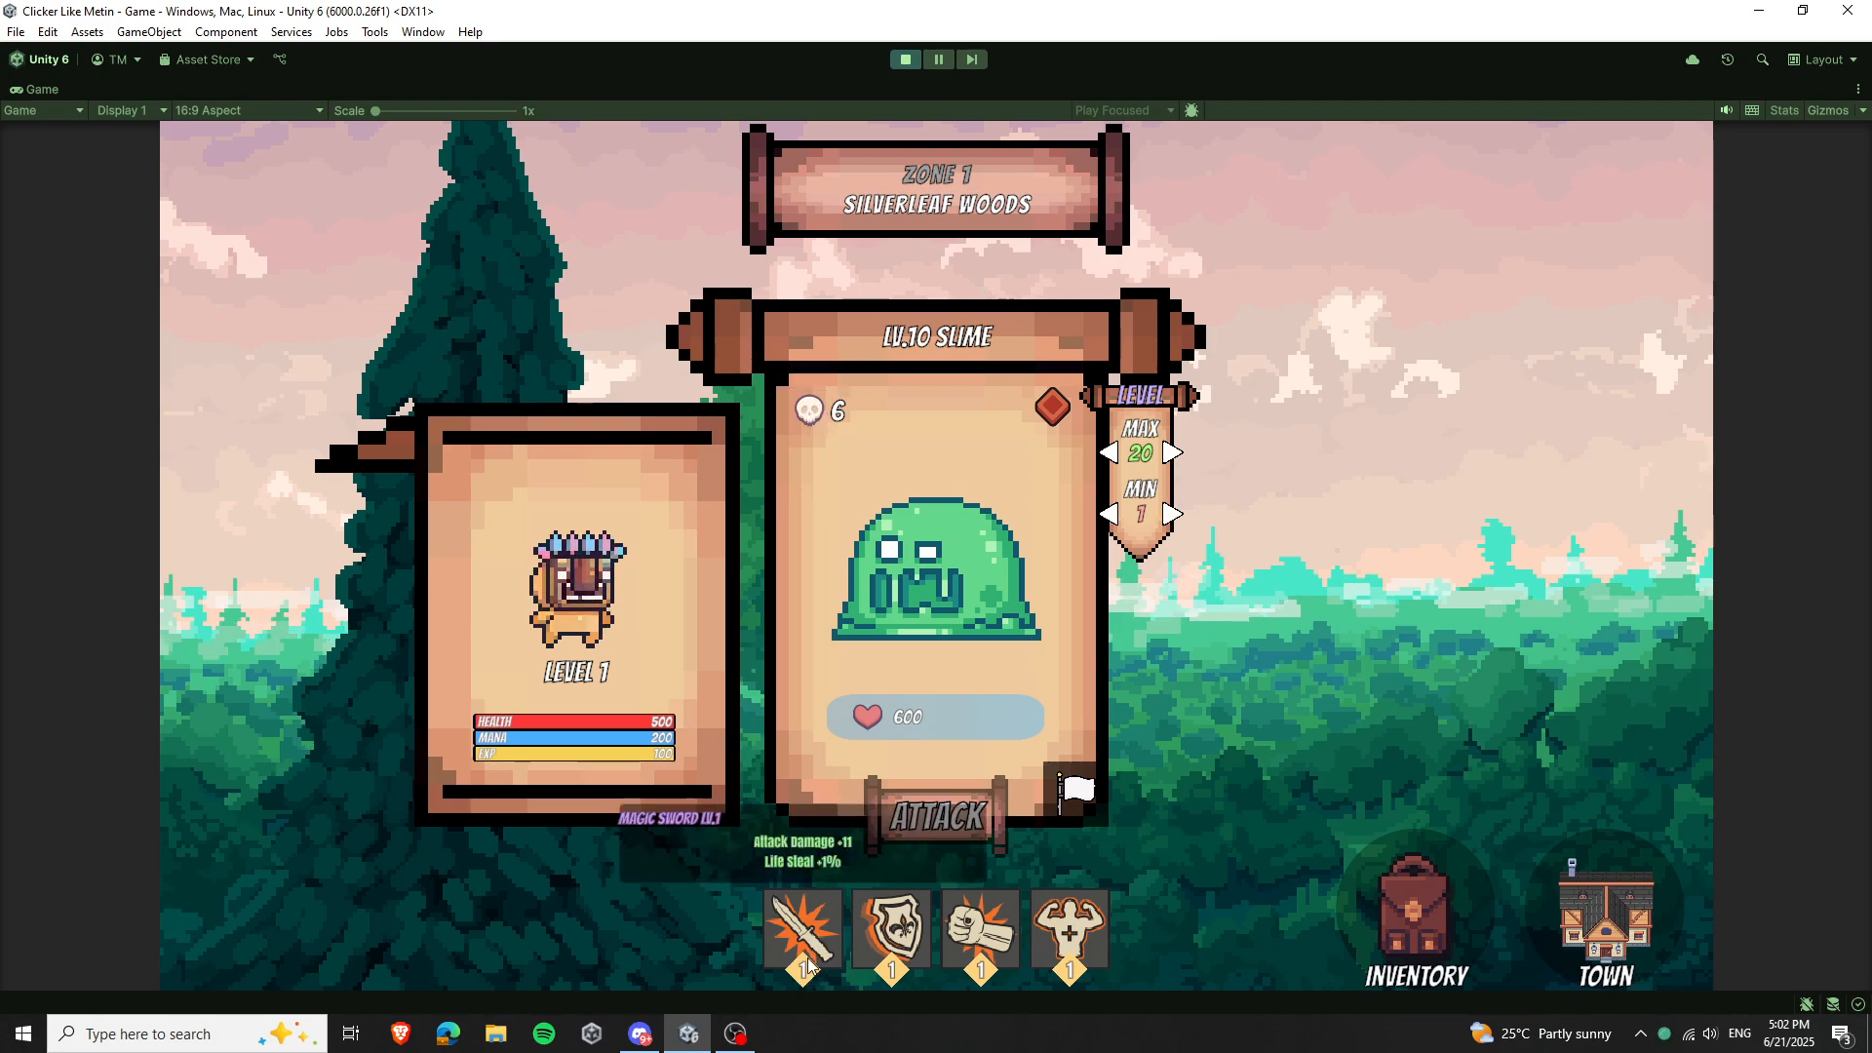
click(903, 66)
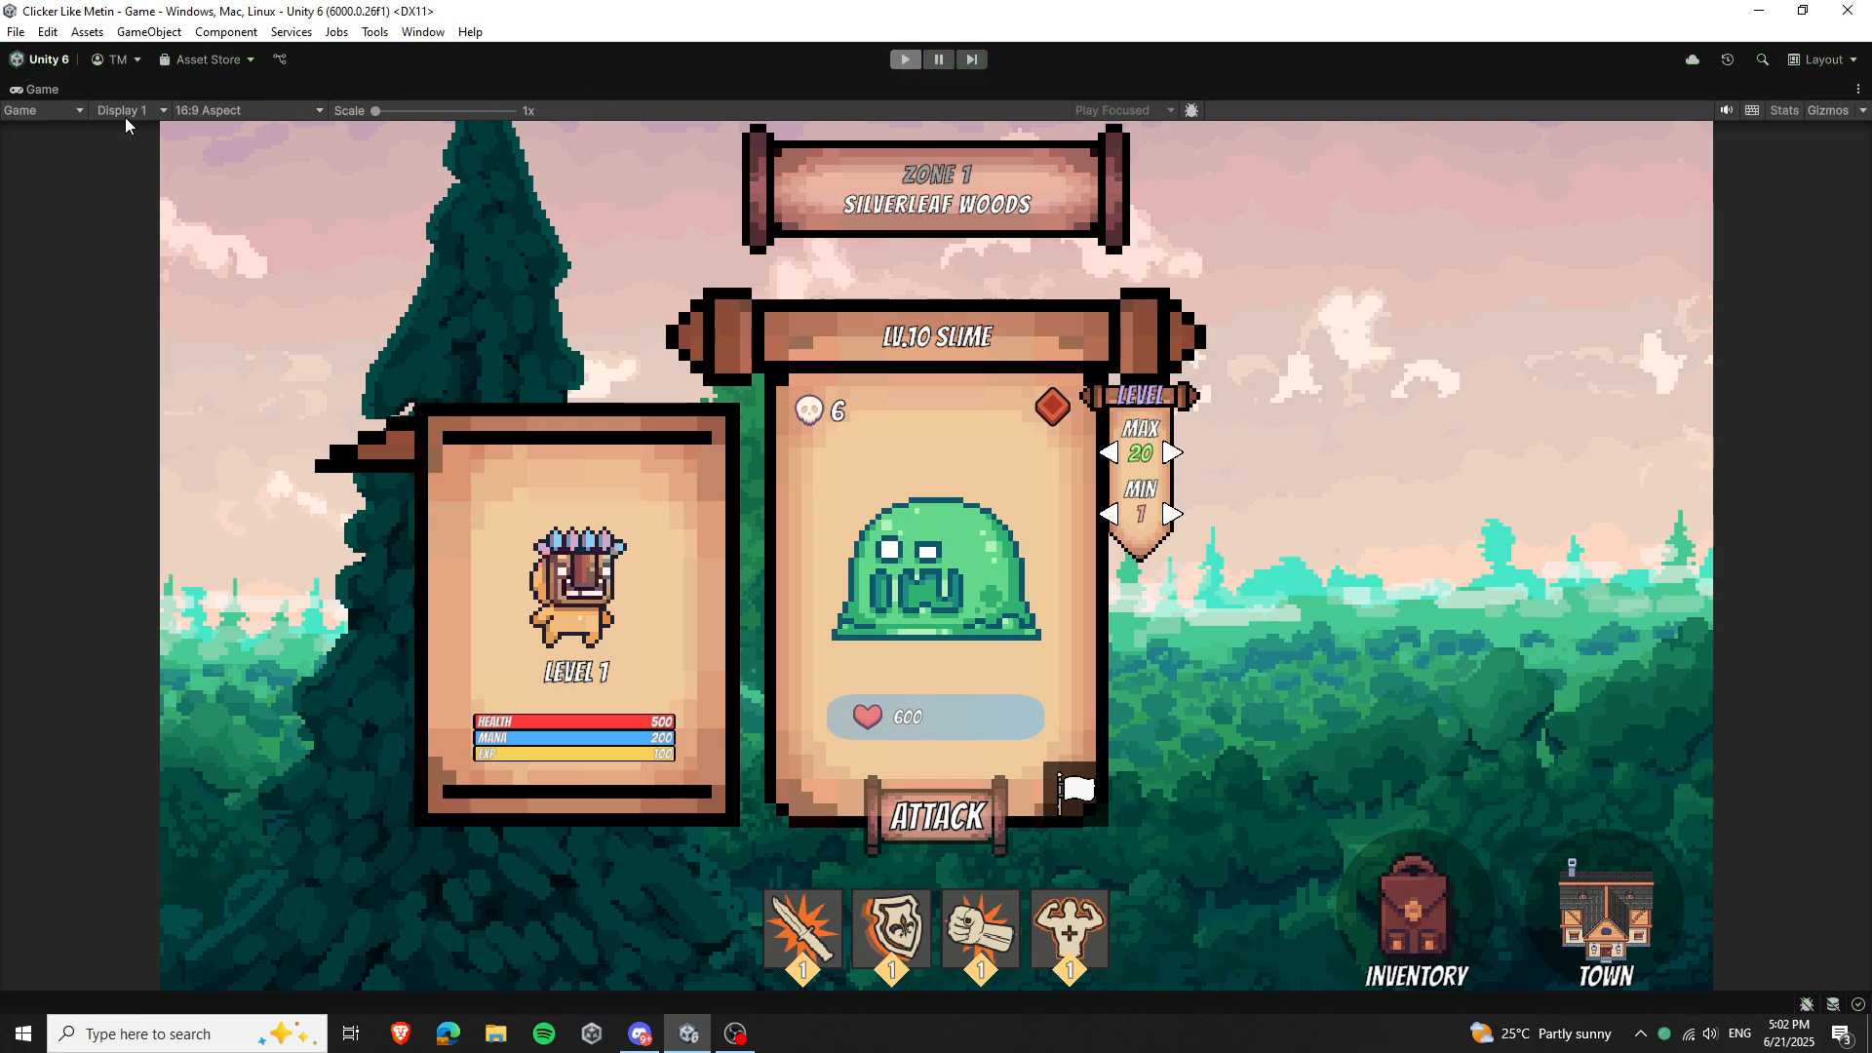
double_click(45, 90)
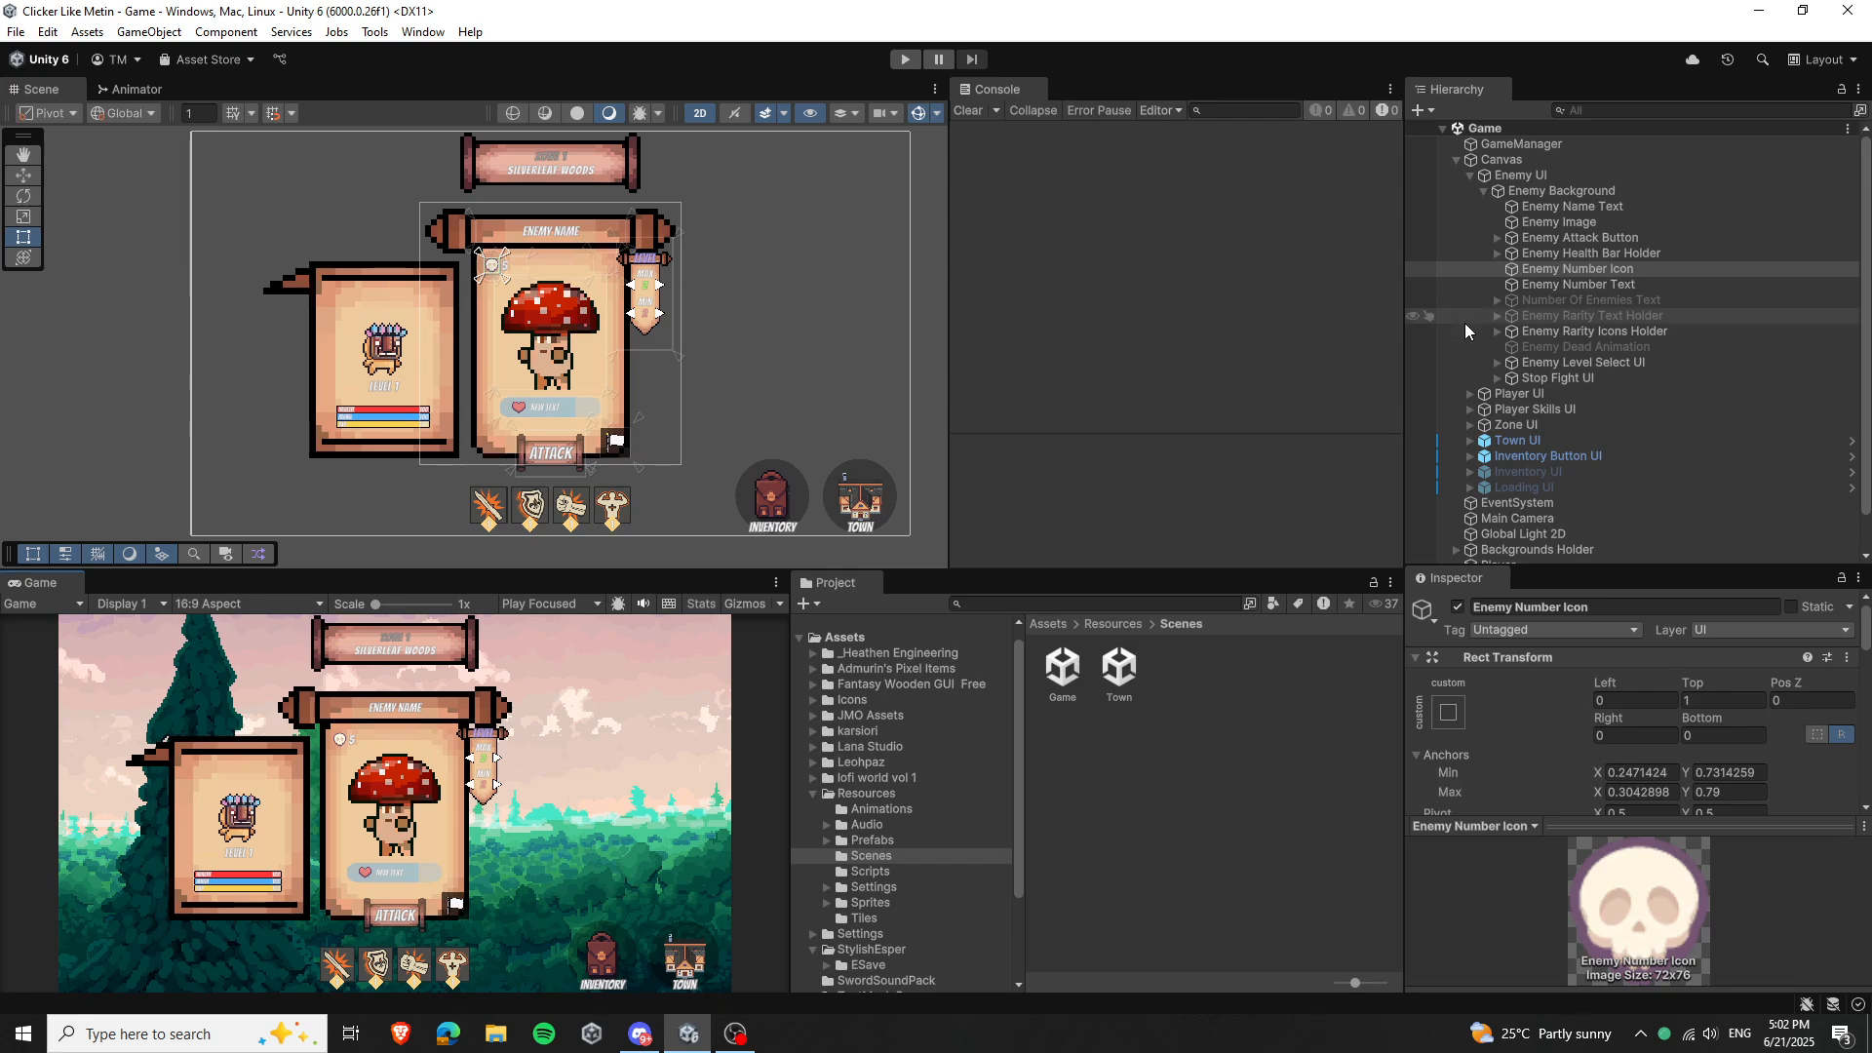
Review the Enemy Number Icon's Event Trigger callbacks and the list of event types that can be added
scroll(1478, 730, down, 10)
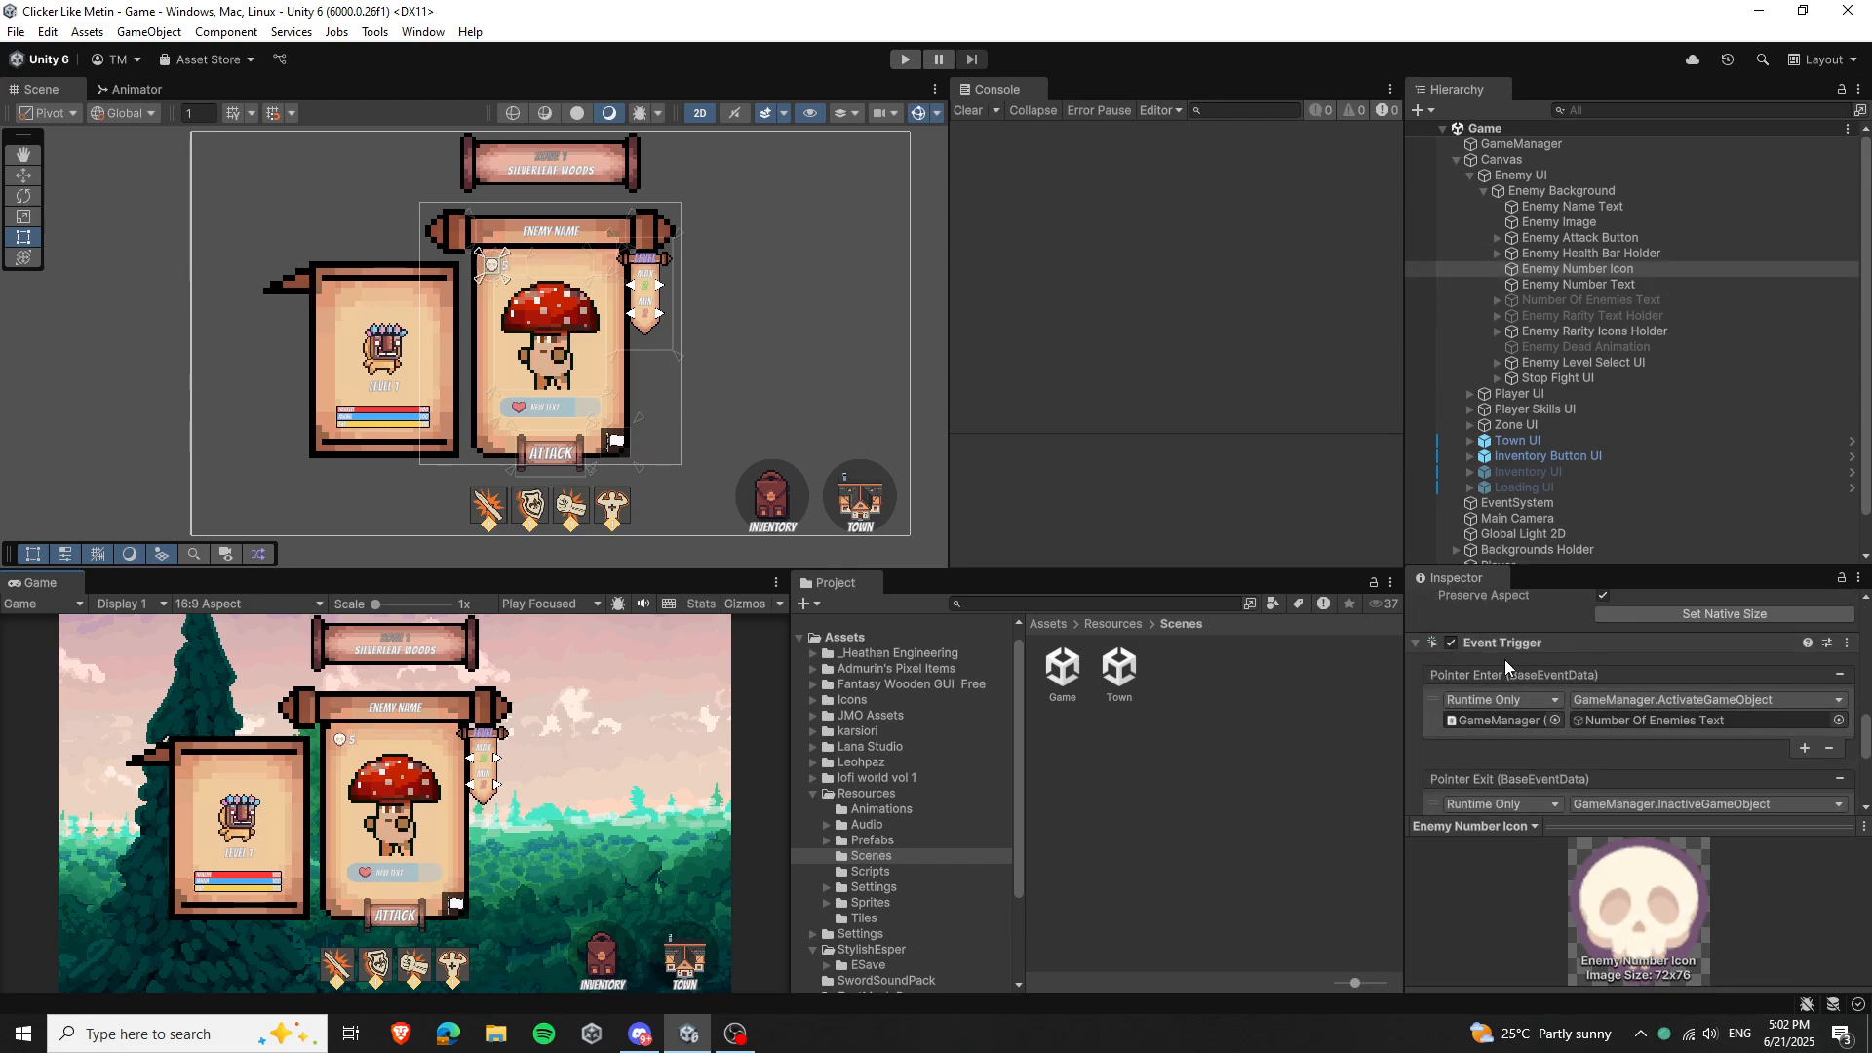
scroll(1505, 659, down, 2)
scroll(1510, 659, up, 2)
scroll(1595, 712, down, 2)
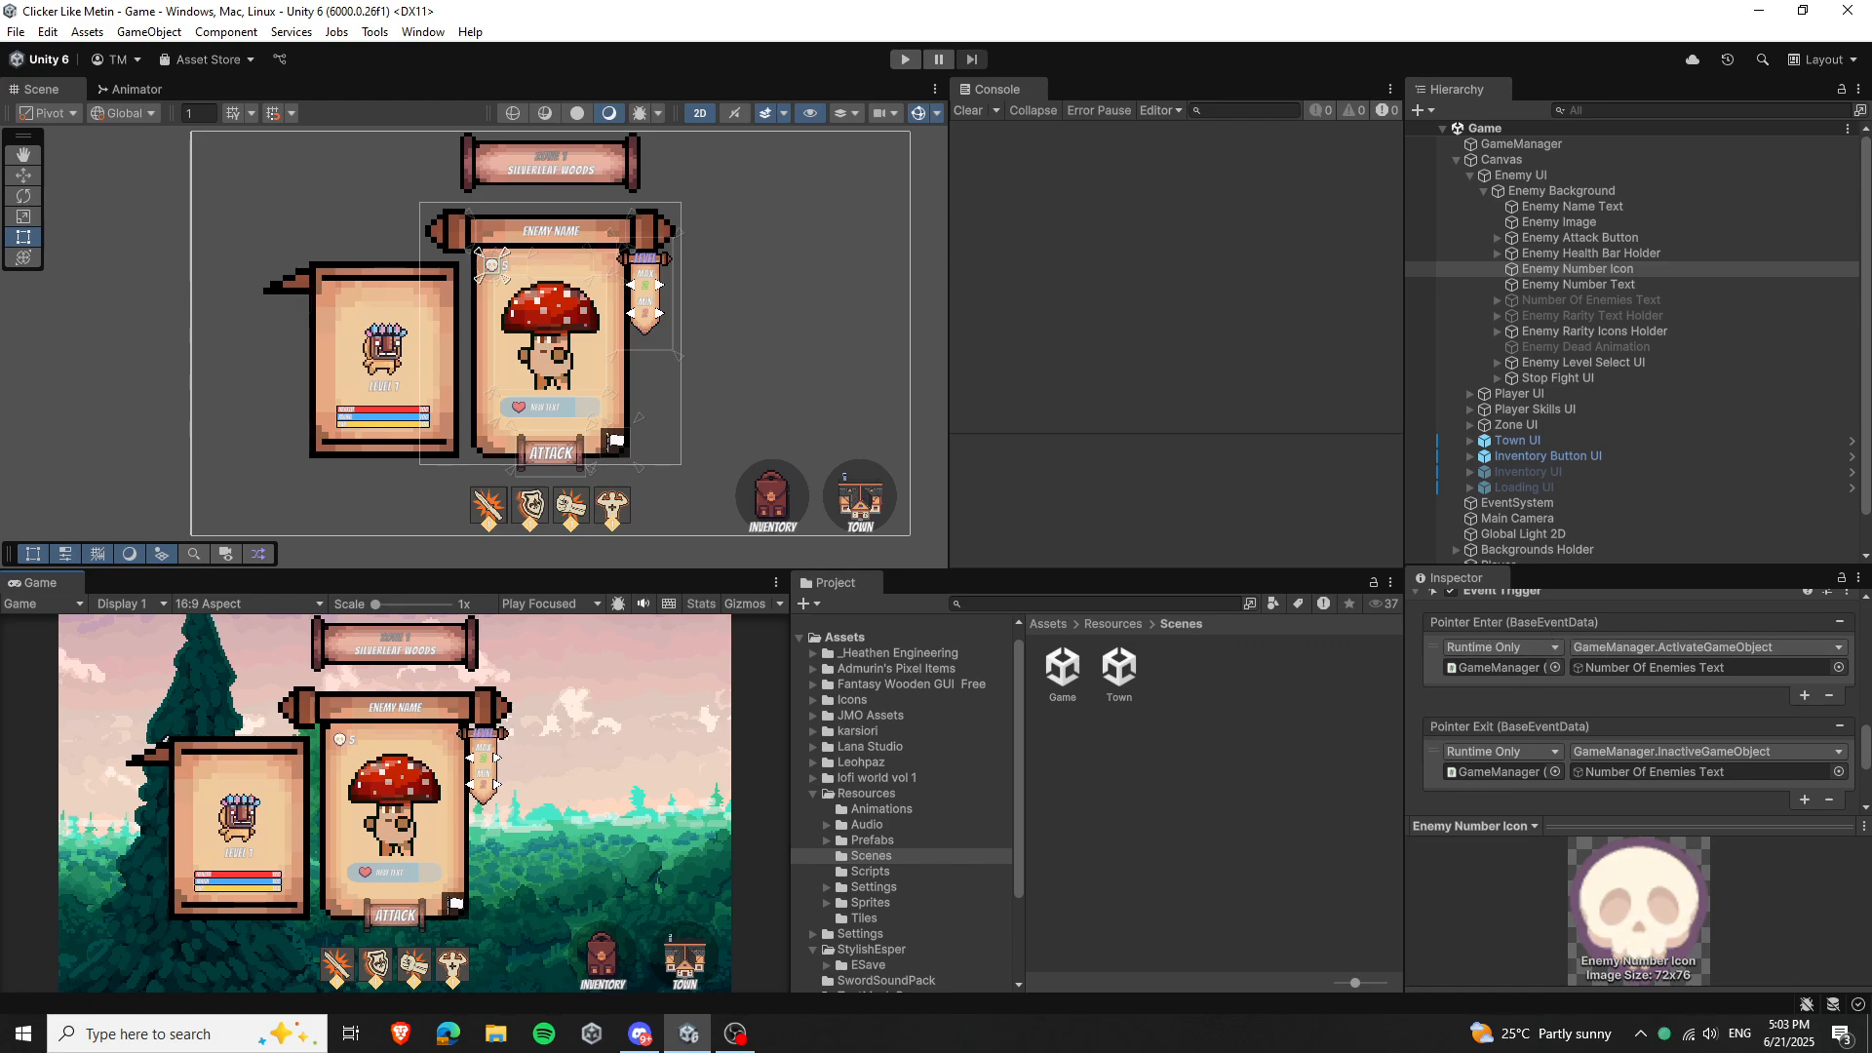
scroll(1506, 718, down, 2)
scroll(1506, 717, up, 2)
scroll(1542, 712, down, 2)
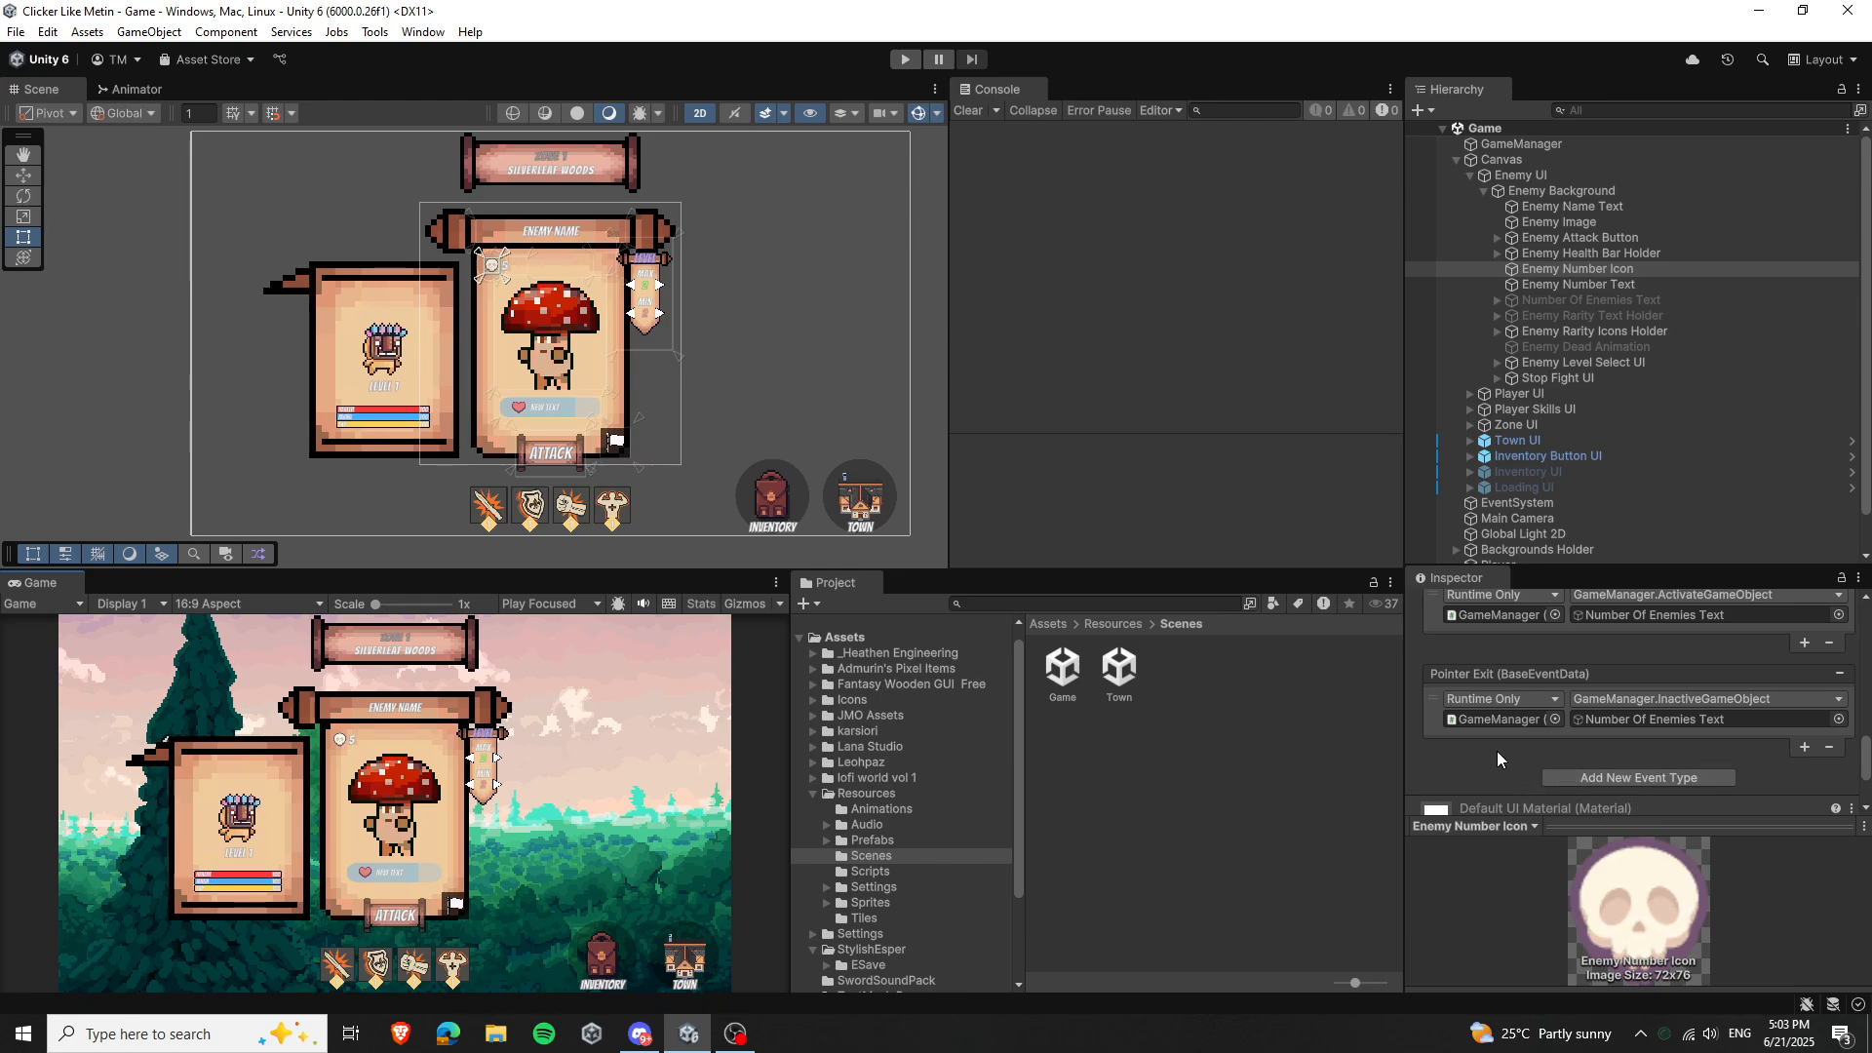
click(1623, 777)
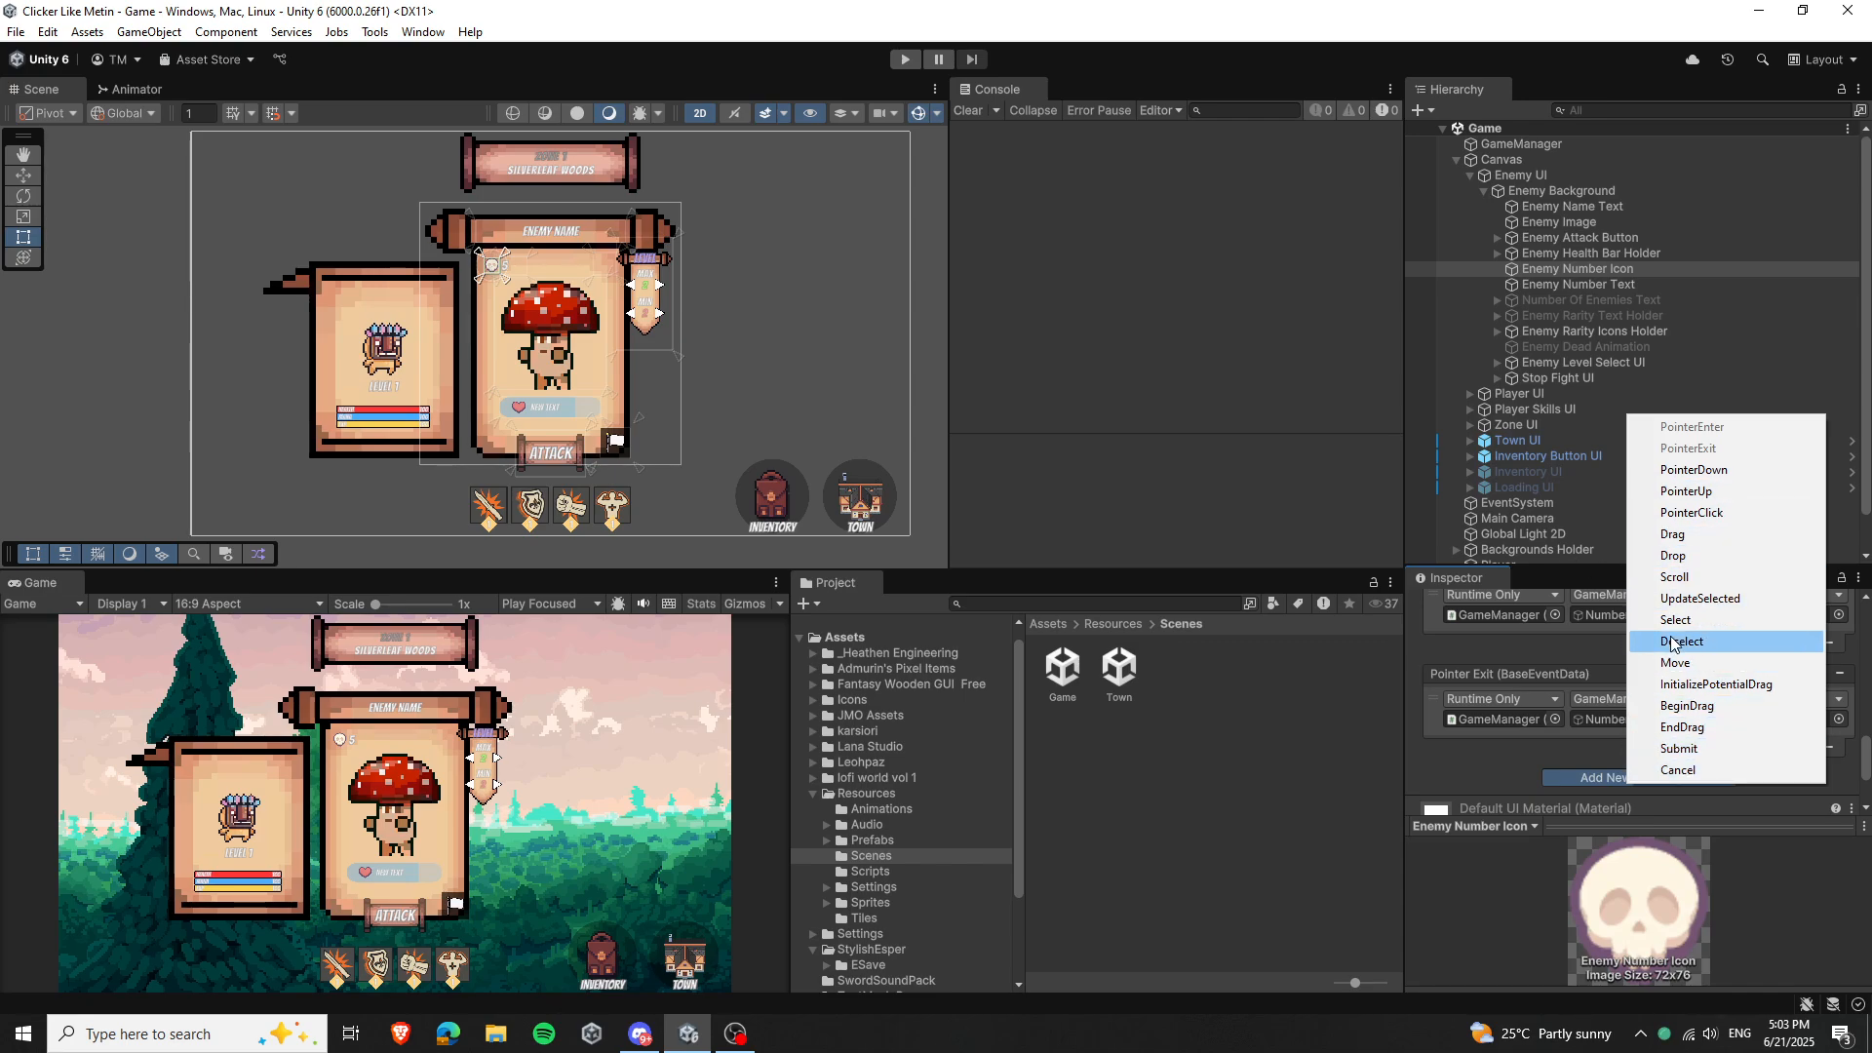
click(1483, 762)
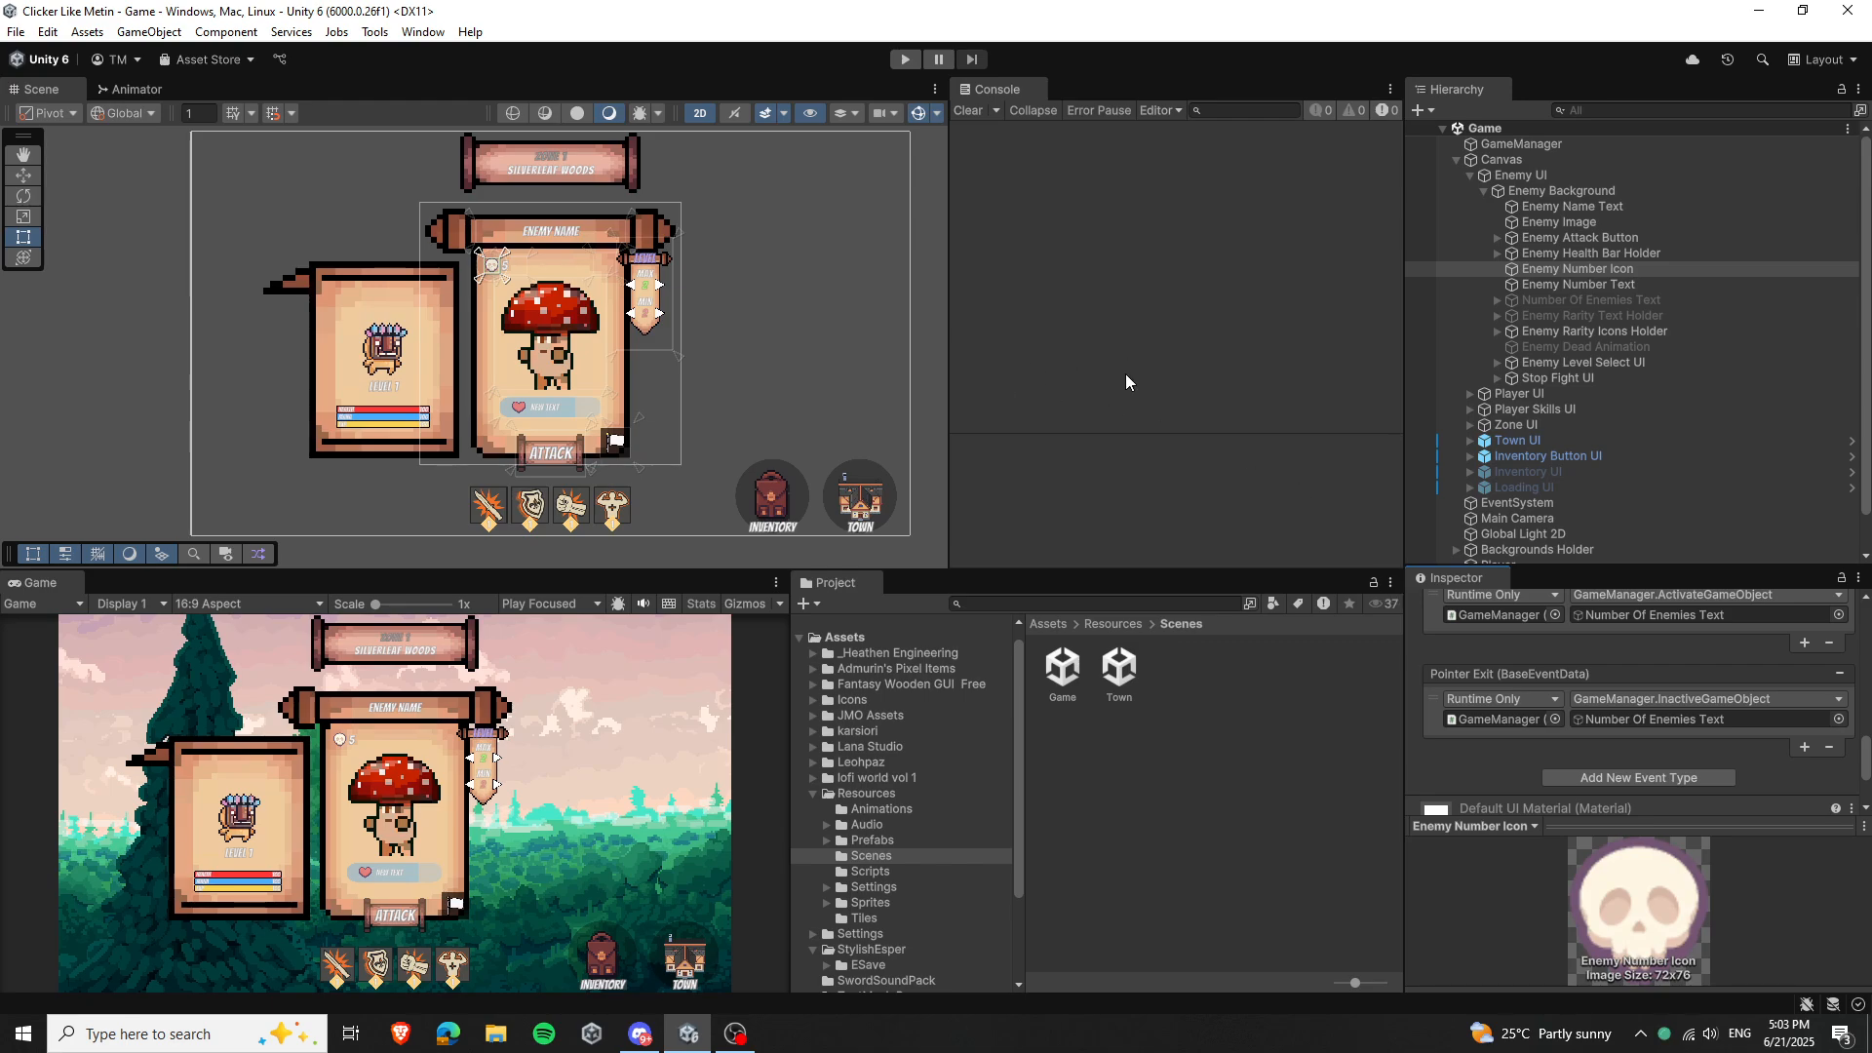
Examine the Canvas object's render mode options and its Canvas Scaler and Graphic Raycaster settings
scroll(751, 378, down, 2)
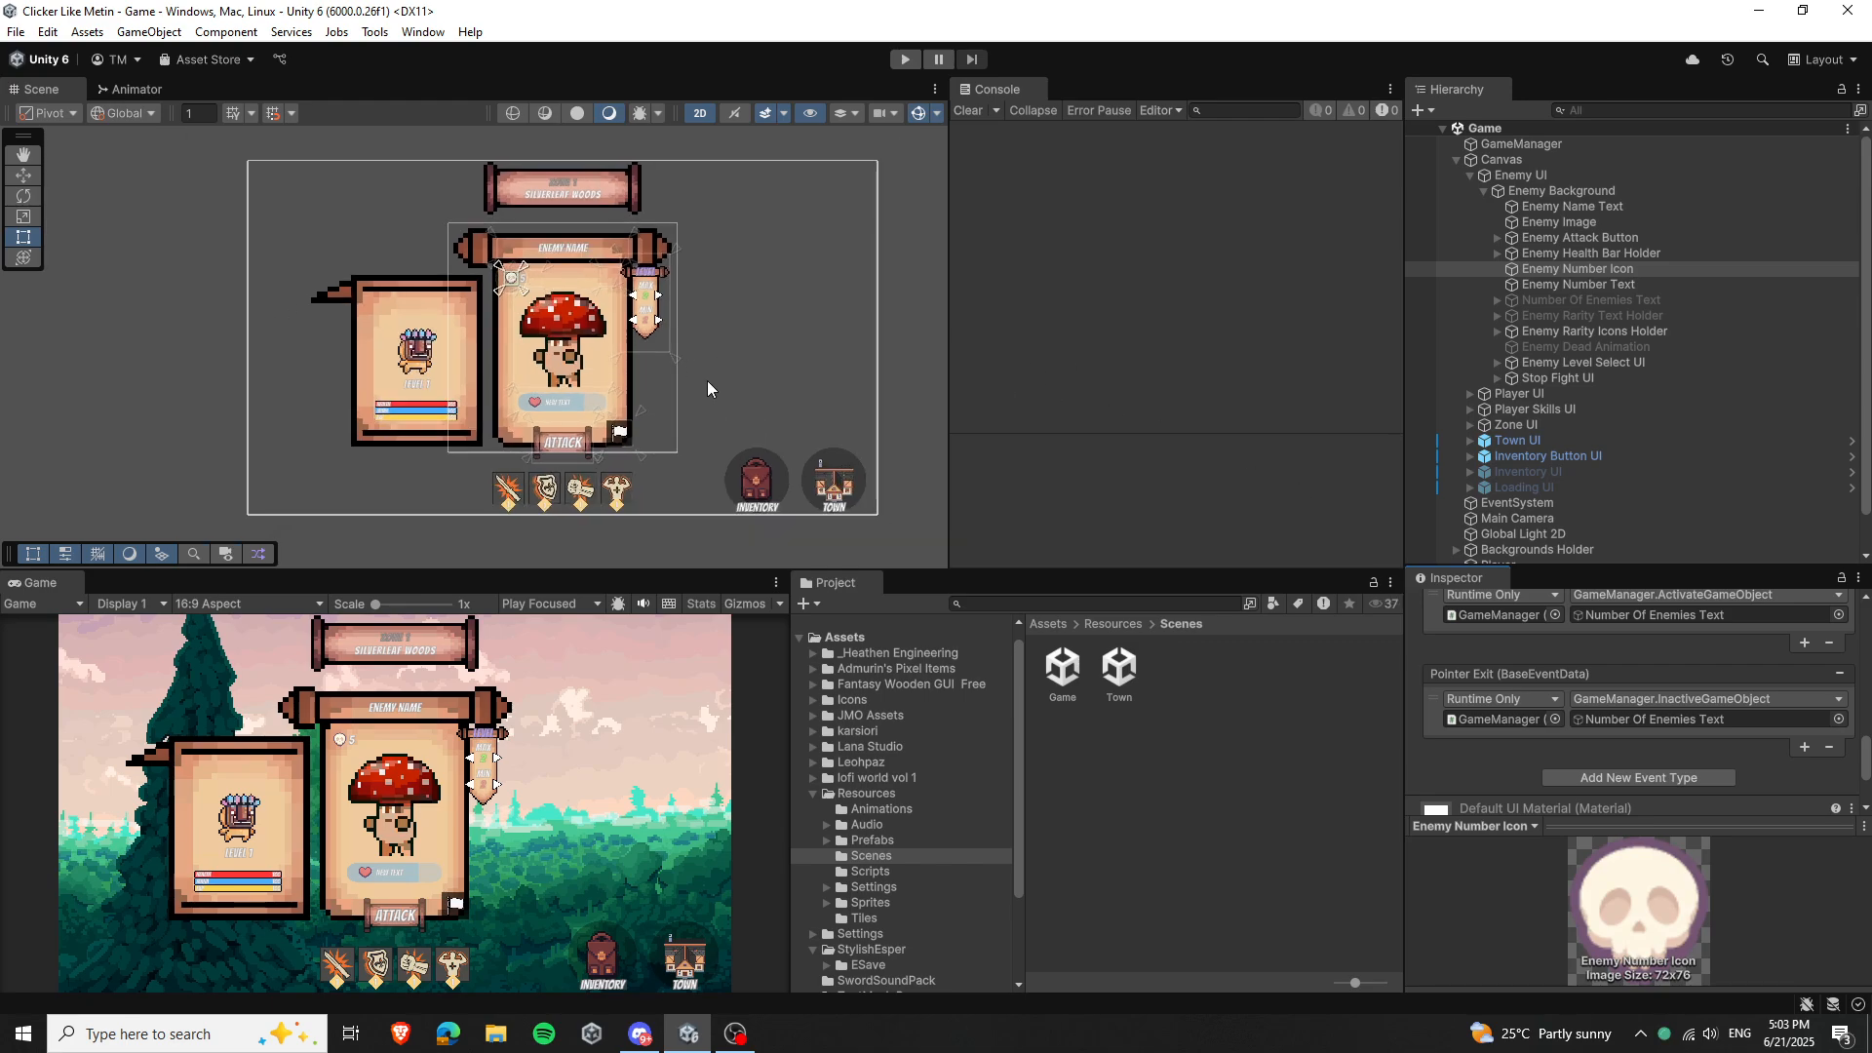
scroll(702, 351, up, 3)
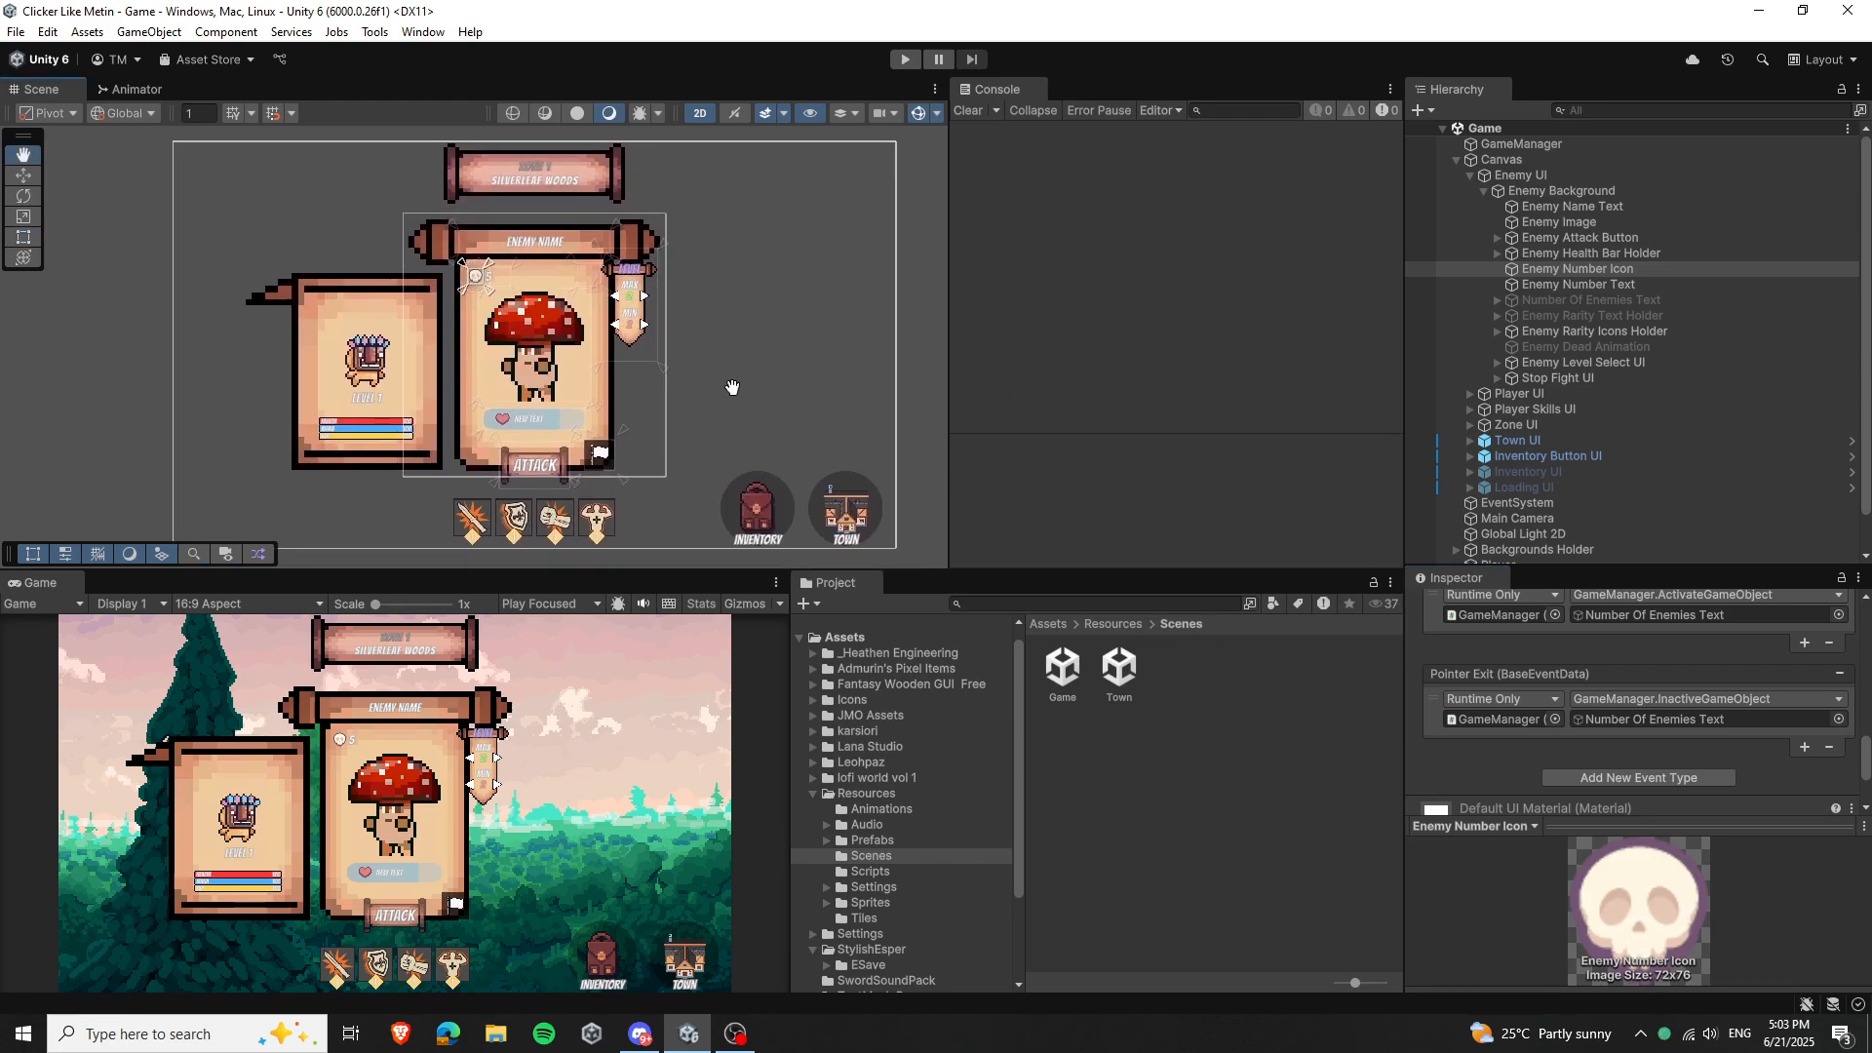
middle_drag(732, 388, 719, 387)
click(1502, 159)
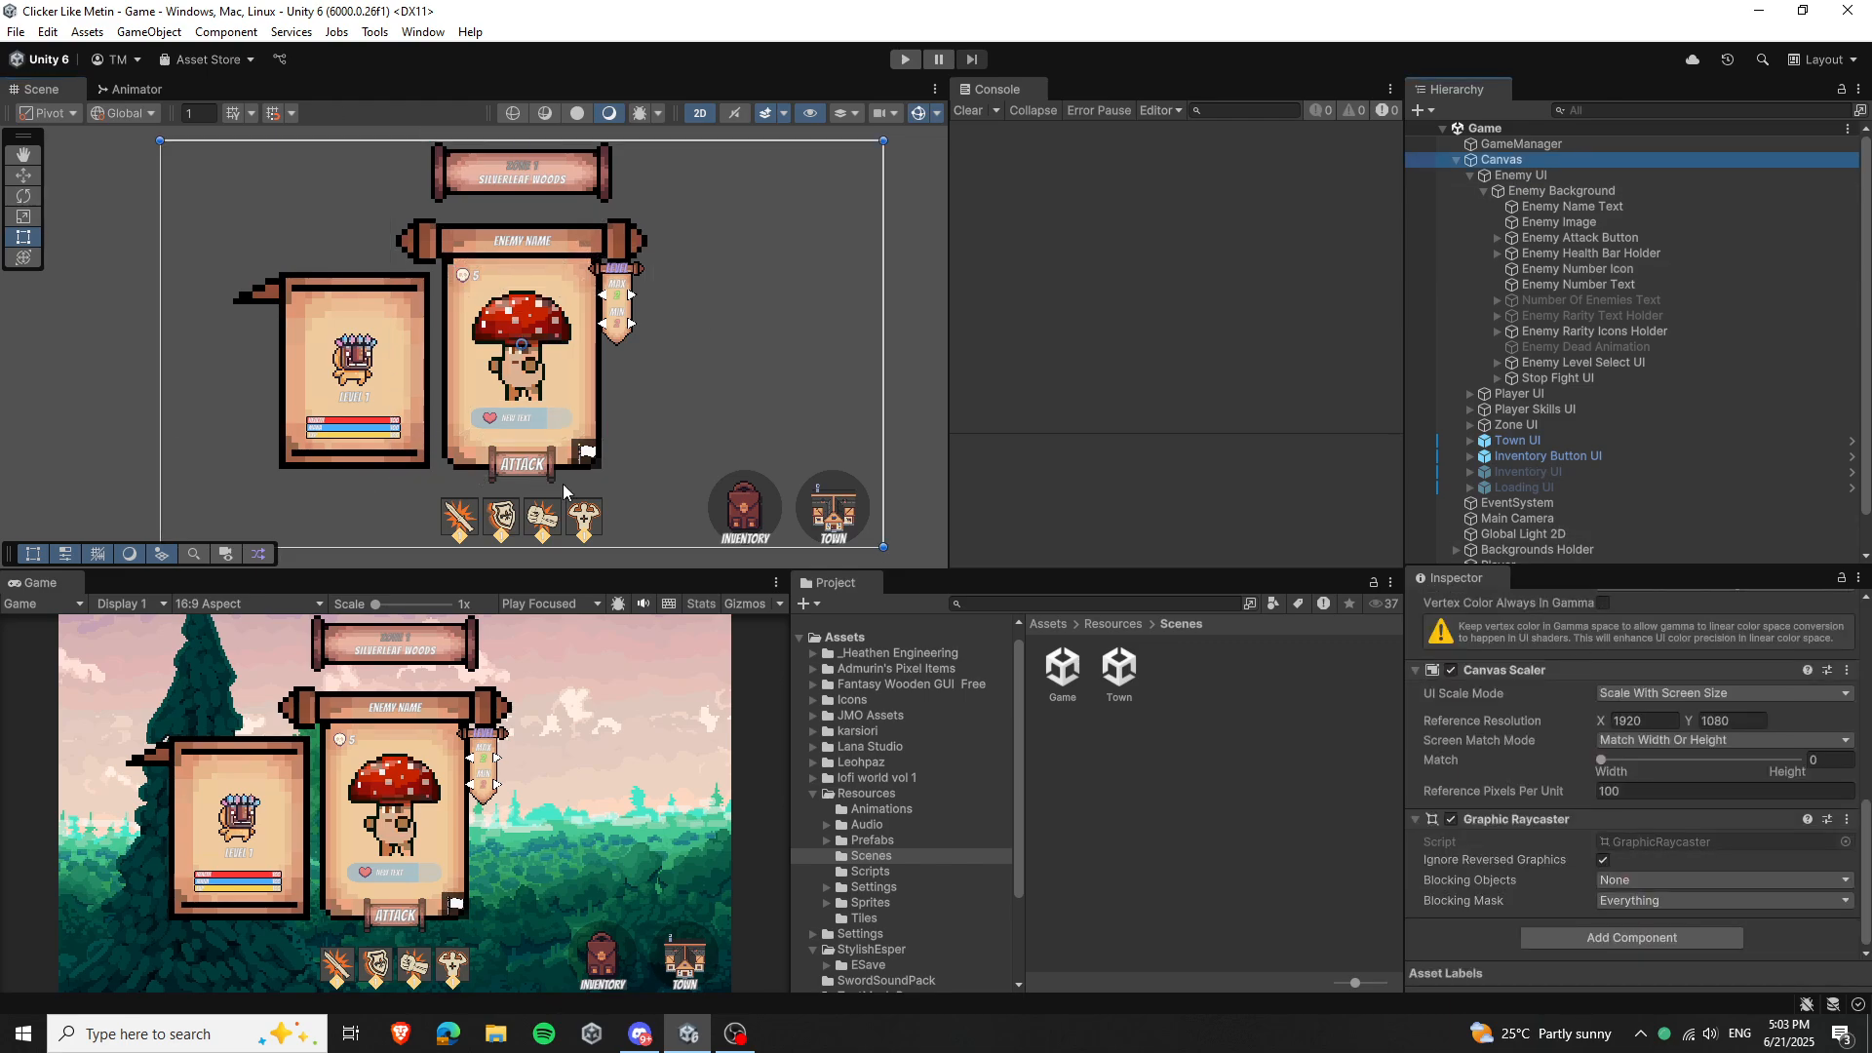
scroll(1579, 751, up, 6)
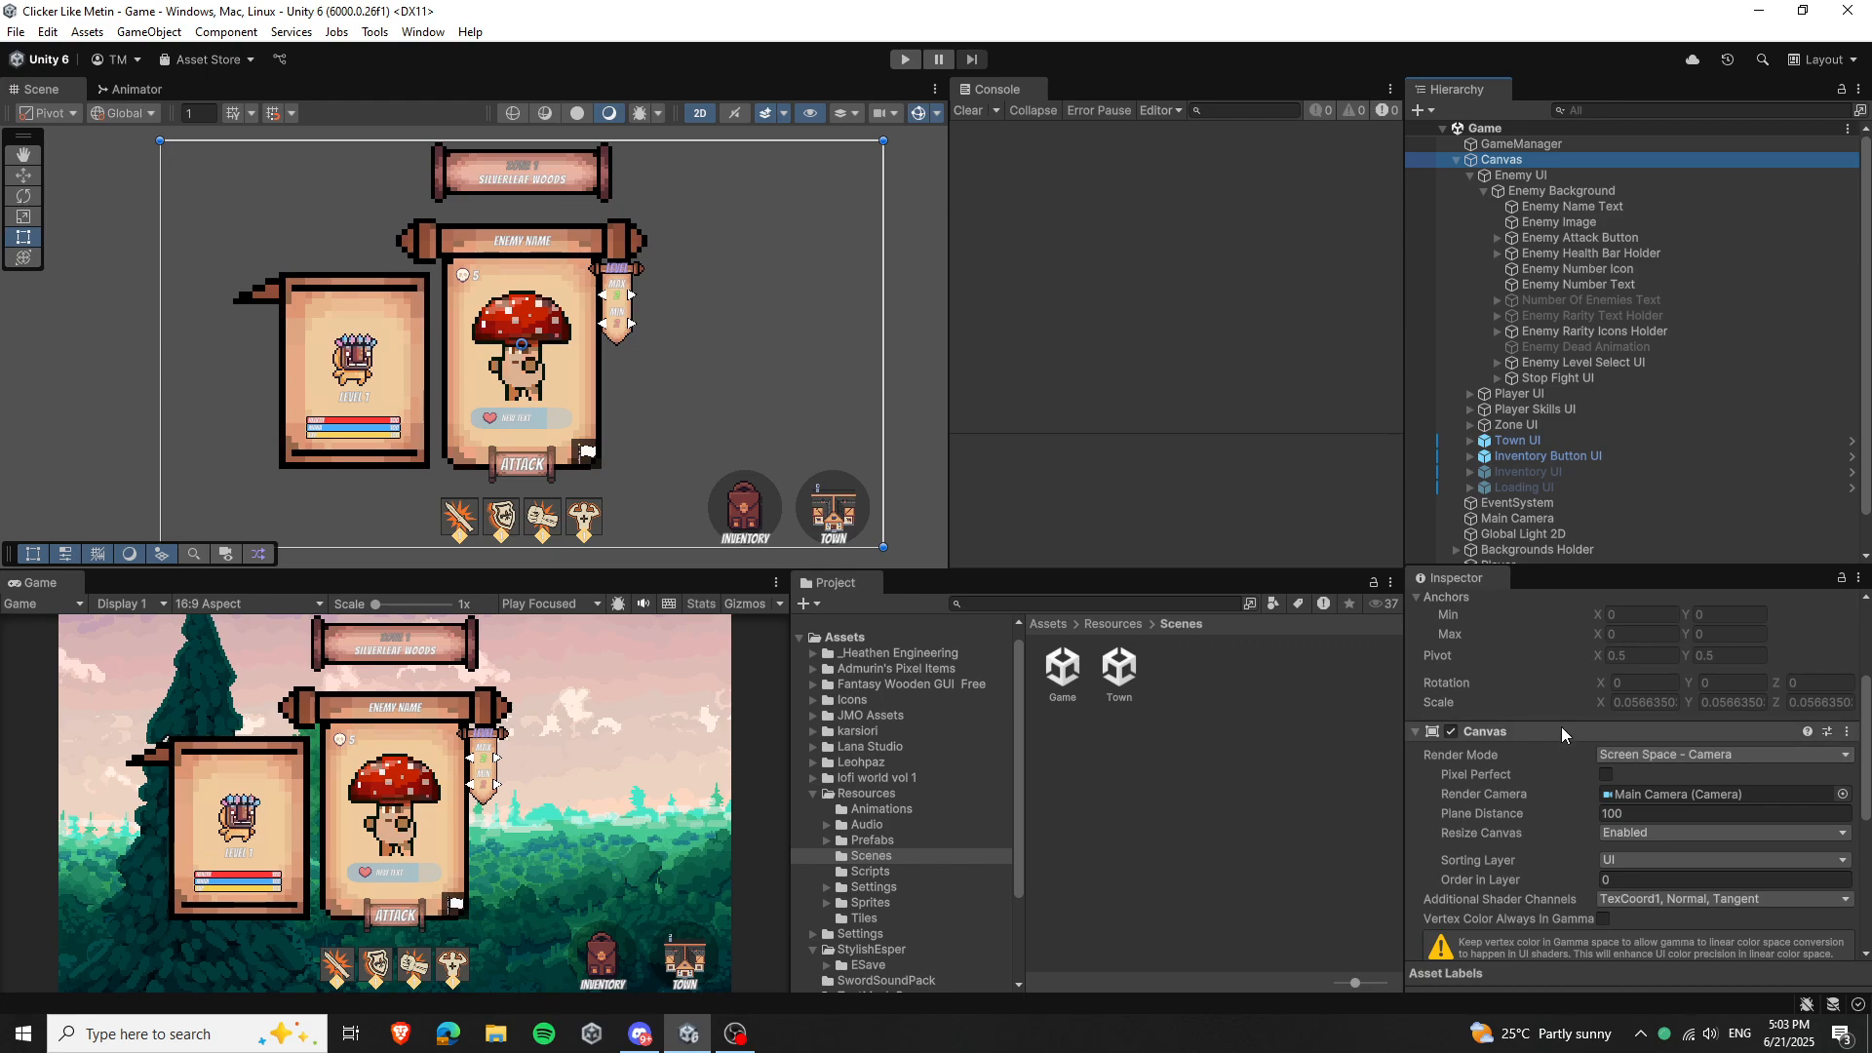
scroll(1560, 722, down, 3)
click(1693, 649)
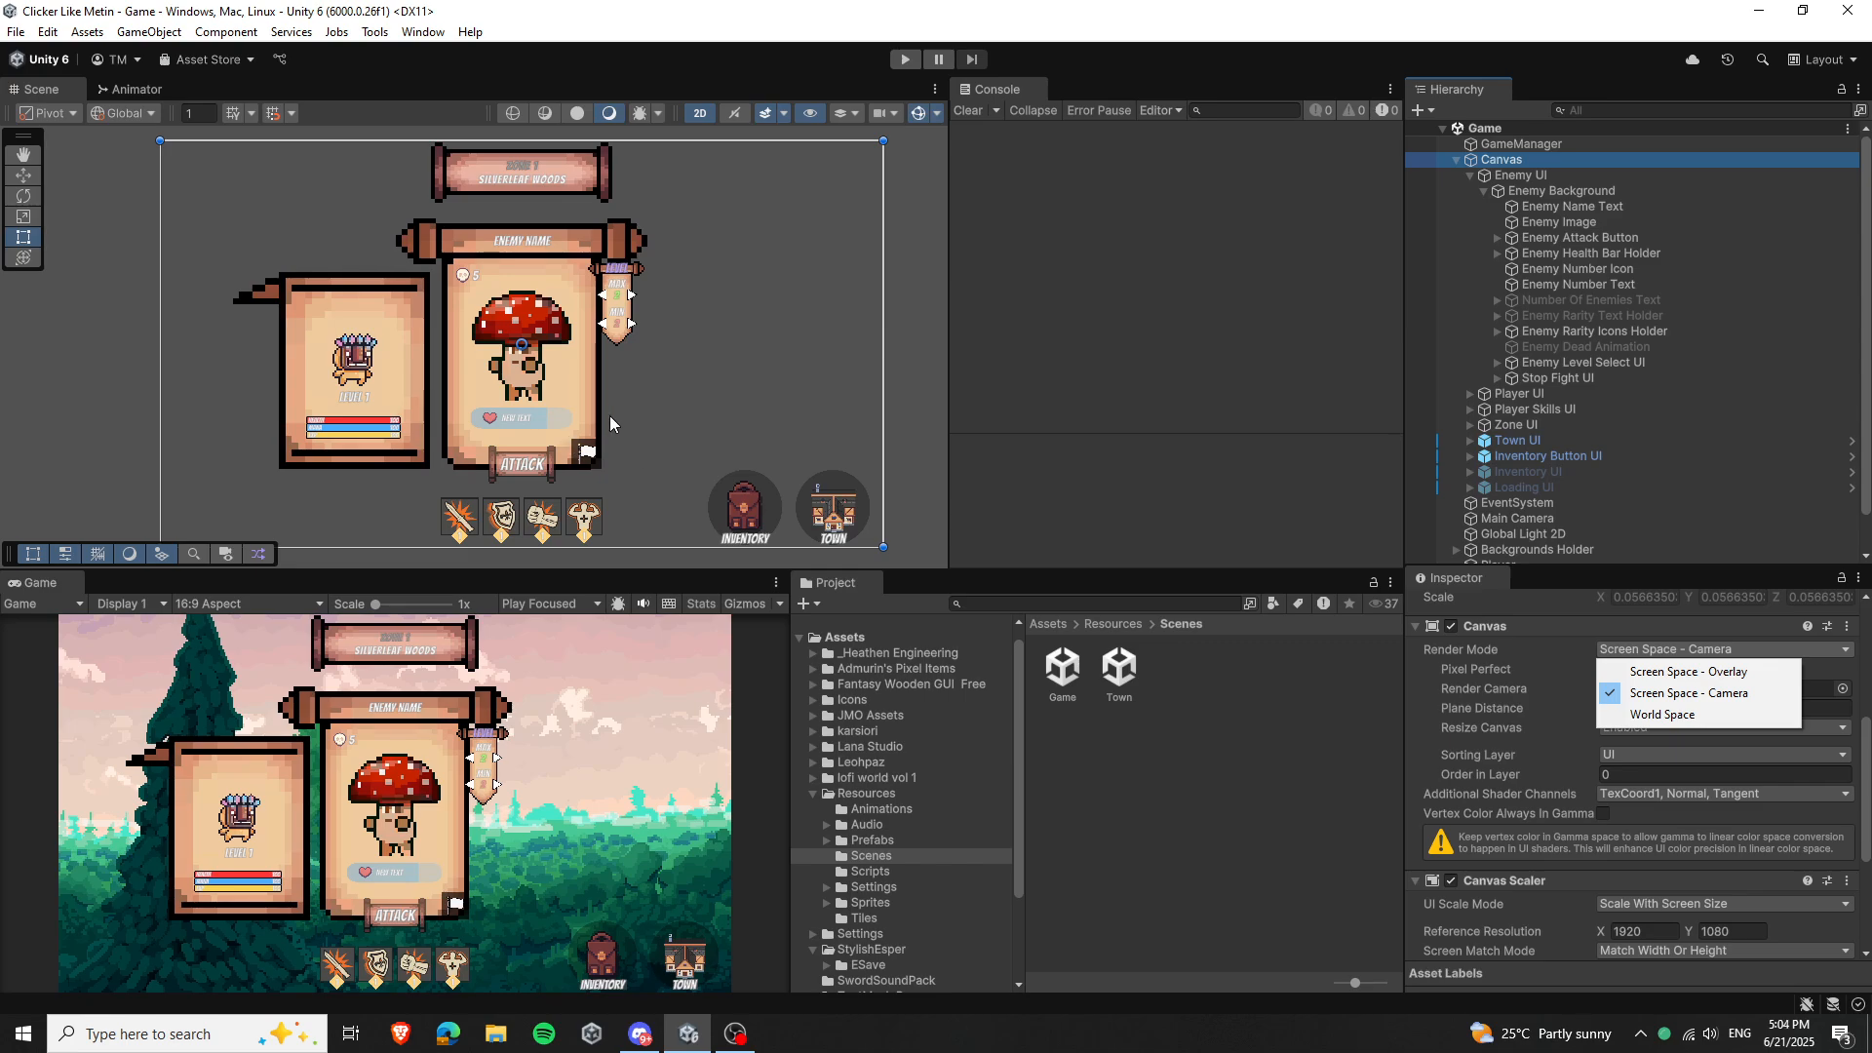
click(1314, 805)
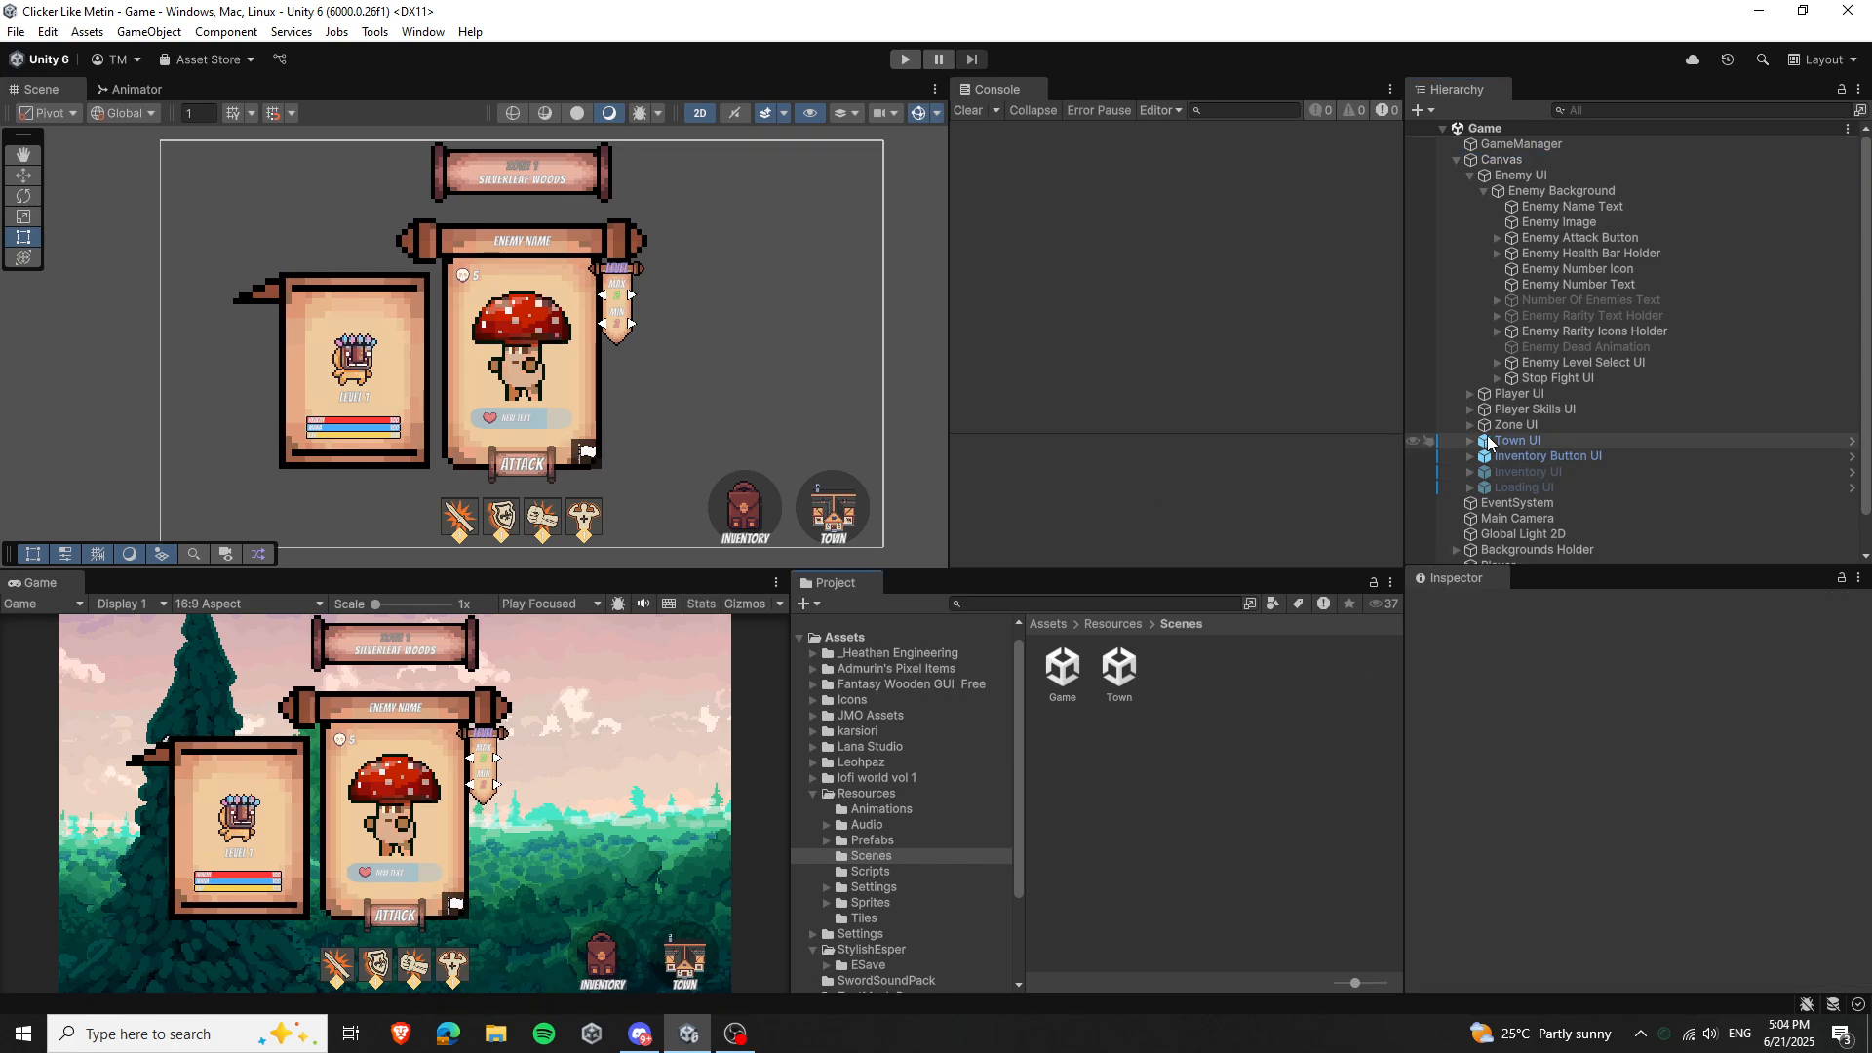
click(1501, 159)
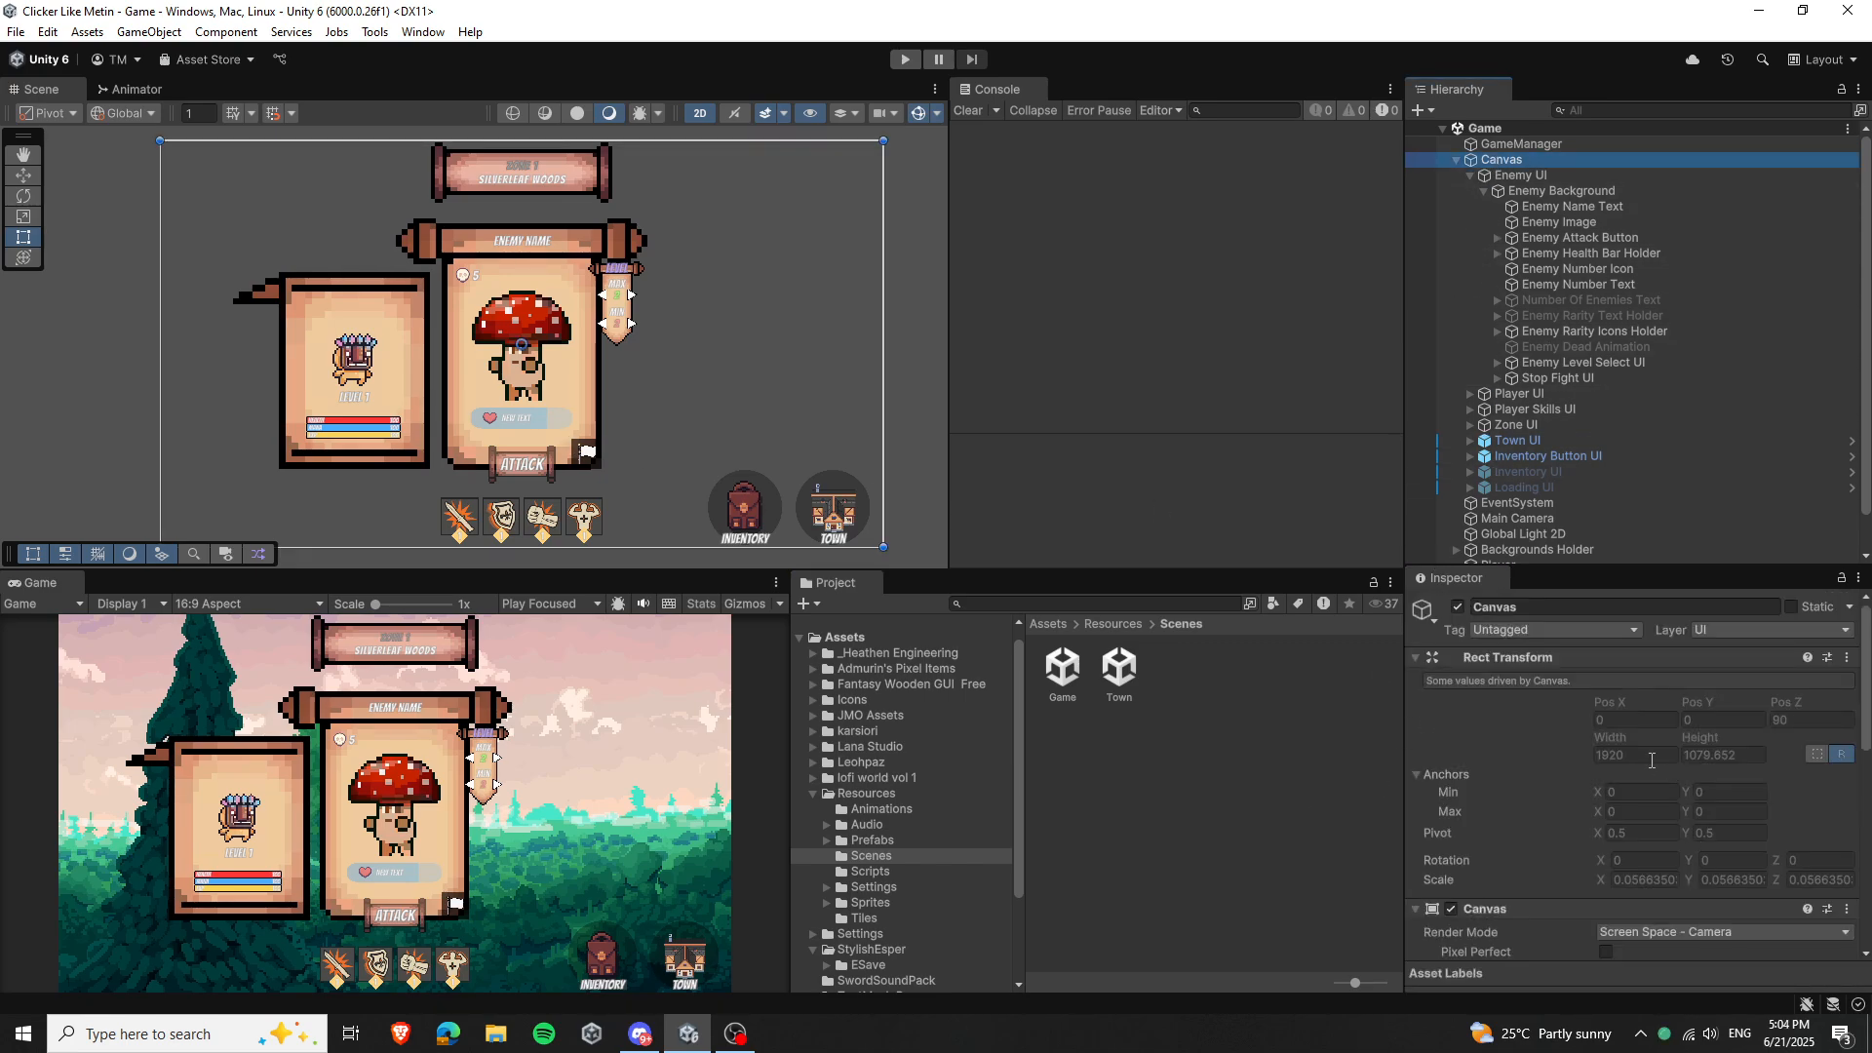
scroll(1635, 706, down, 5)
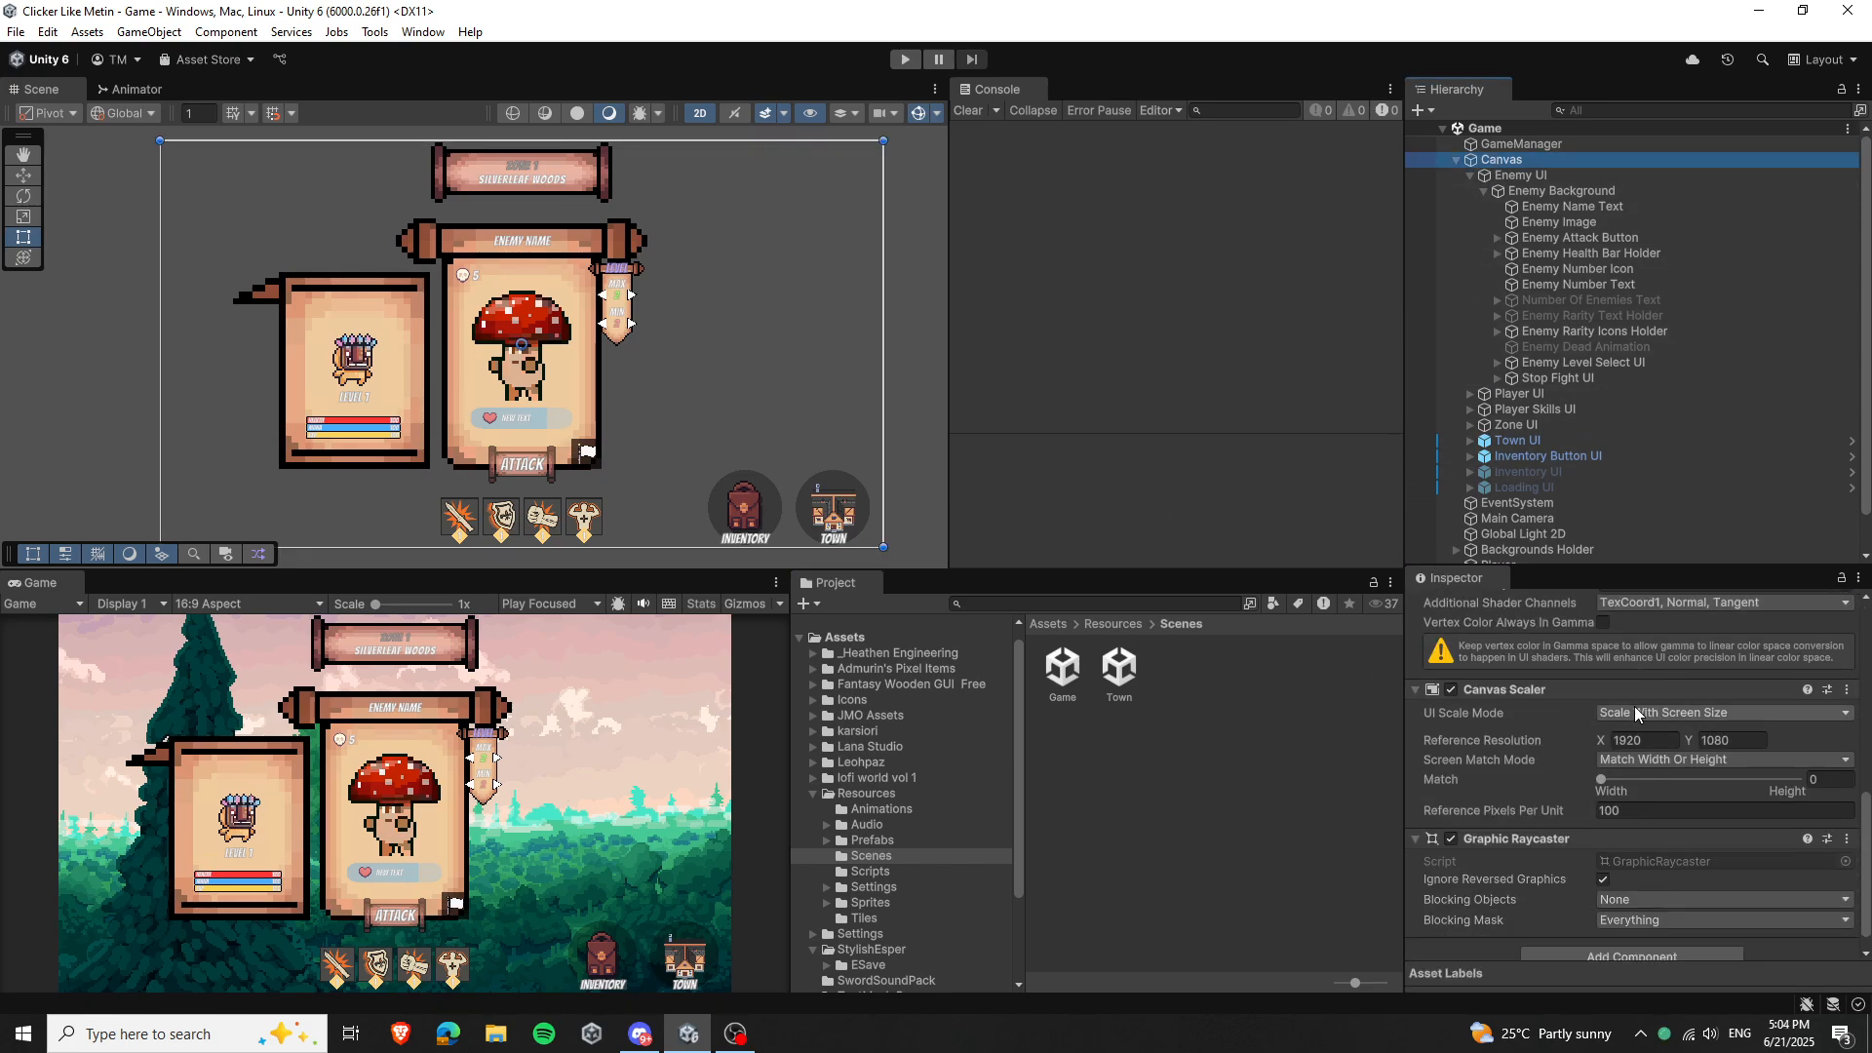
Compare the components of Enemy Name Text and Enemy Image with the Event Trigger on Enemy Number Icon
click(1602, 208)
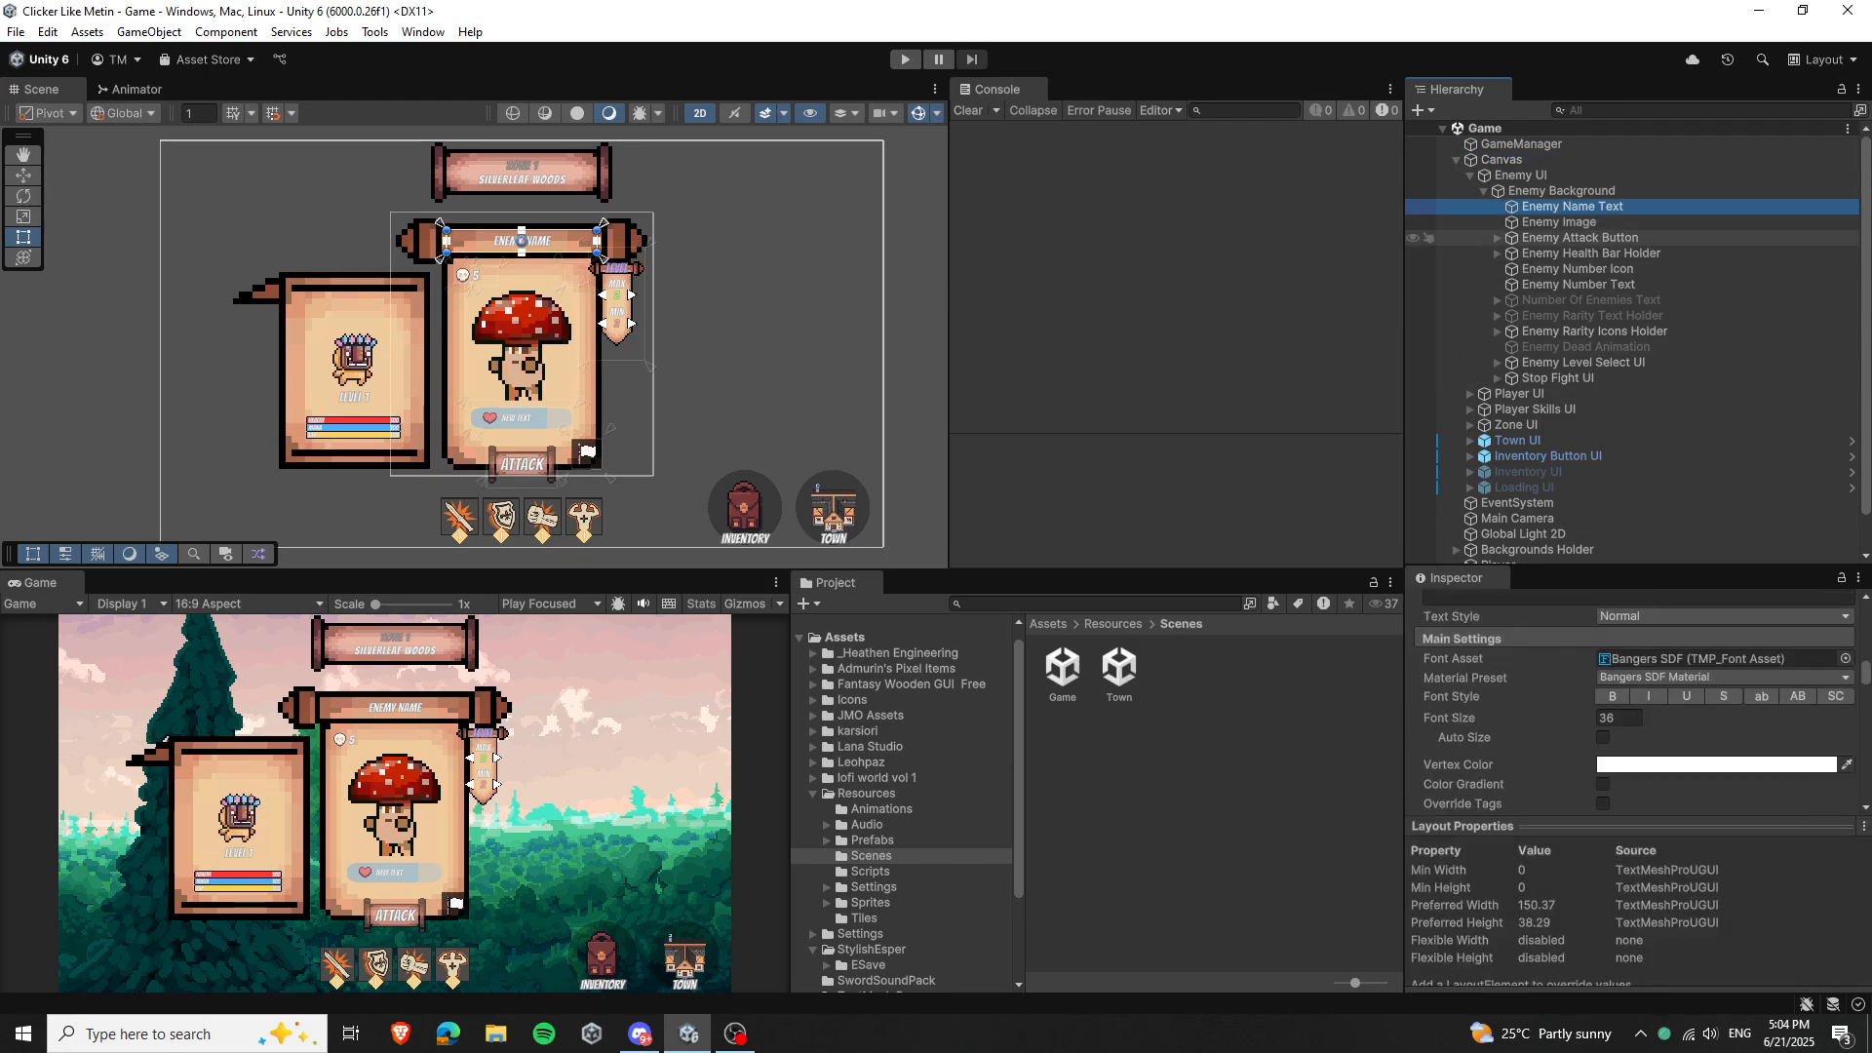
click(1599, 239)
click(1560, 222)
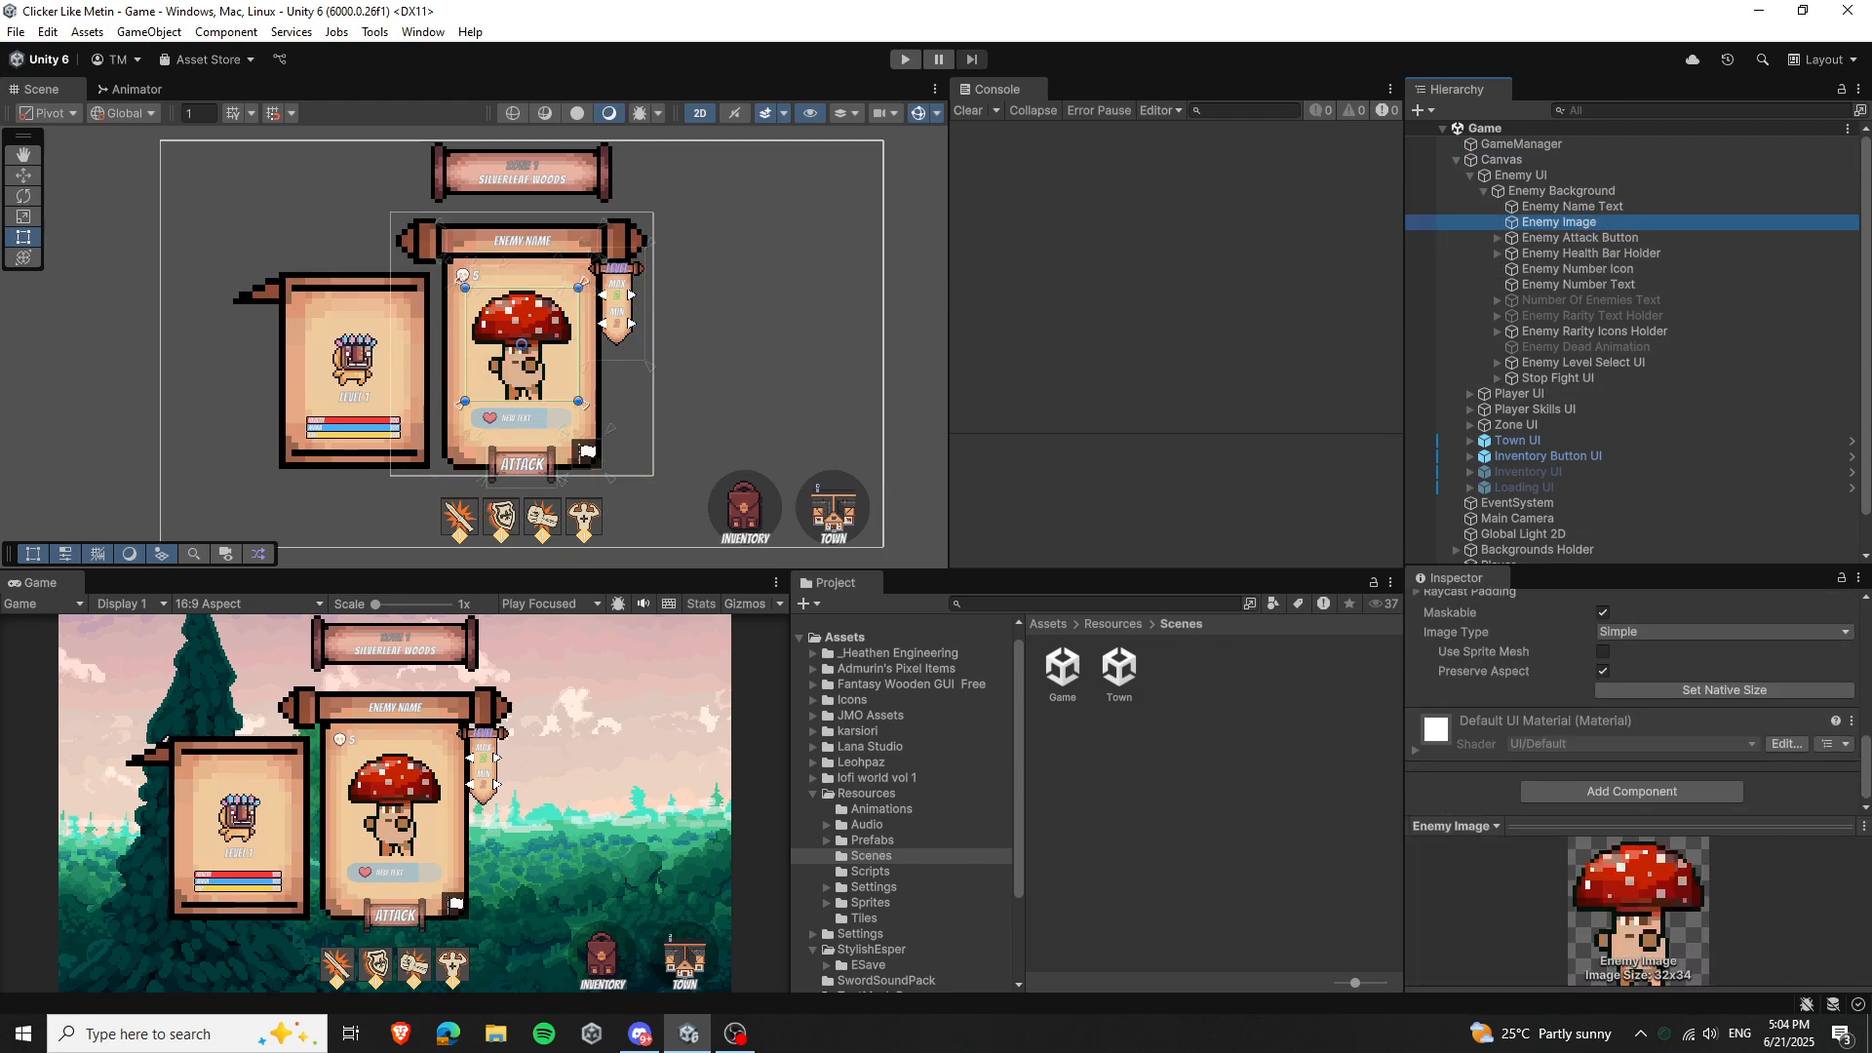
click(1580, 269)
scroll(1614, 668, down, 4)
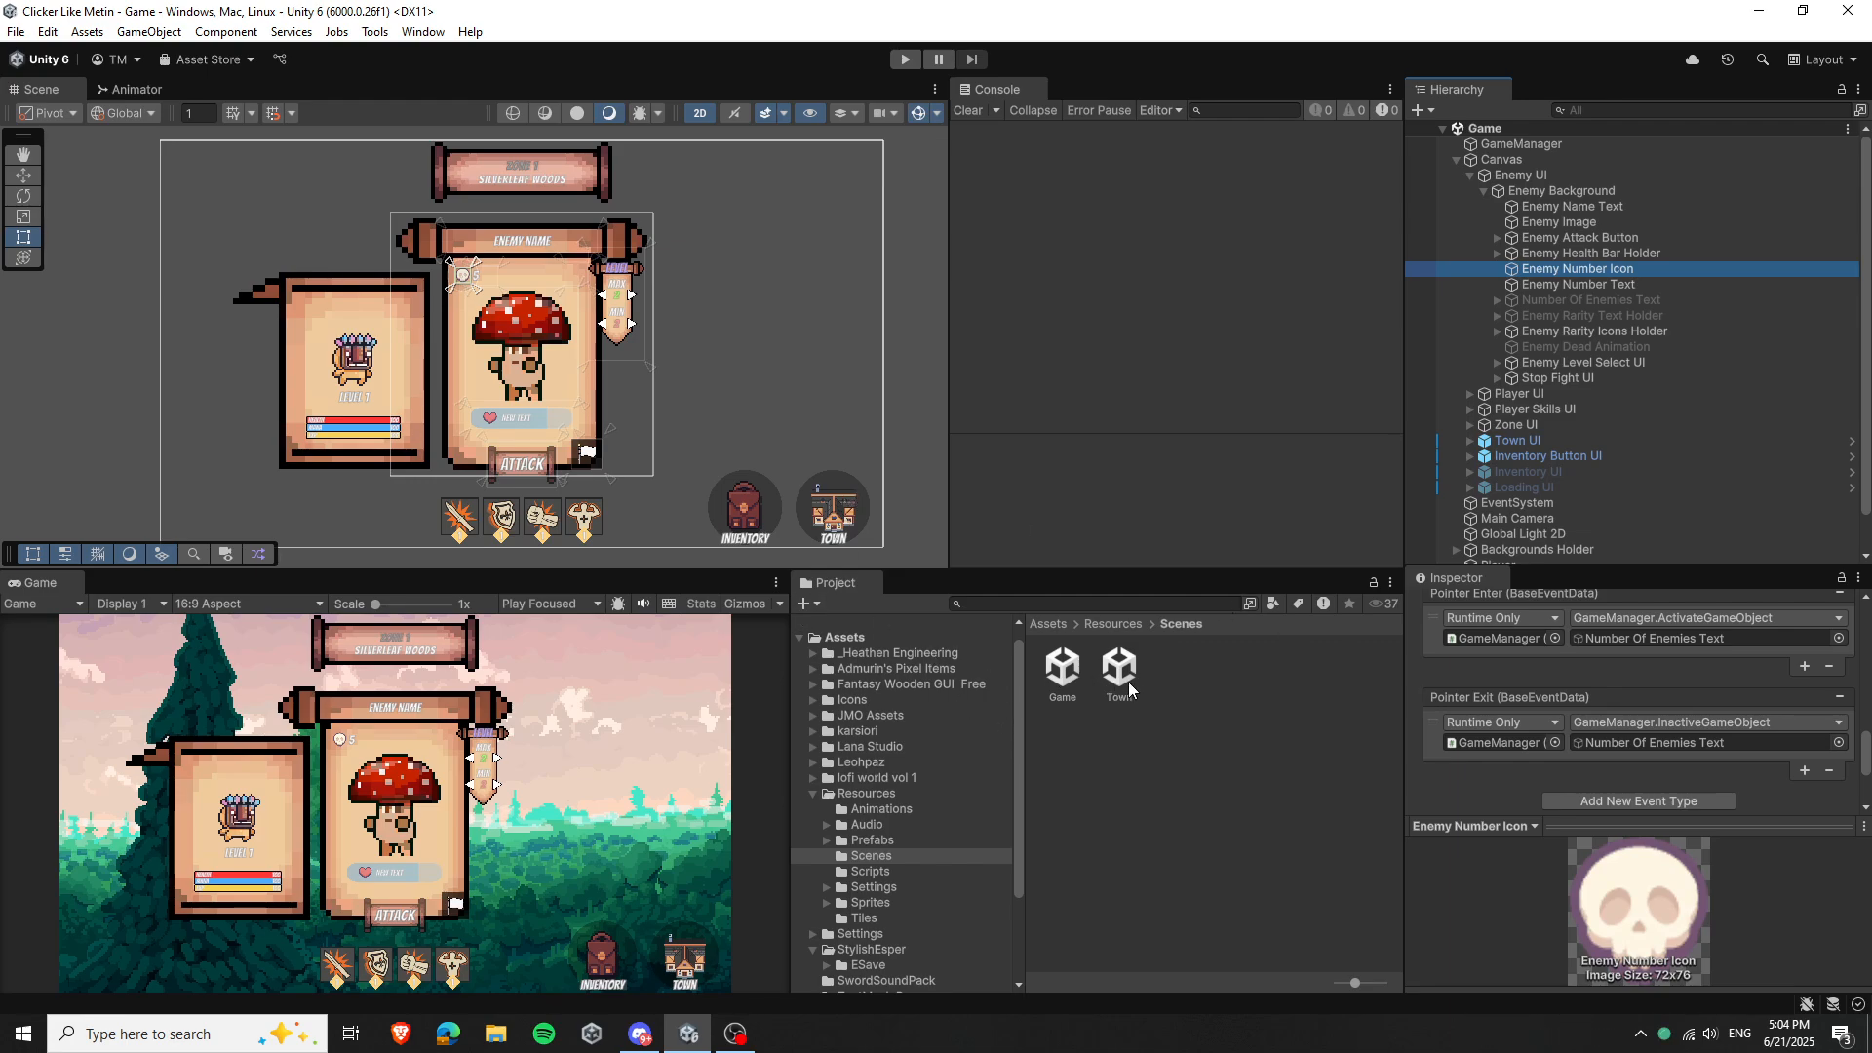
Open the Town scene and move the Player to the right of the statue, at about X 1.75, Y -1.91
click(1066, 676)
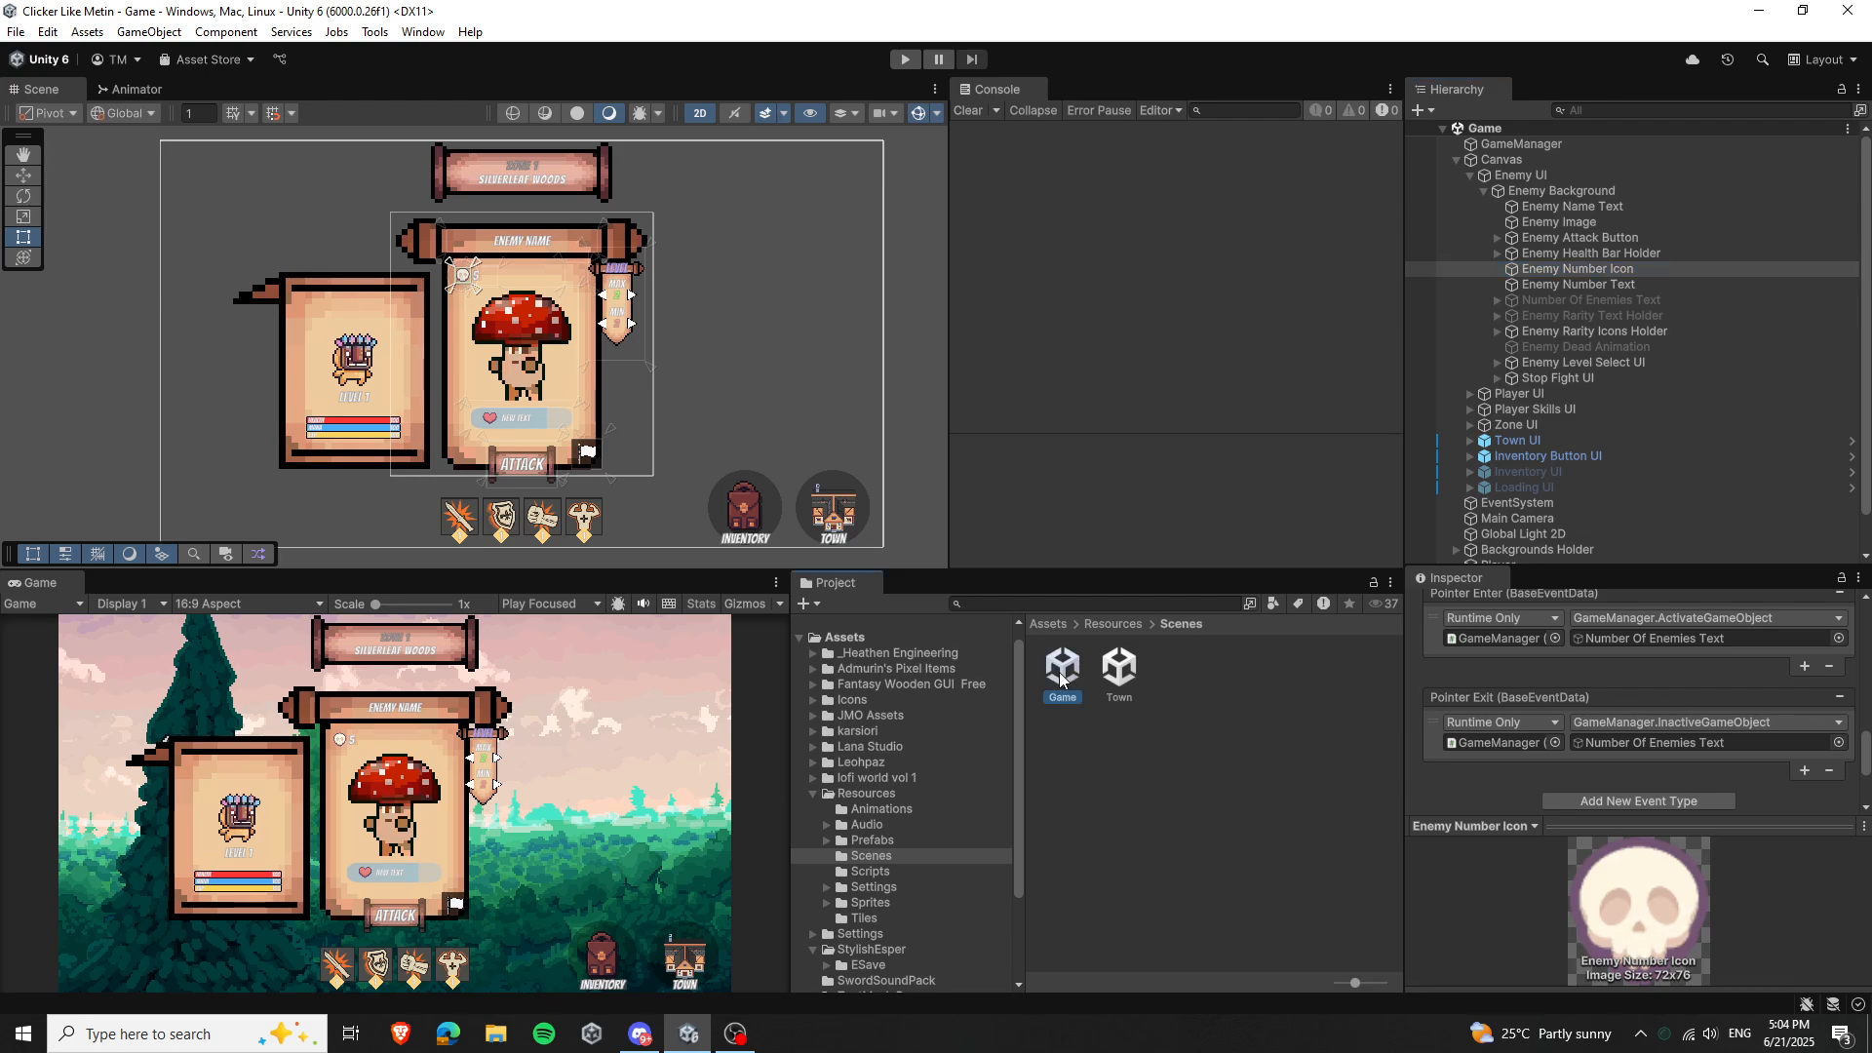
click(1119, 671)
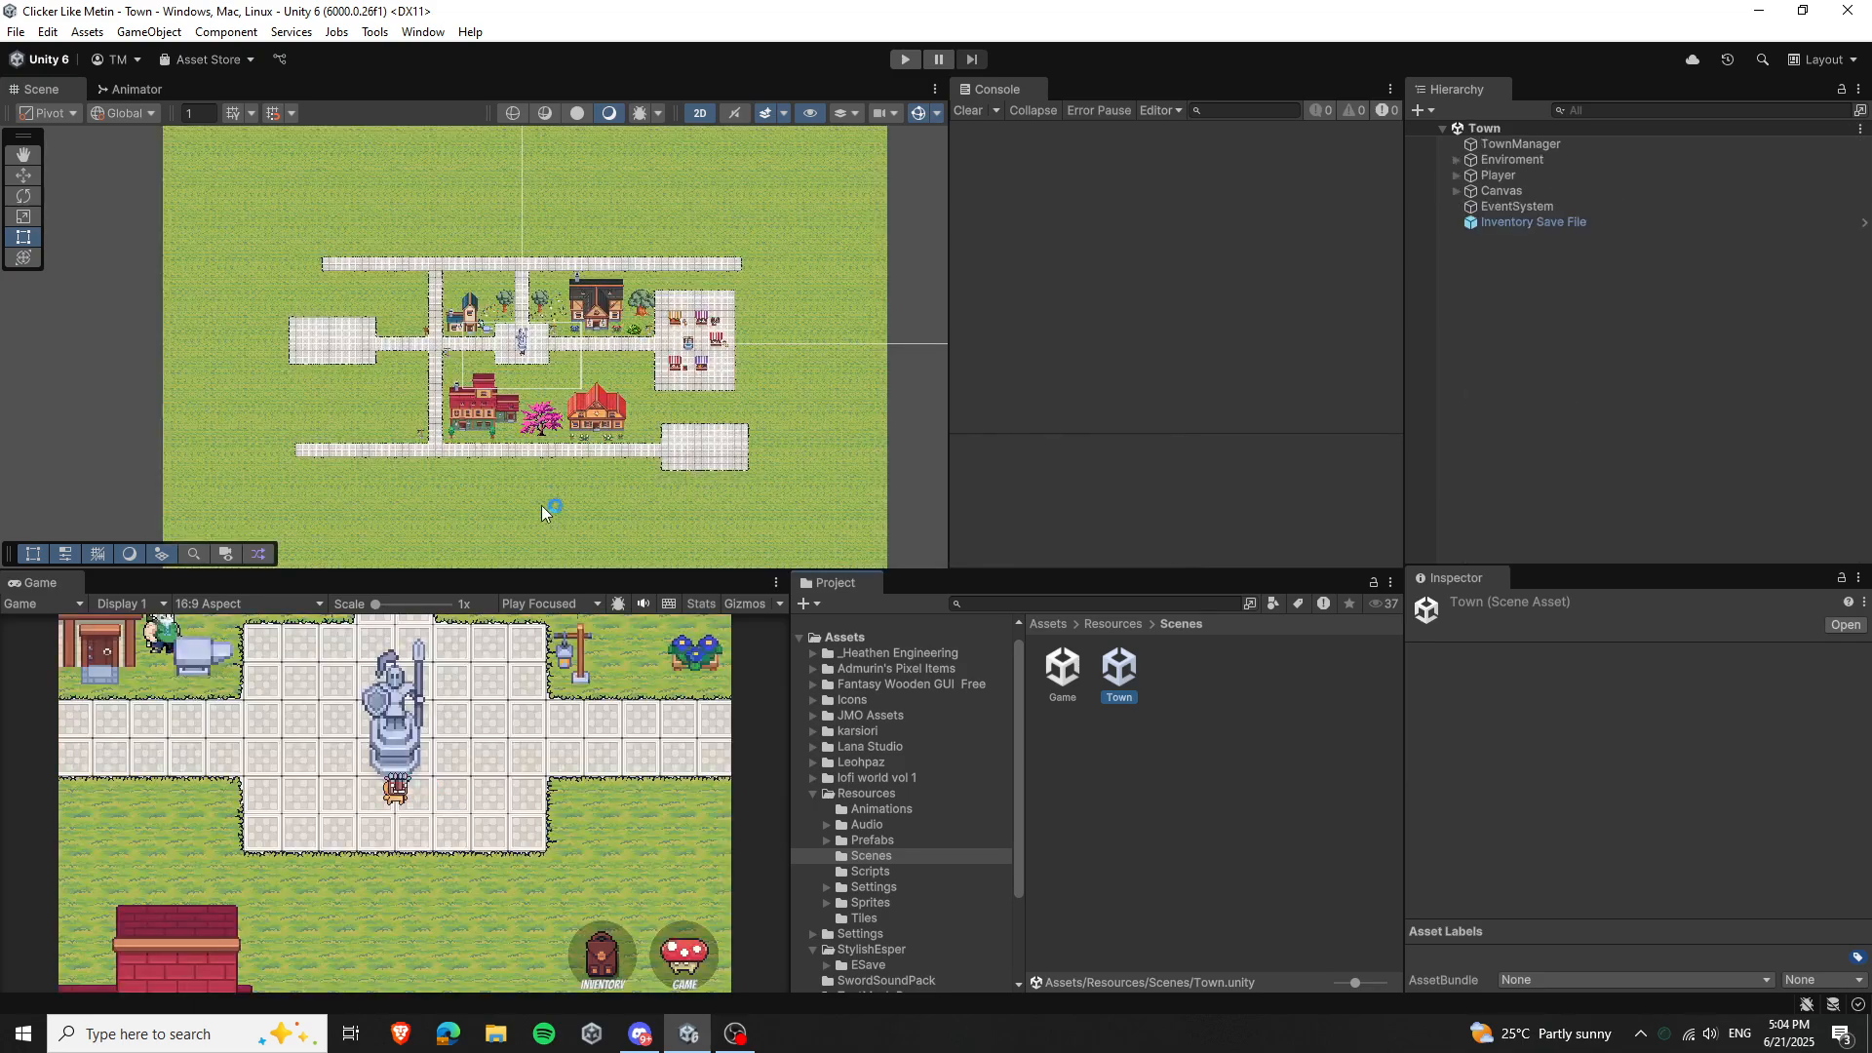
scroll(388, 415, up, 5)
middle_drag(388, 414, 661, 432)
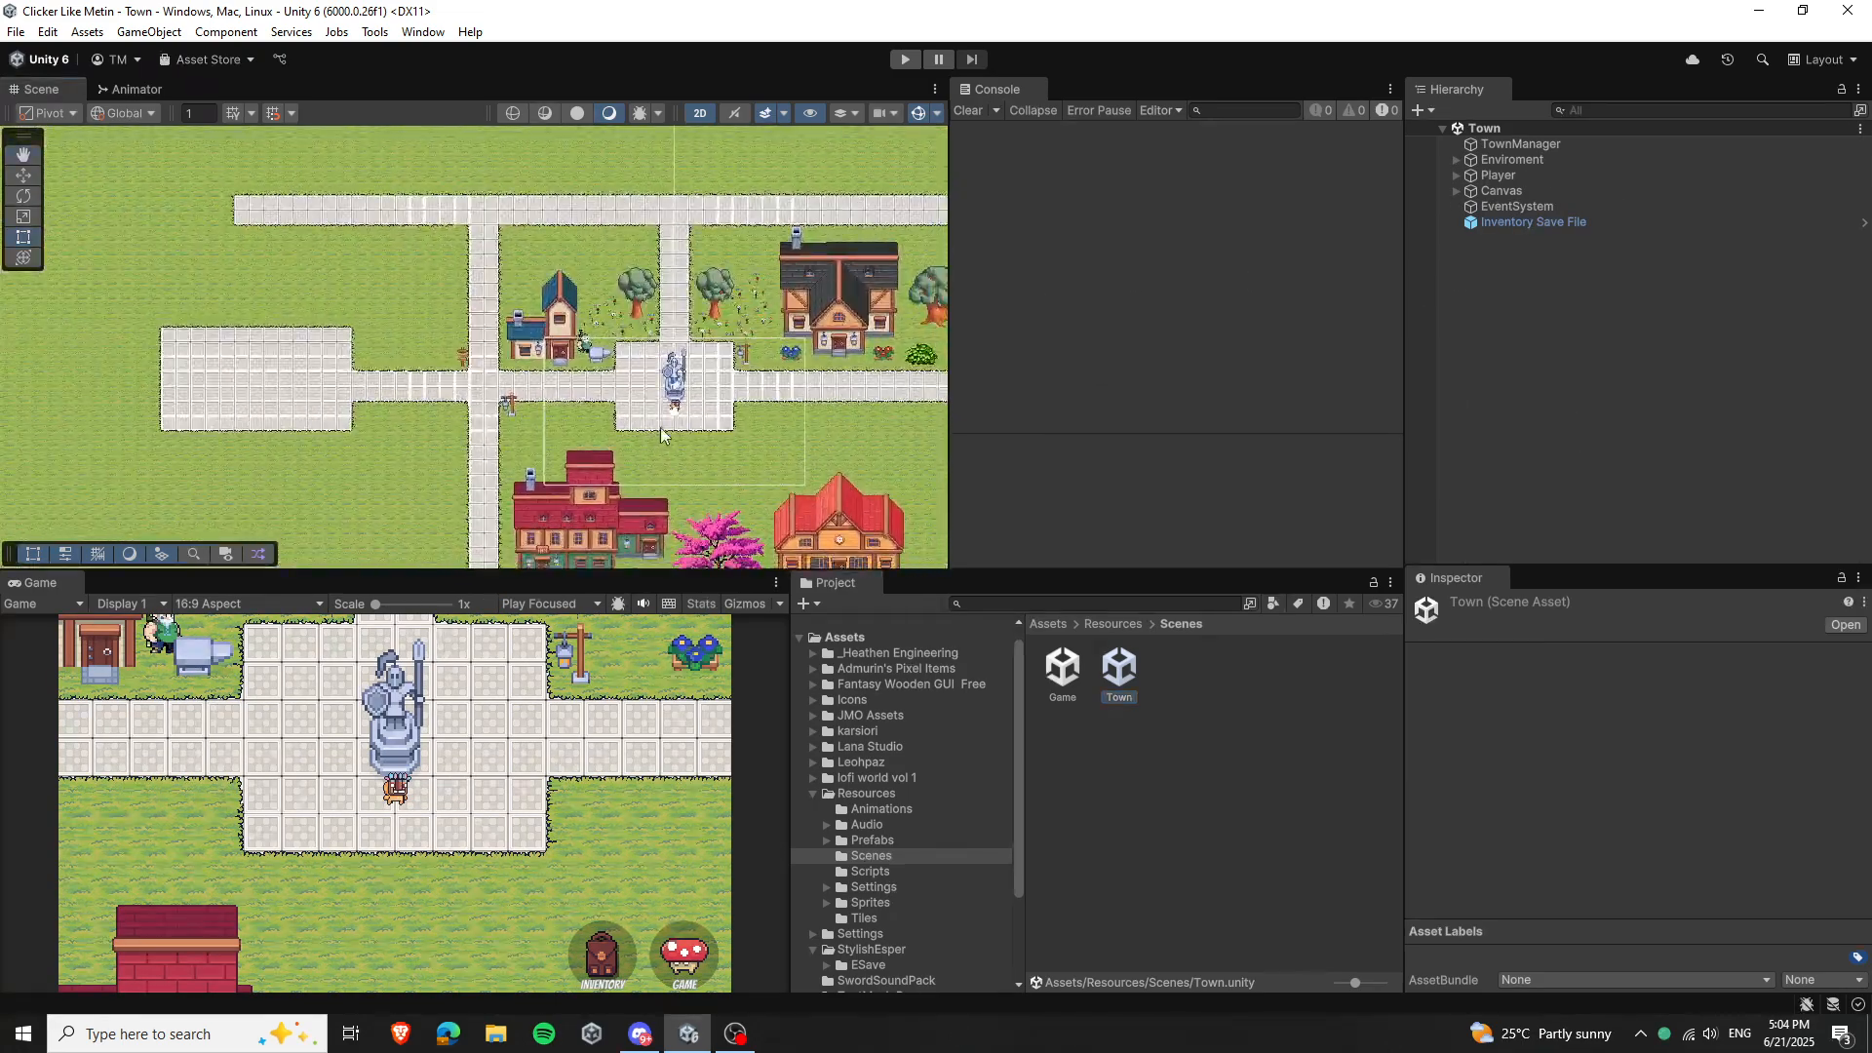
scroll(710, 423, up, 10)
scroll(795, 424, up, 1)
middle_drag(633, 357, 575, 422)
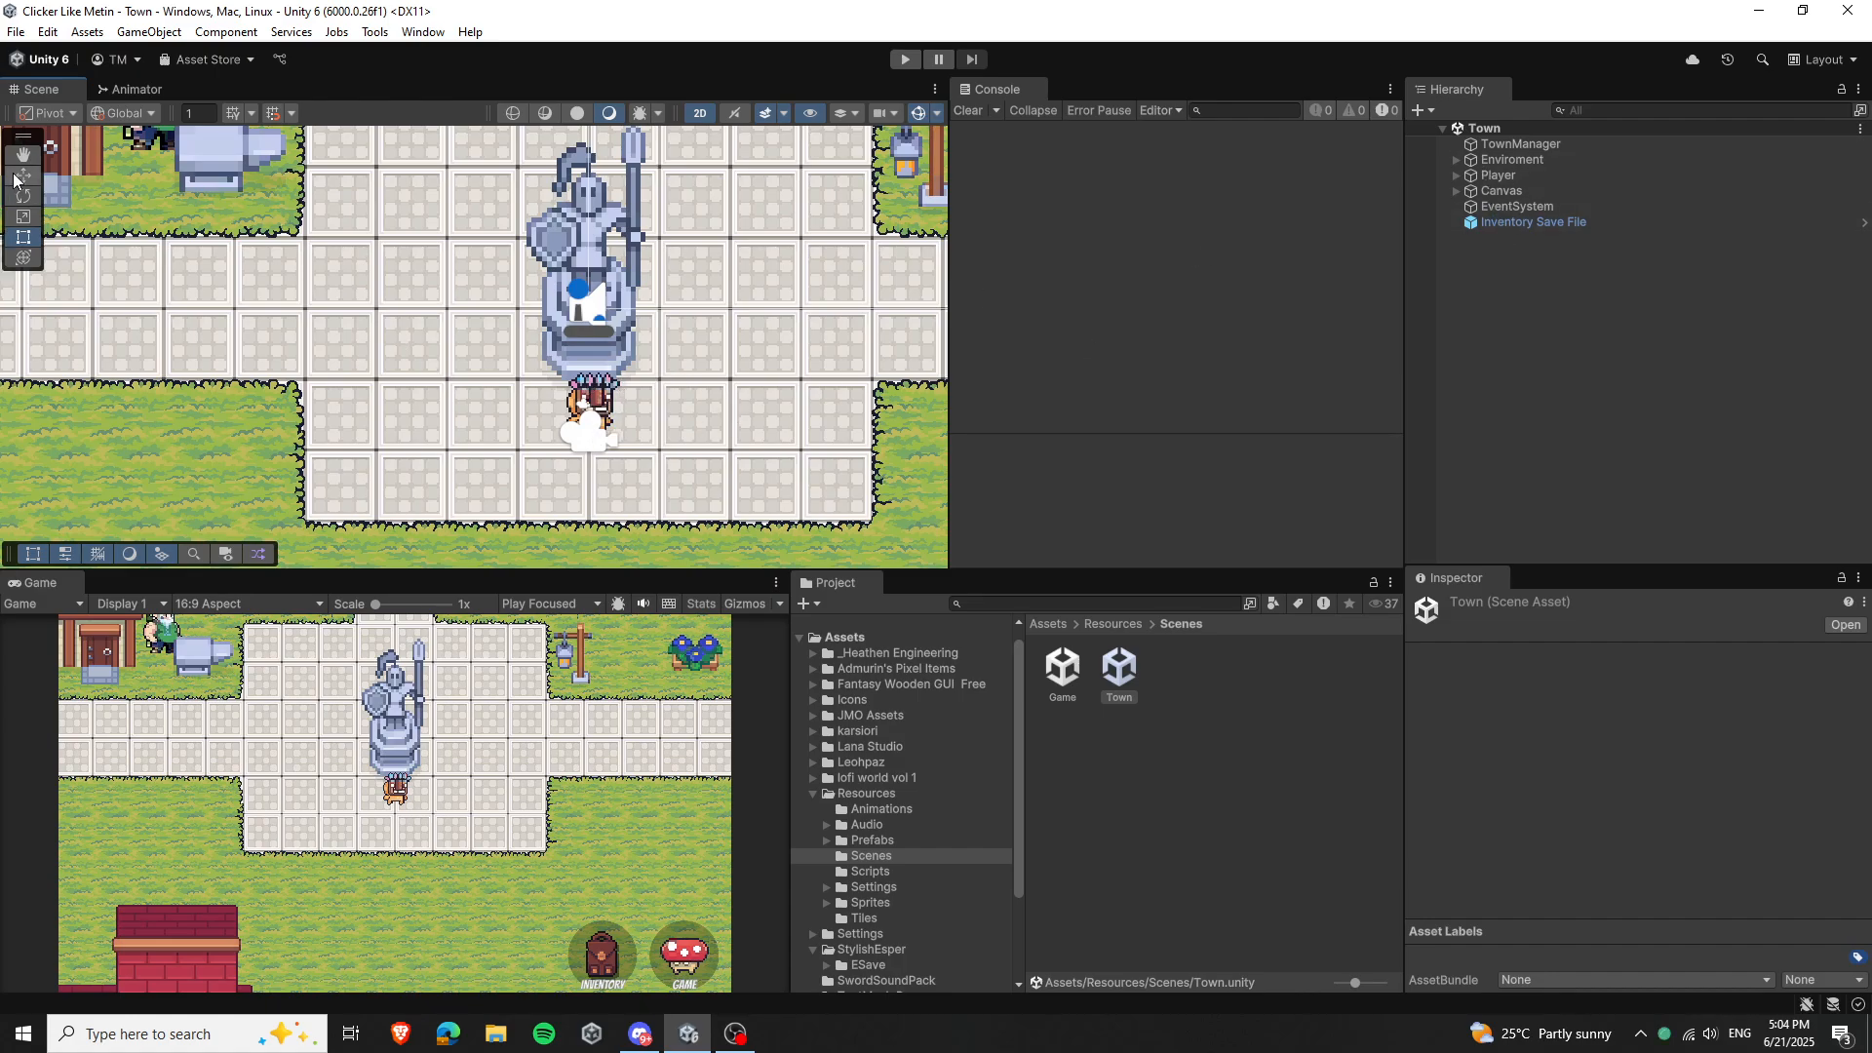
click(1499, 175)
key(w)
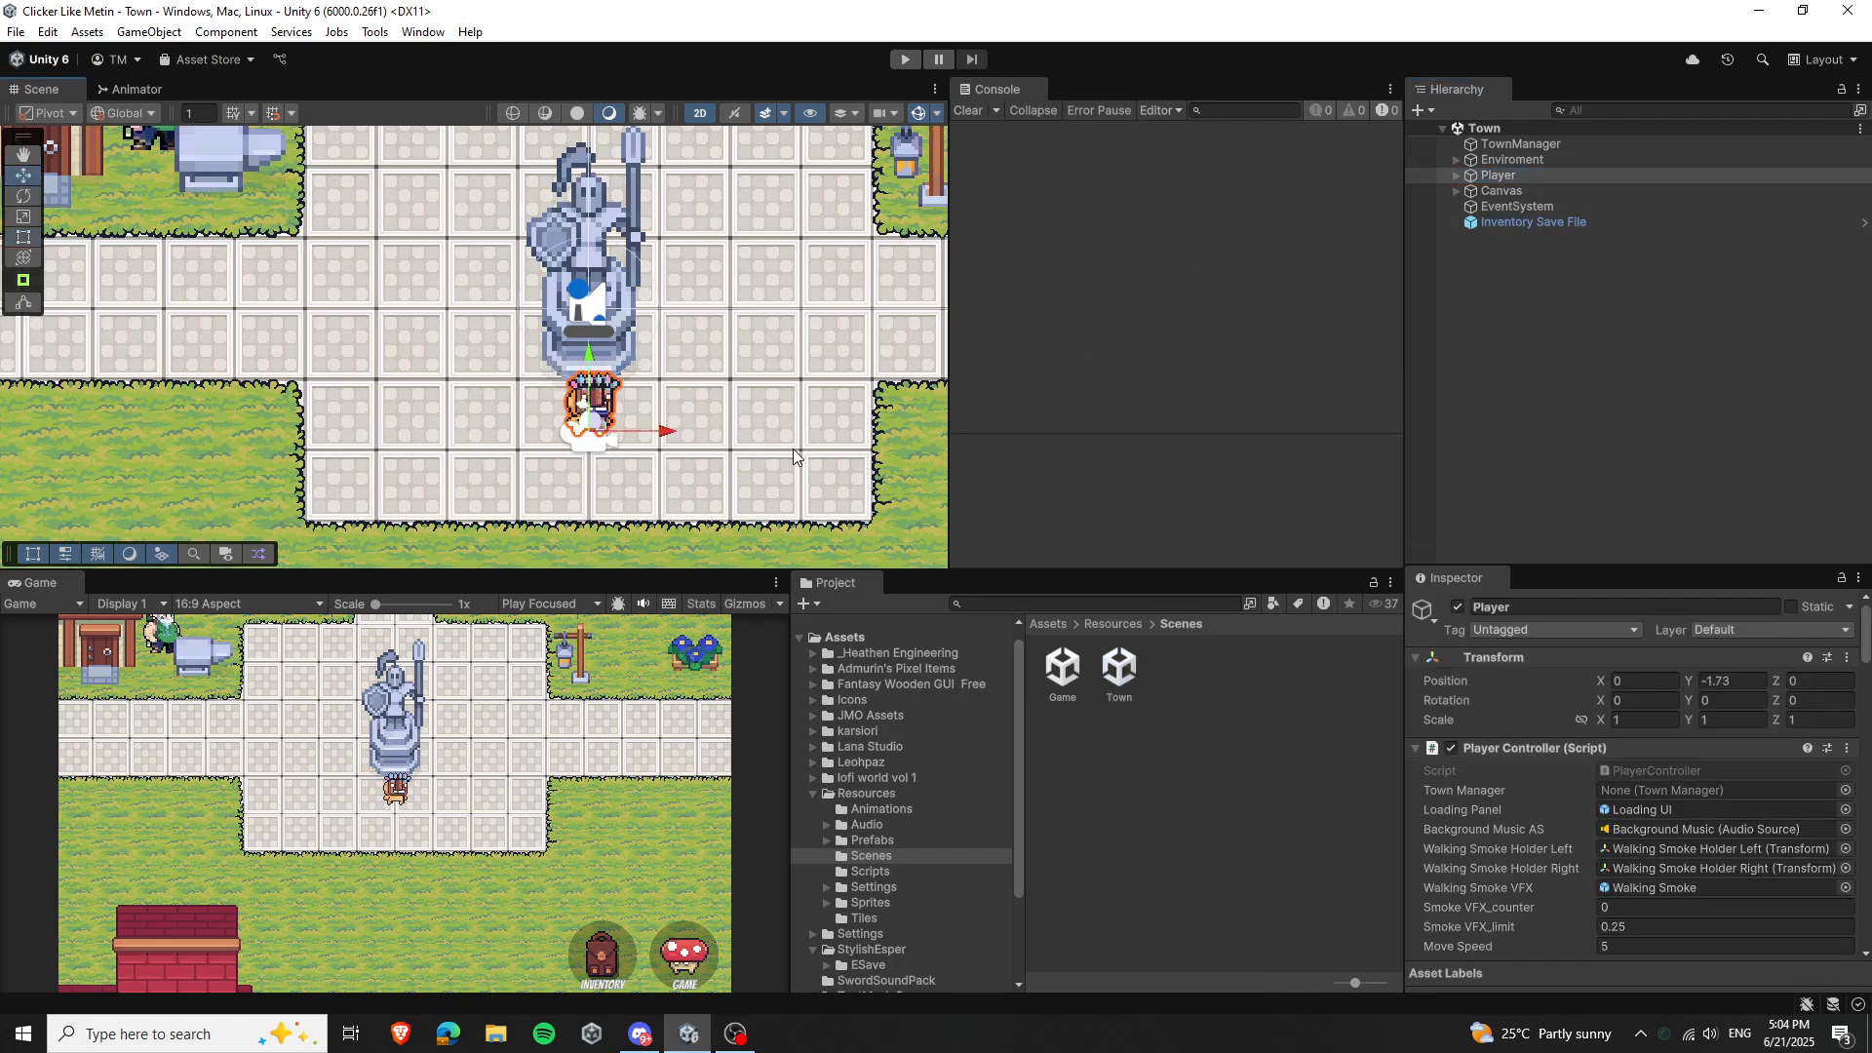
drag(607, 423, 732, 435)
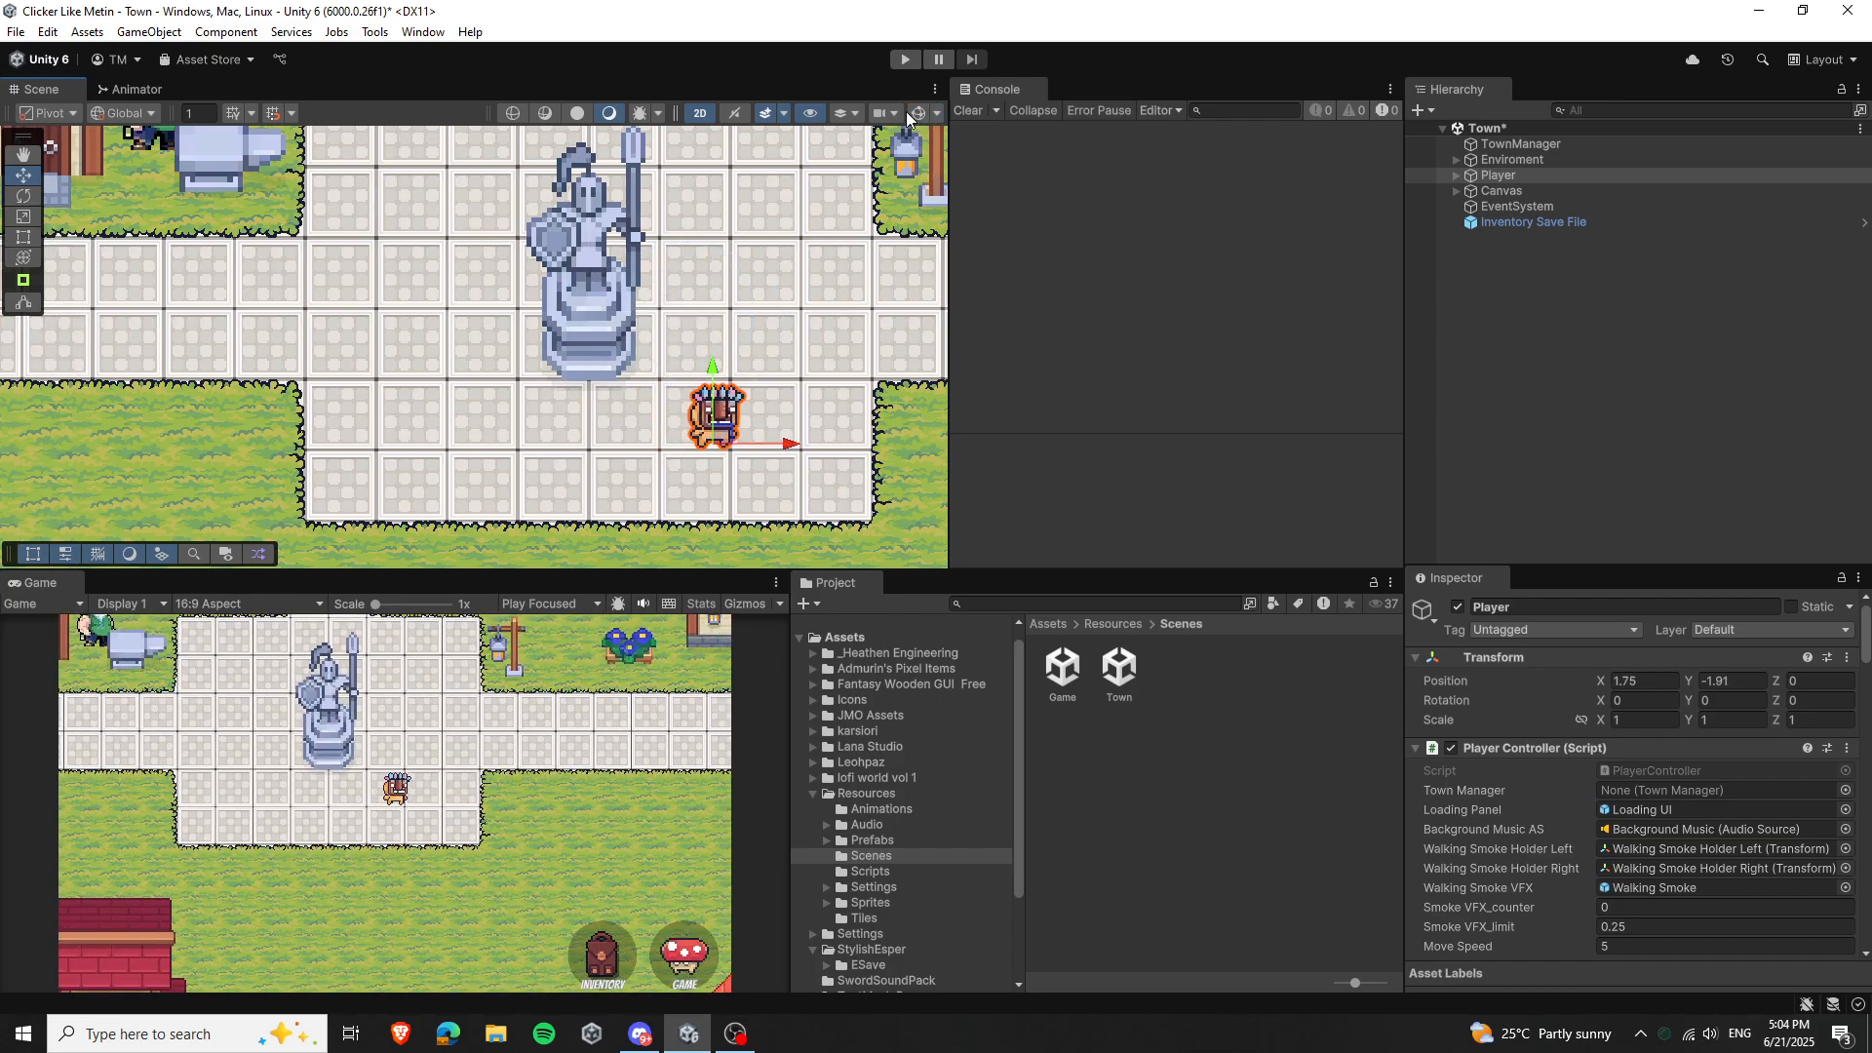
click(1578, 371)
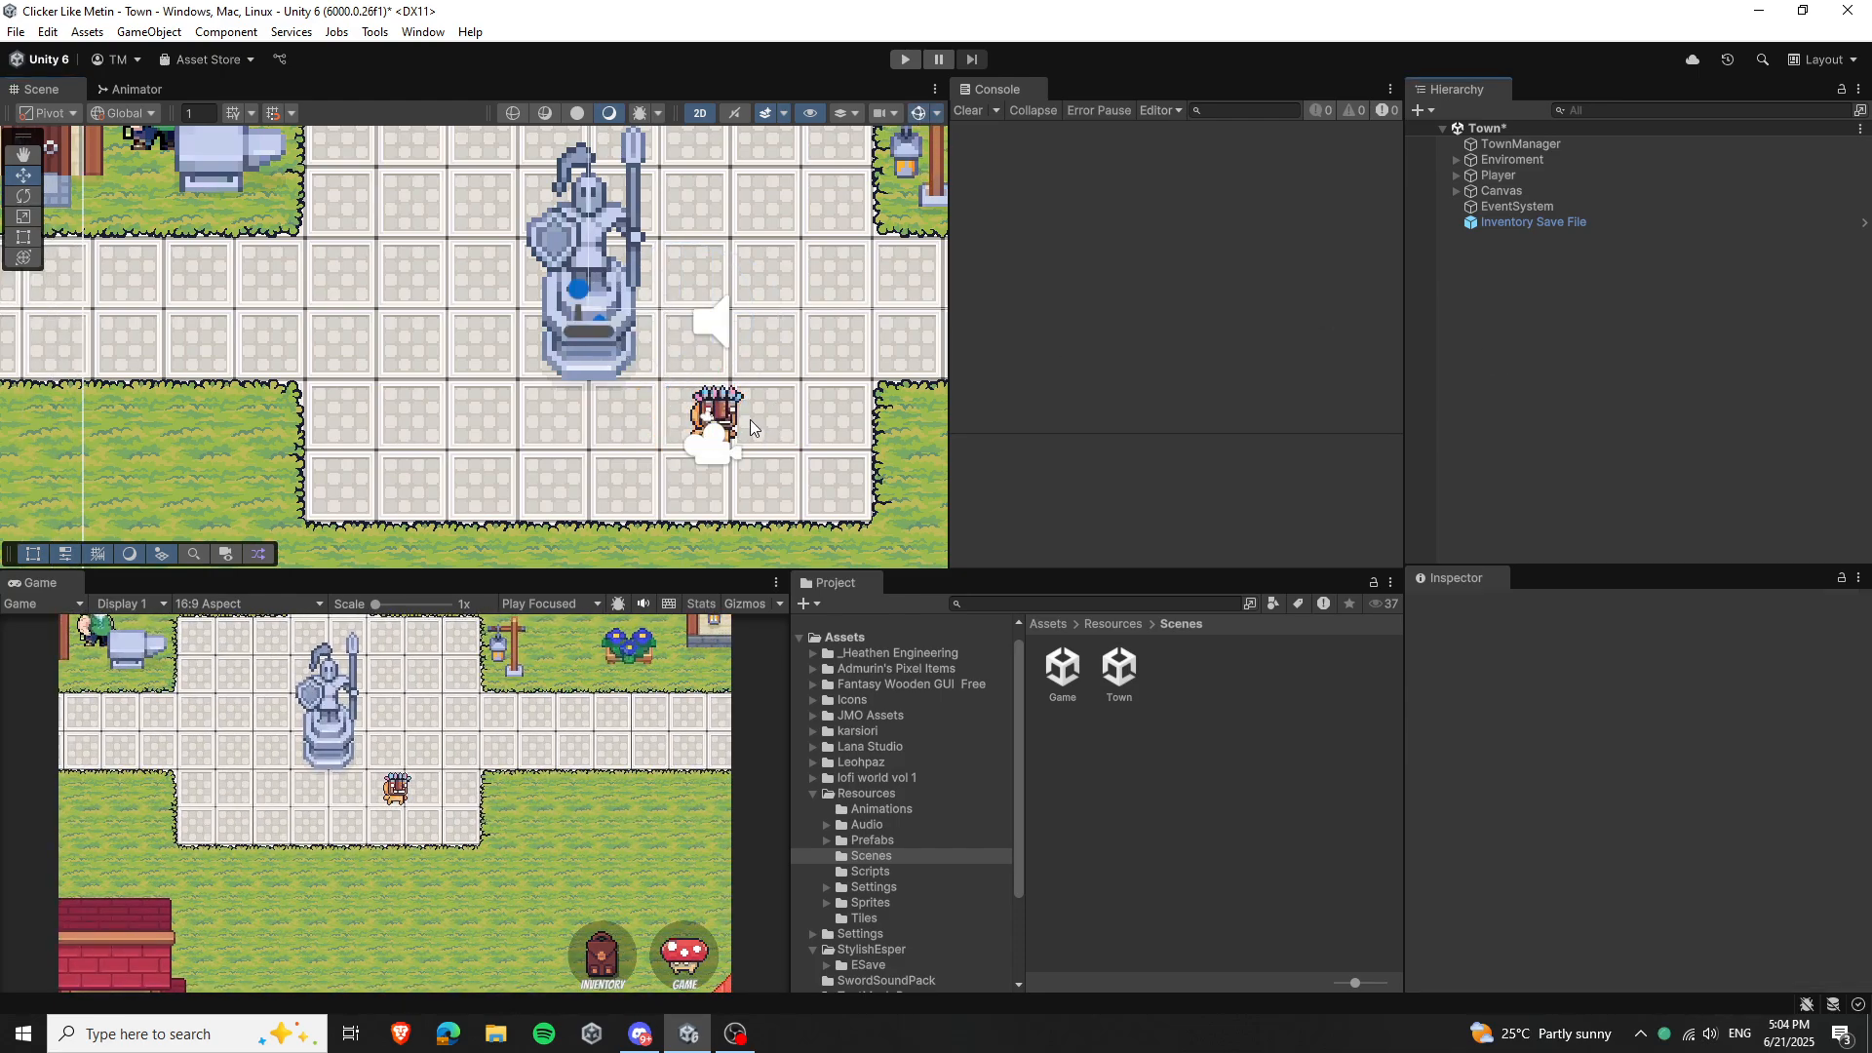
Create a second UI Canvas at the root of the Town scene and set its render mode to World Space
scroll(755, 435, up, 1)
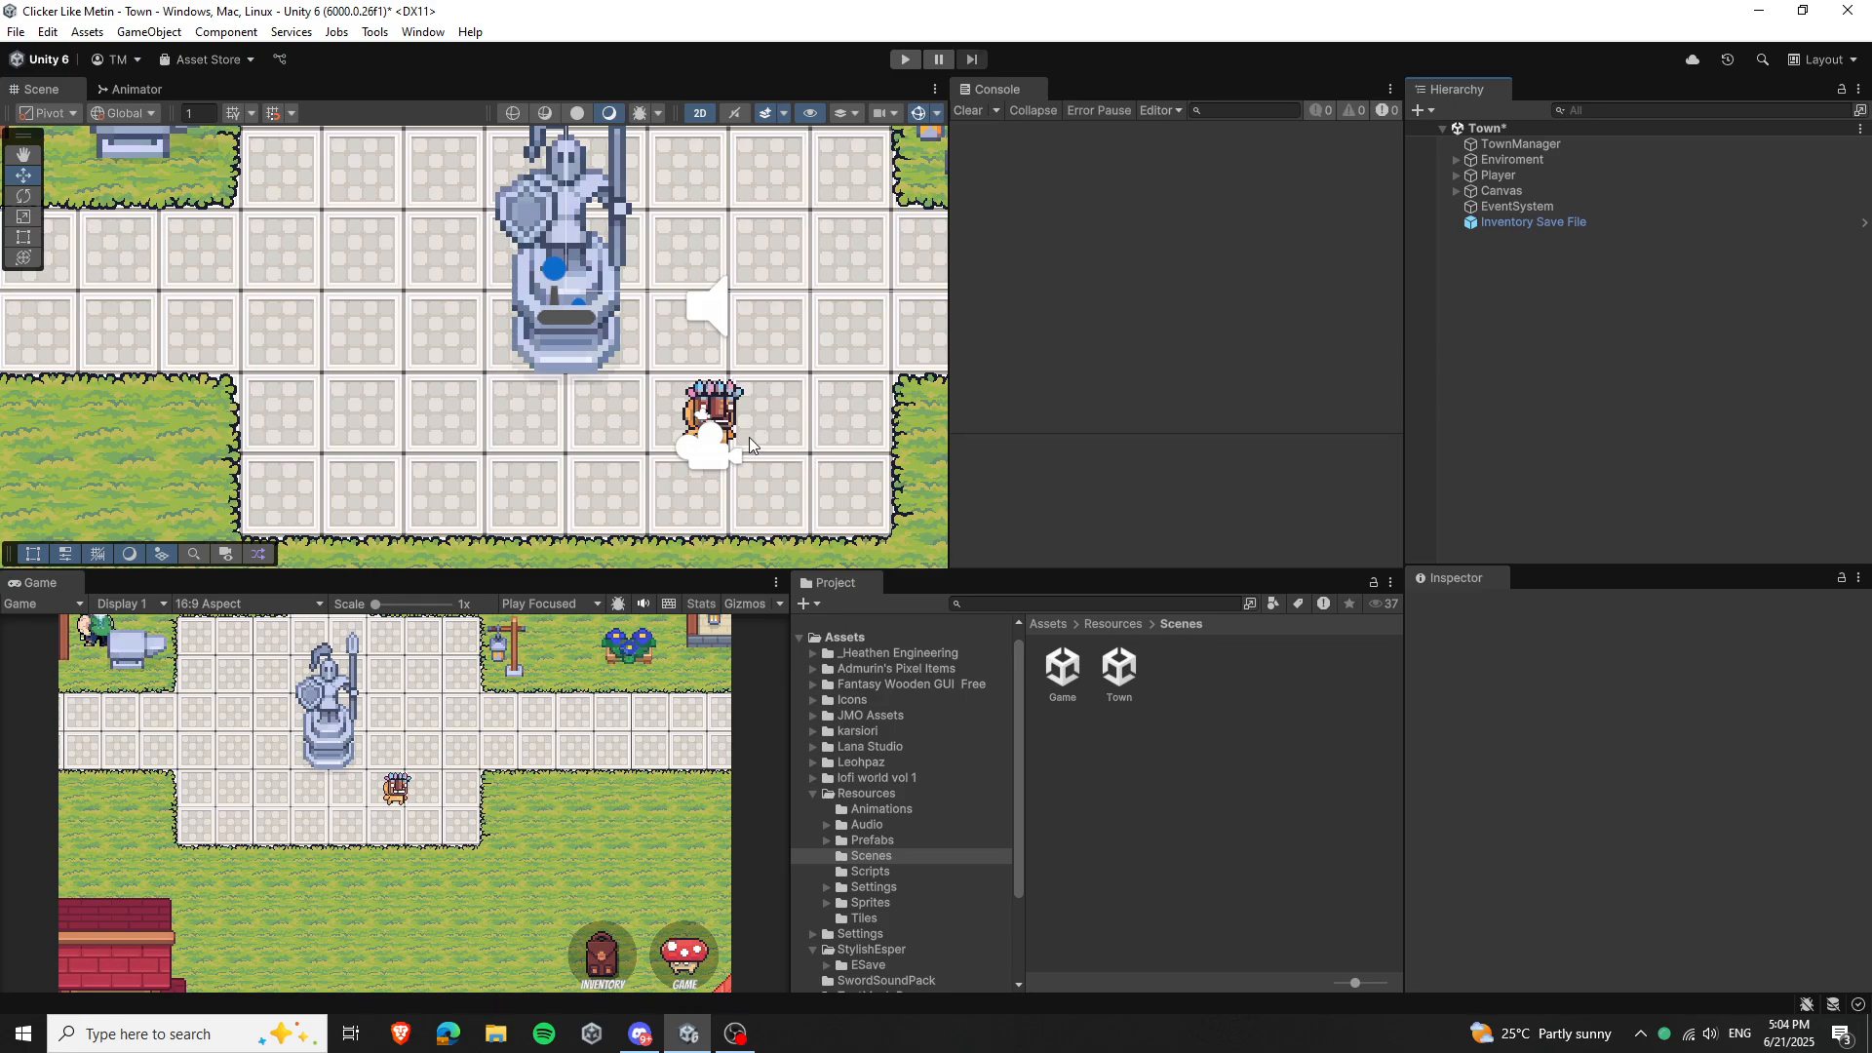
right_click(1521, 293)
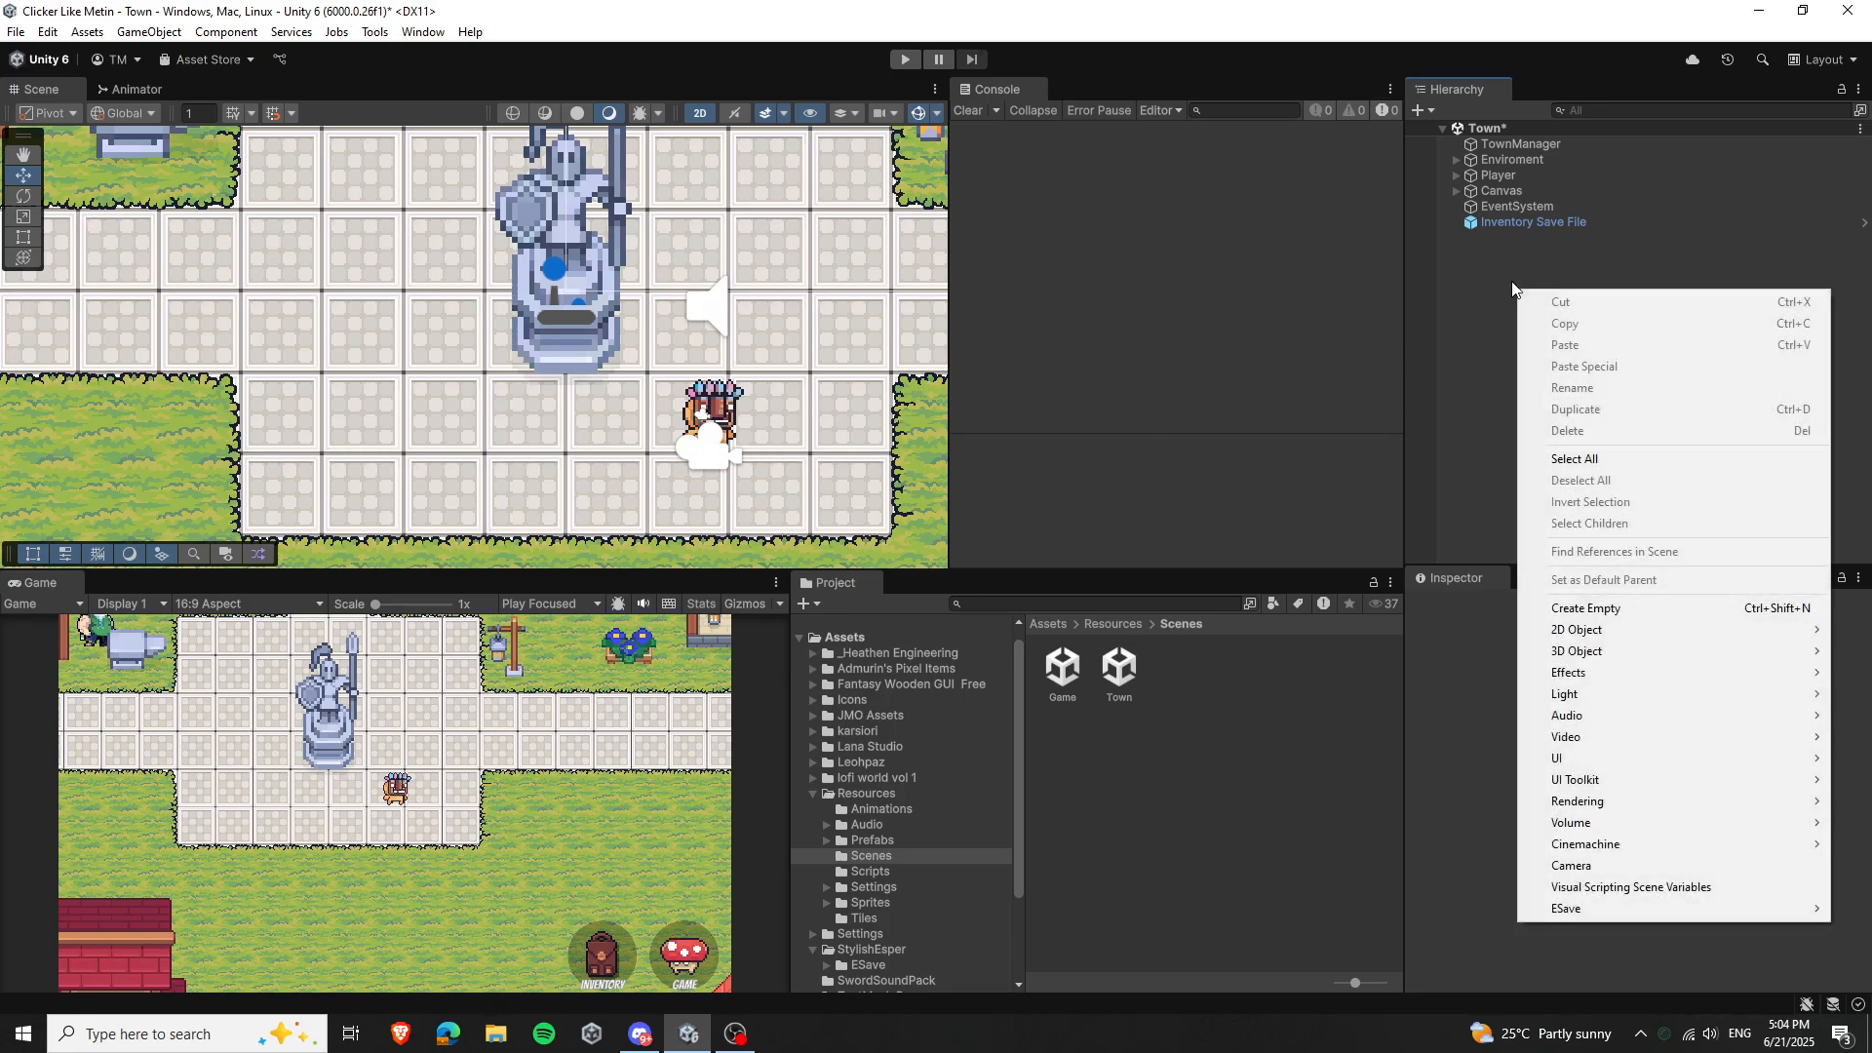
mouse_move(1579, 769)
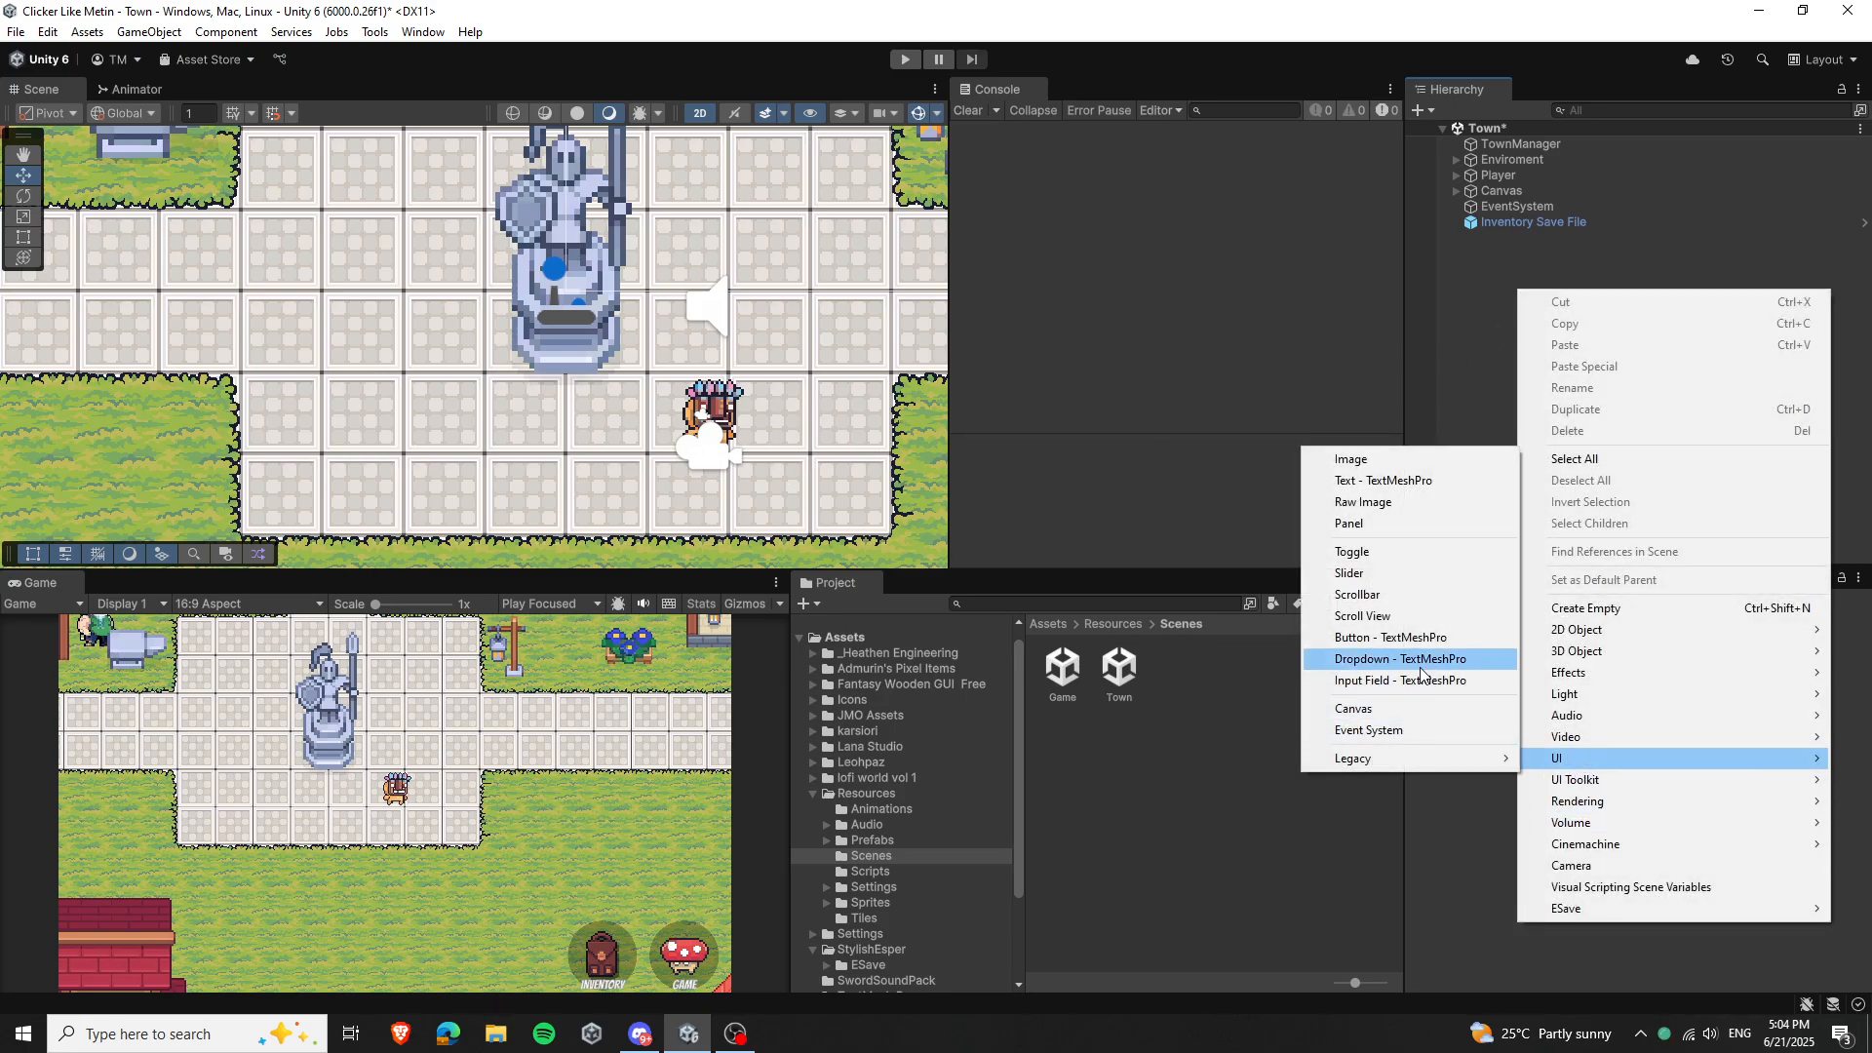
click(1377, 711)
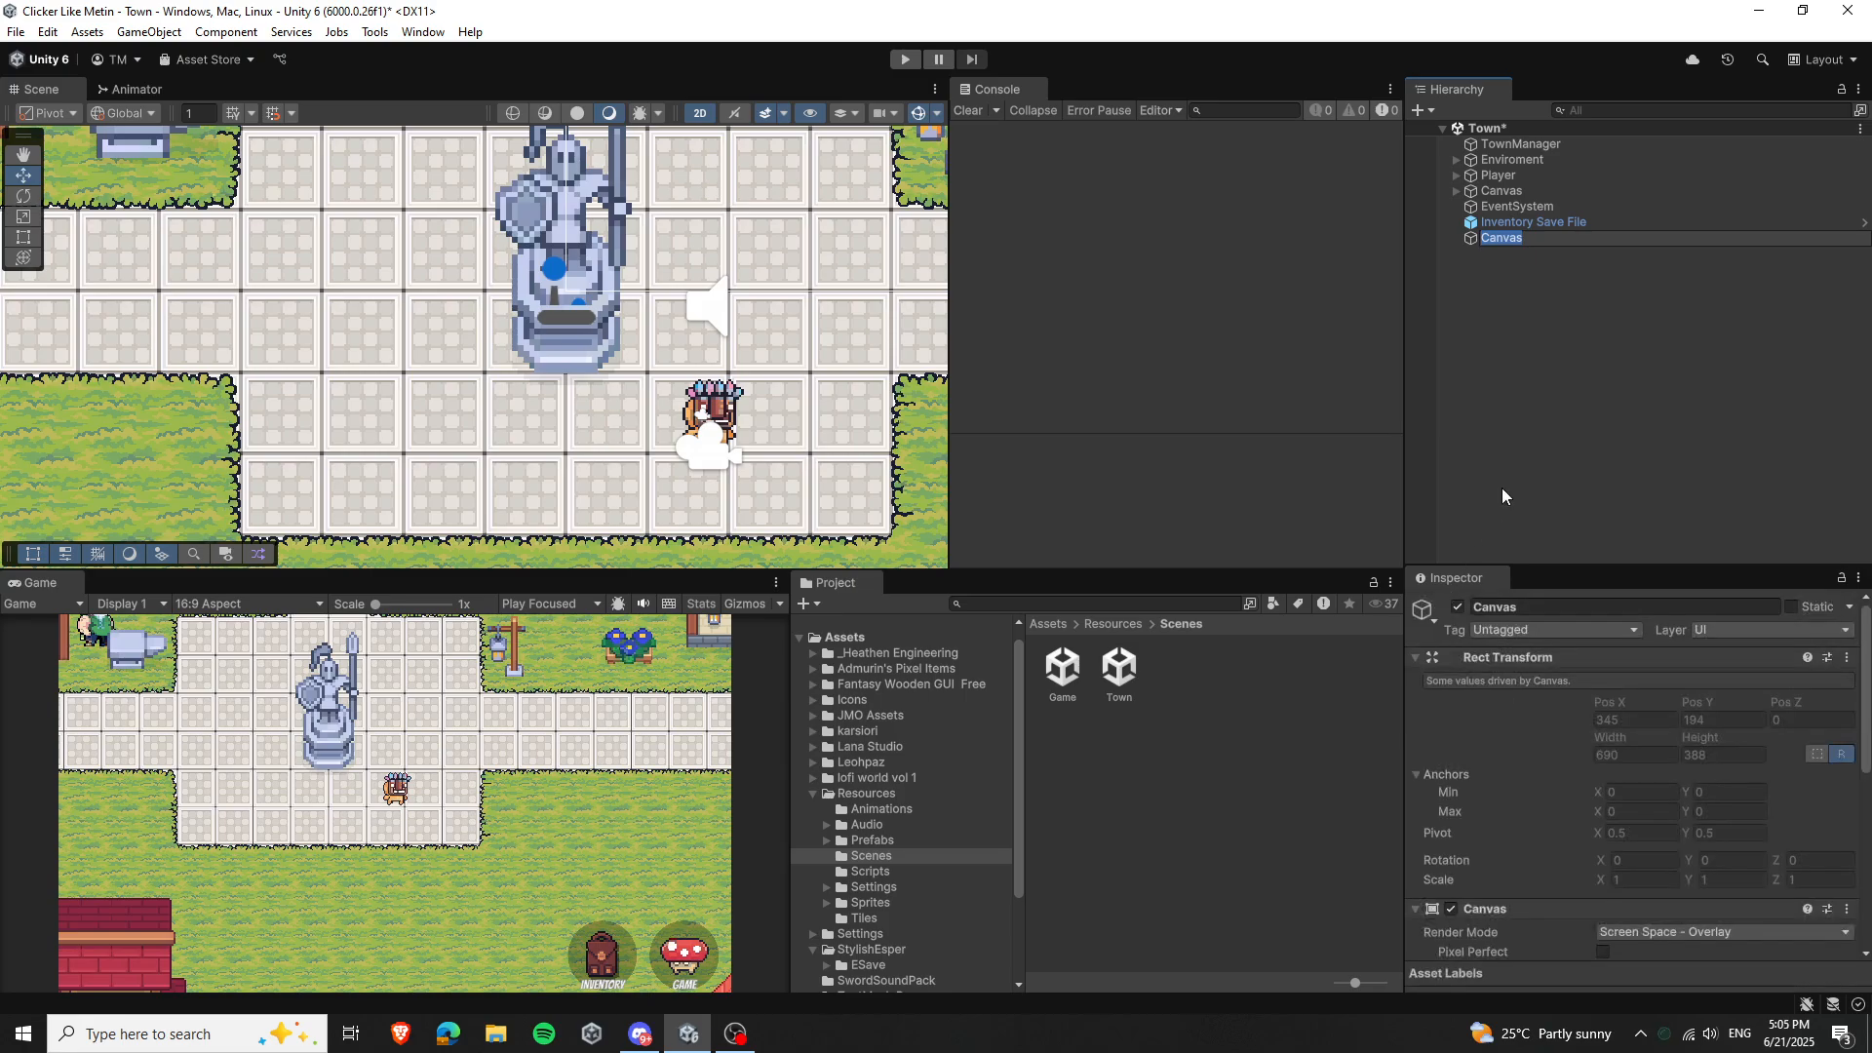
scroll(1603, 702, down, 3)
click(1649, 670)
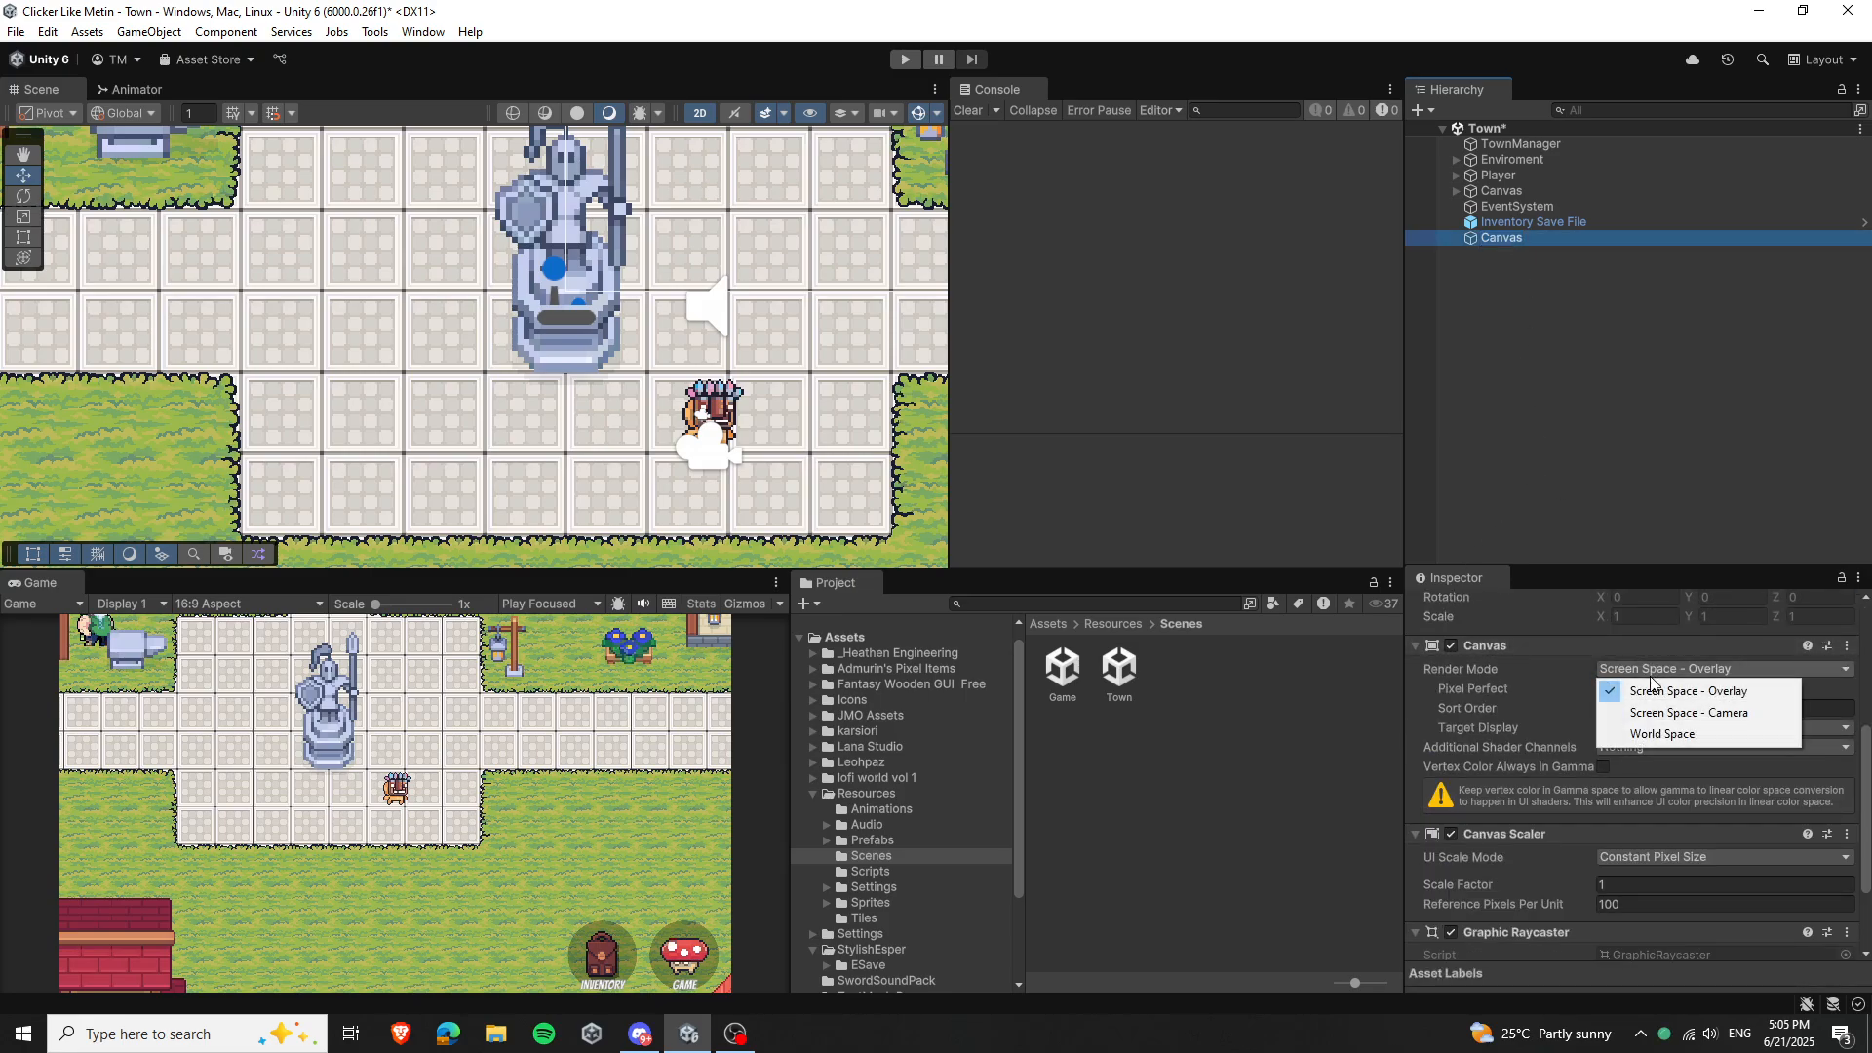
click(1663, 734)
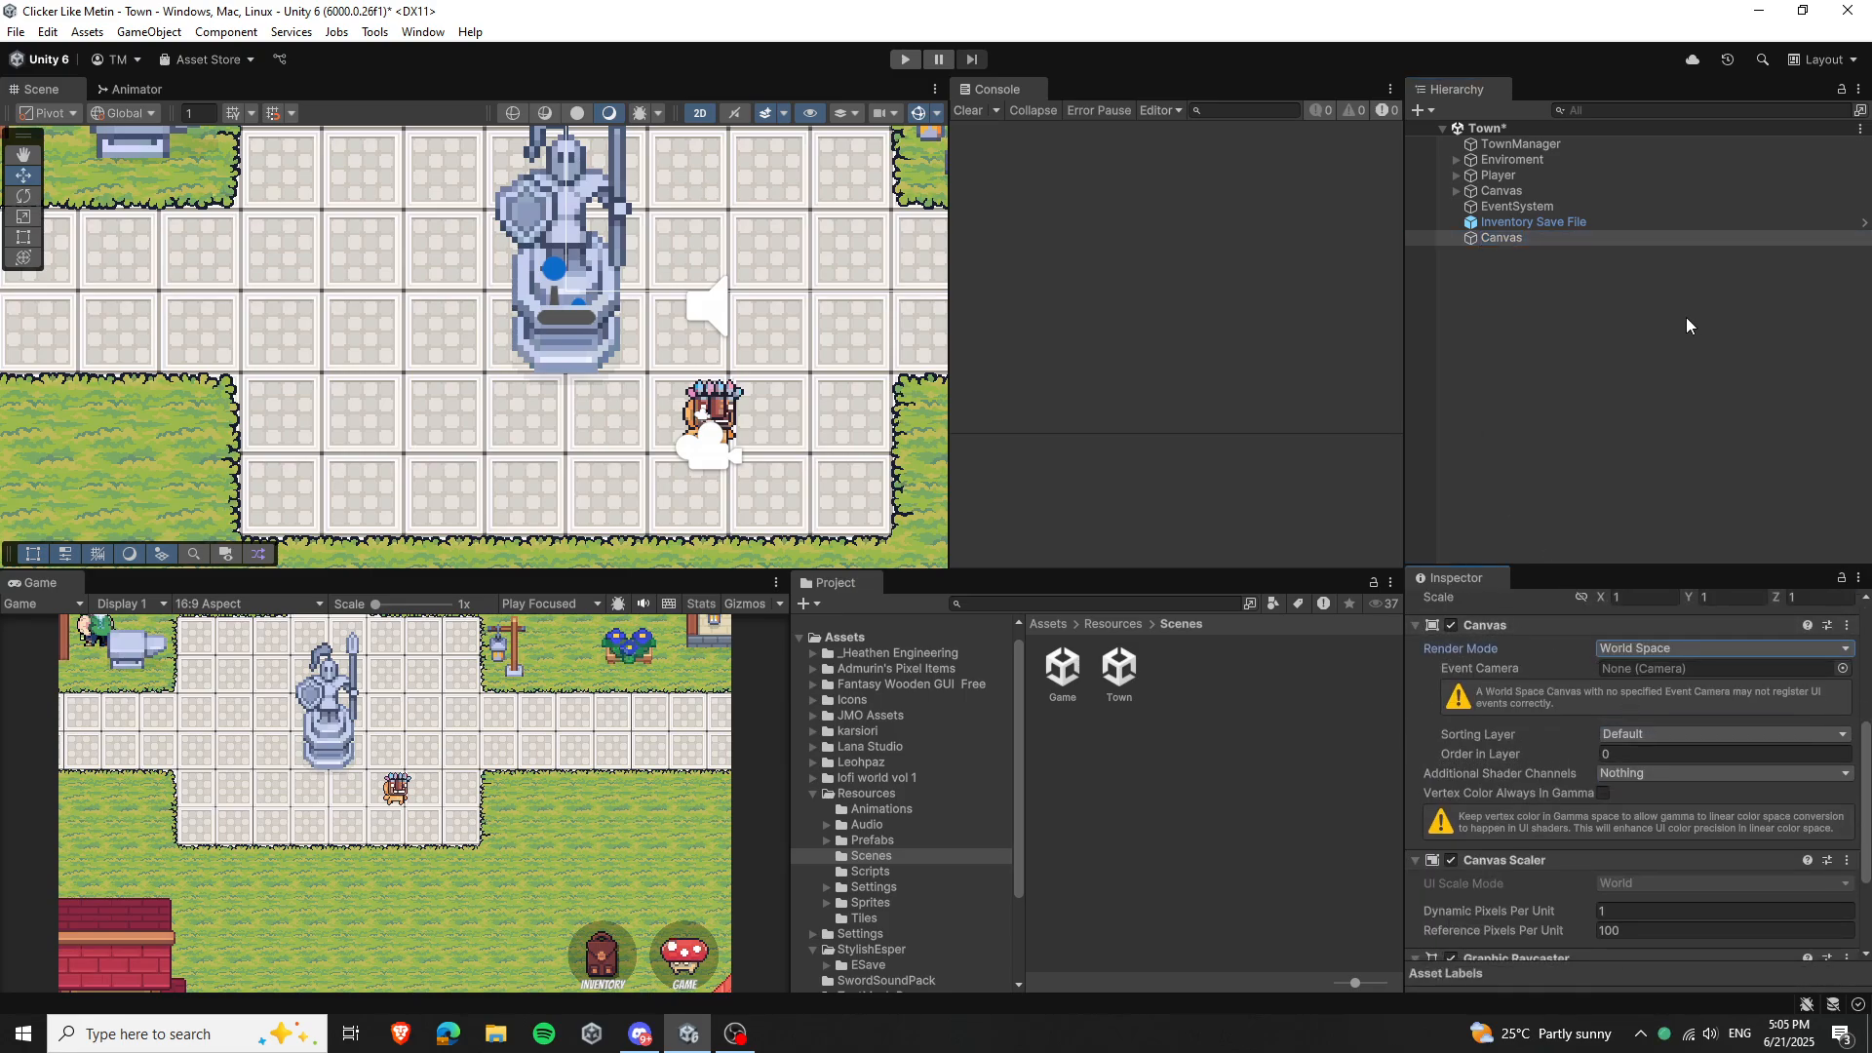
Examine how large the new World Space Canvas is compared with the Town map in the scene
click(1484, 240)
double_click(1484, 242)
scroll(431, 454, down, 6)
scroll(388, 470, up, 9)
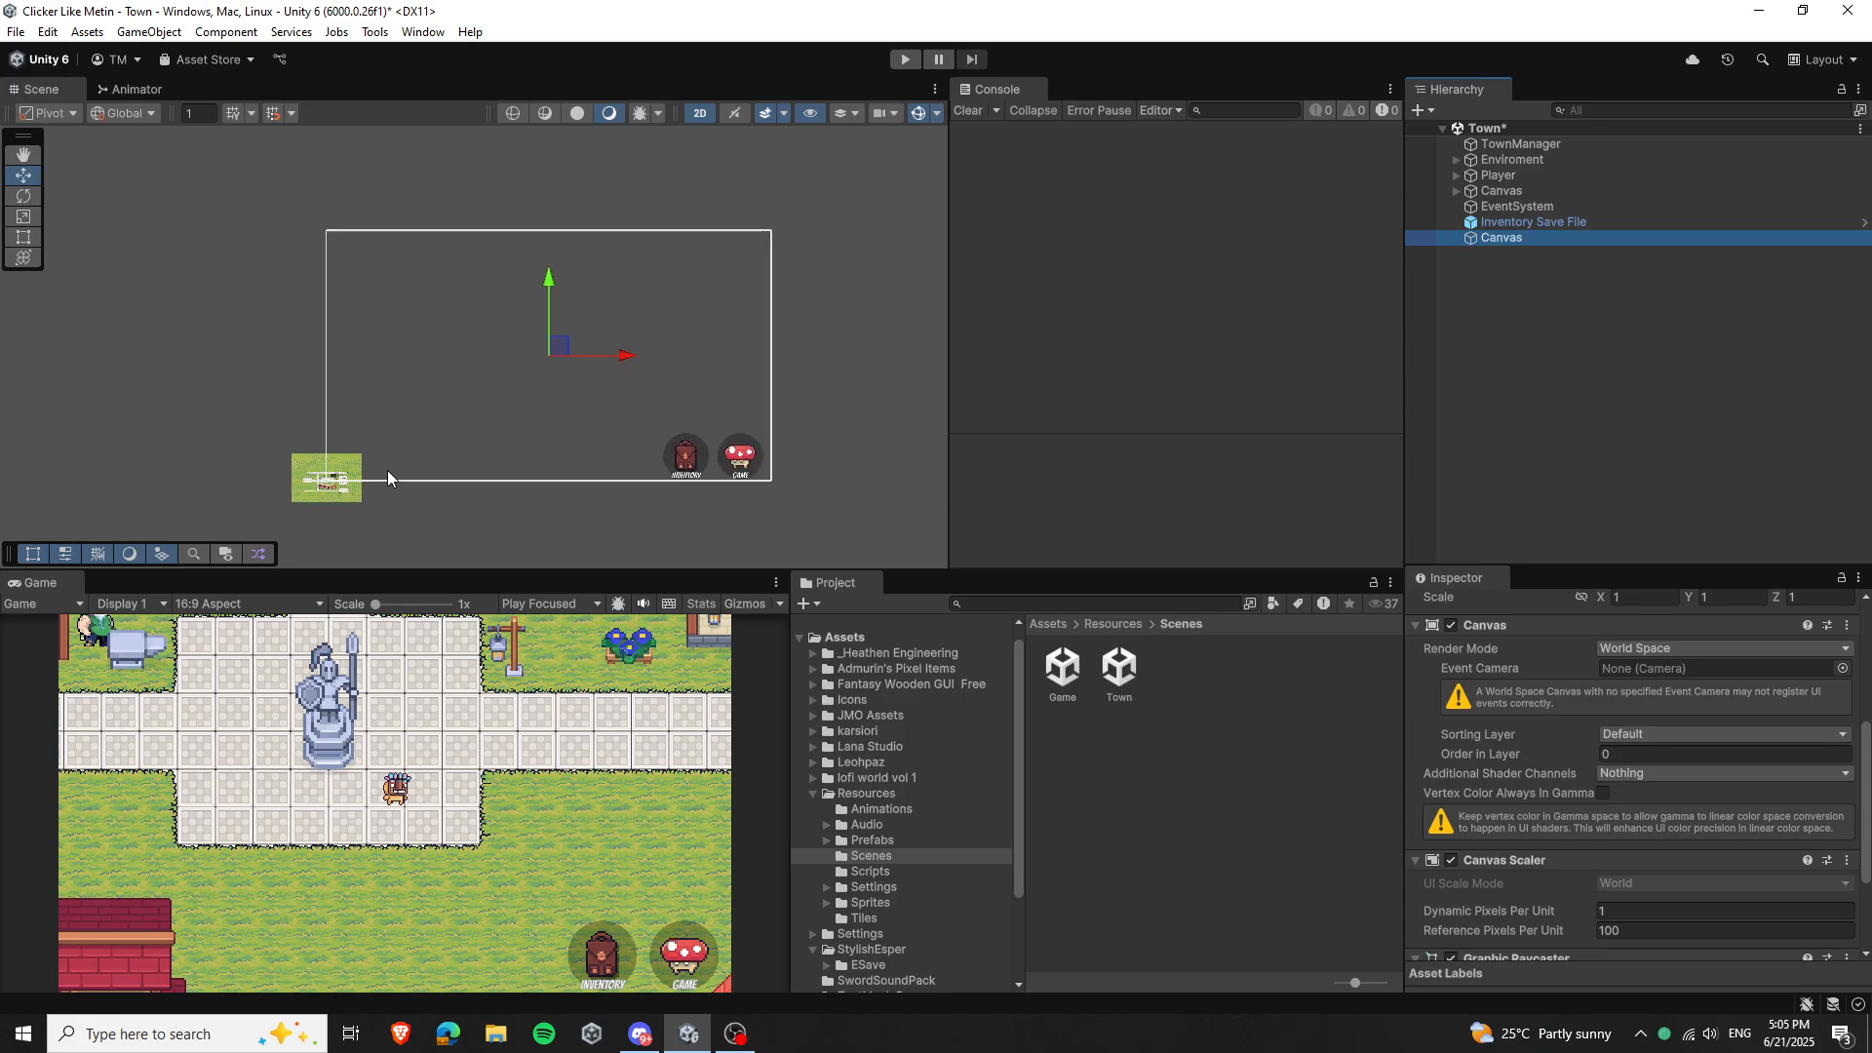
middle_drag(388, 470, 615, 359)
scroll(624, 361, up, 10)
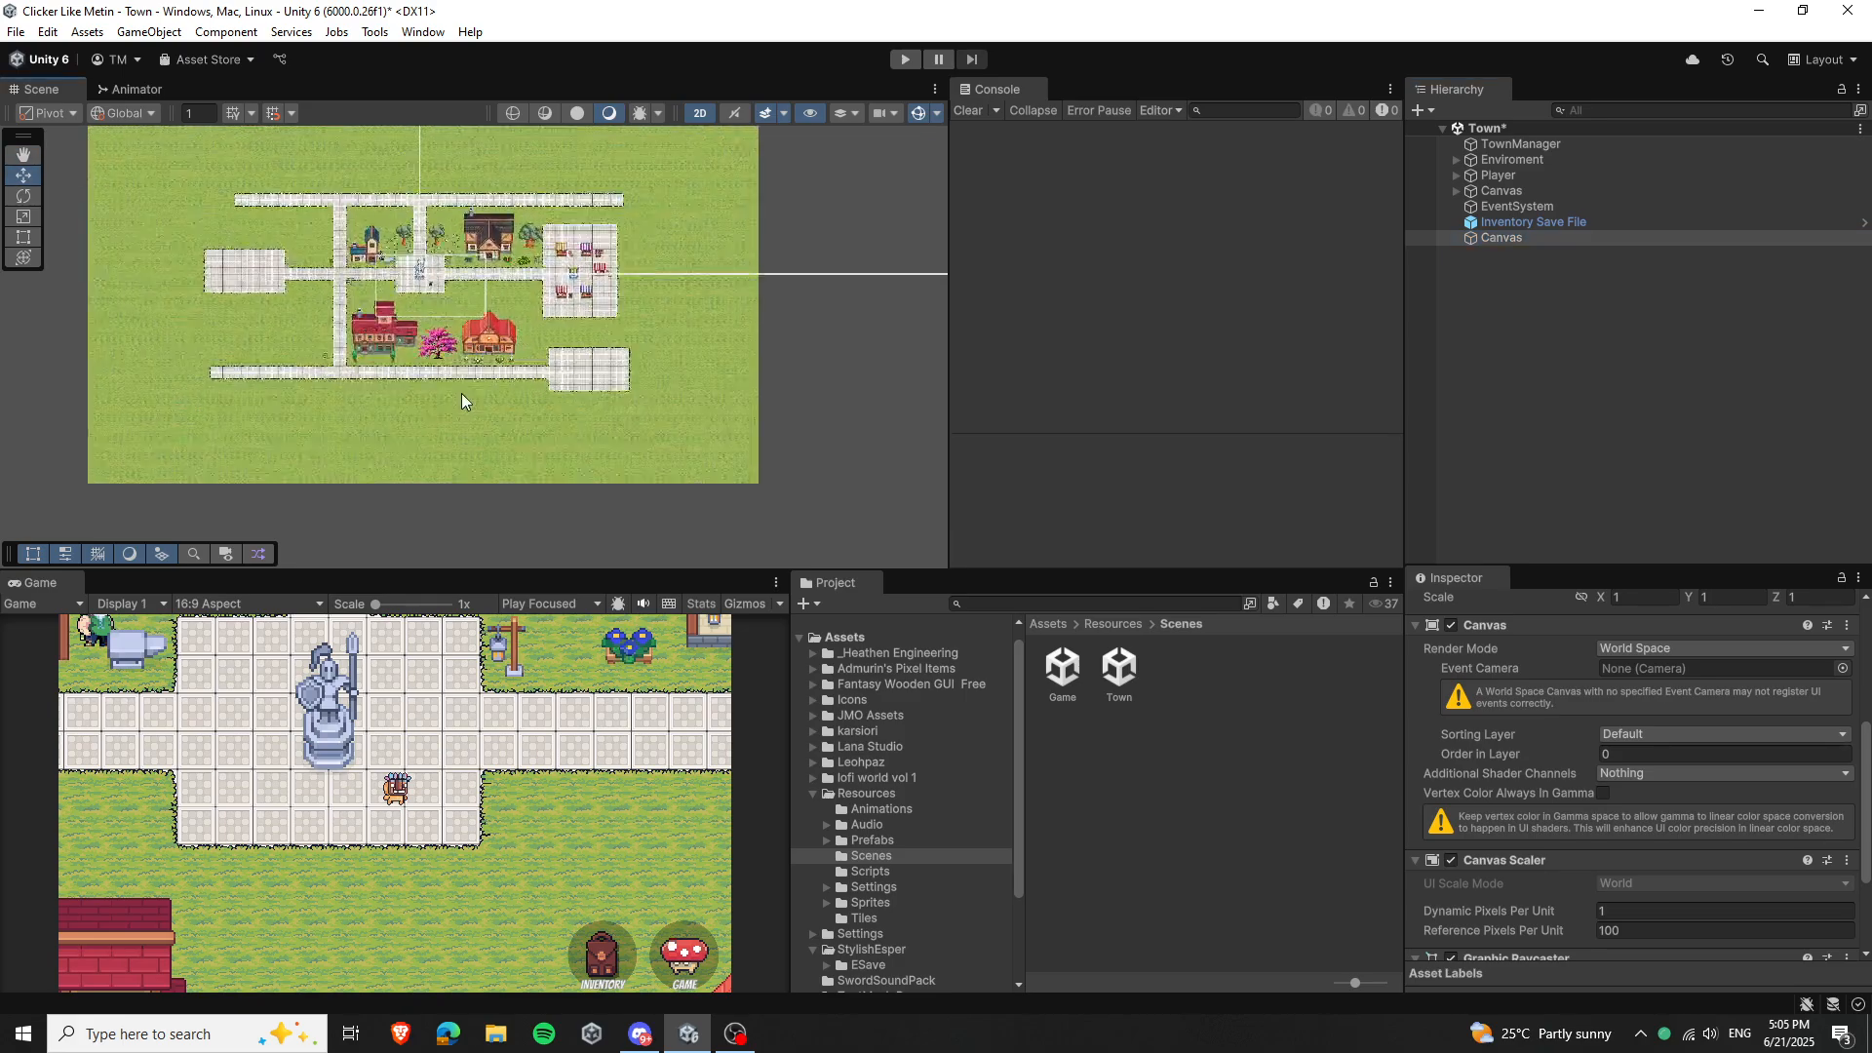
scroll(599, 419, down, 10)
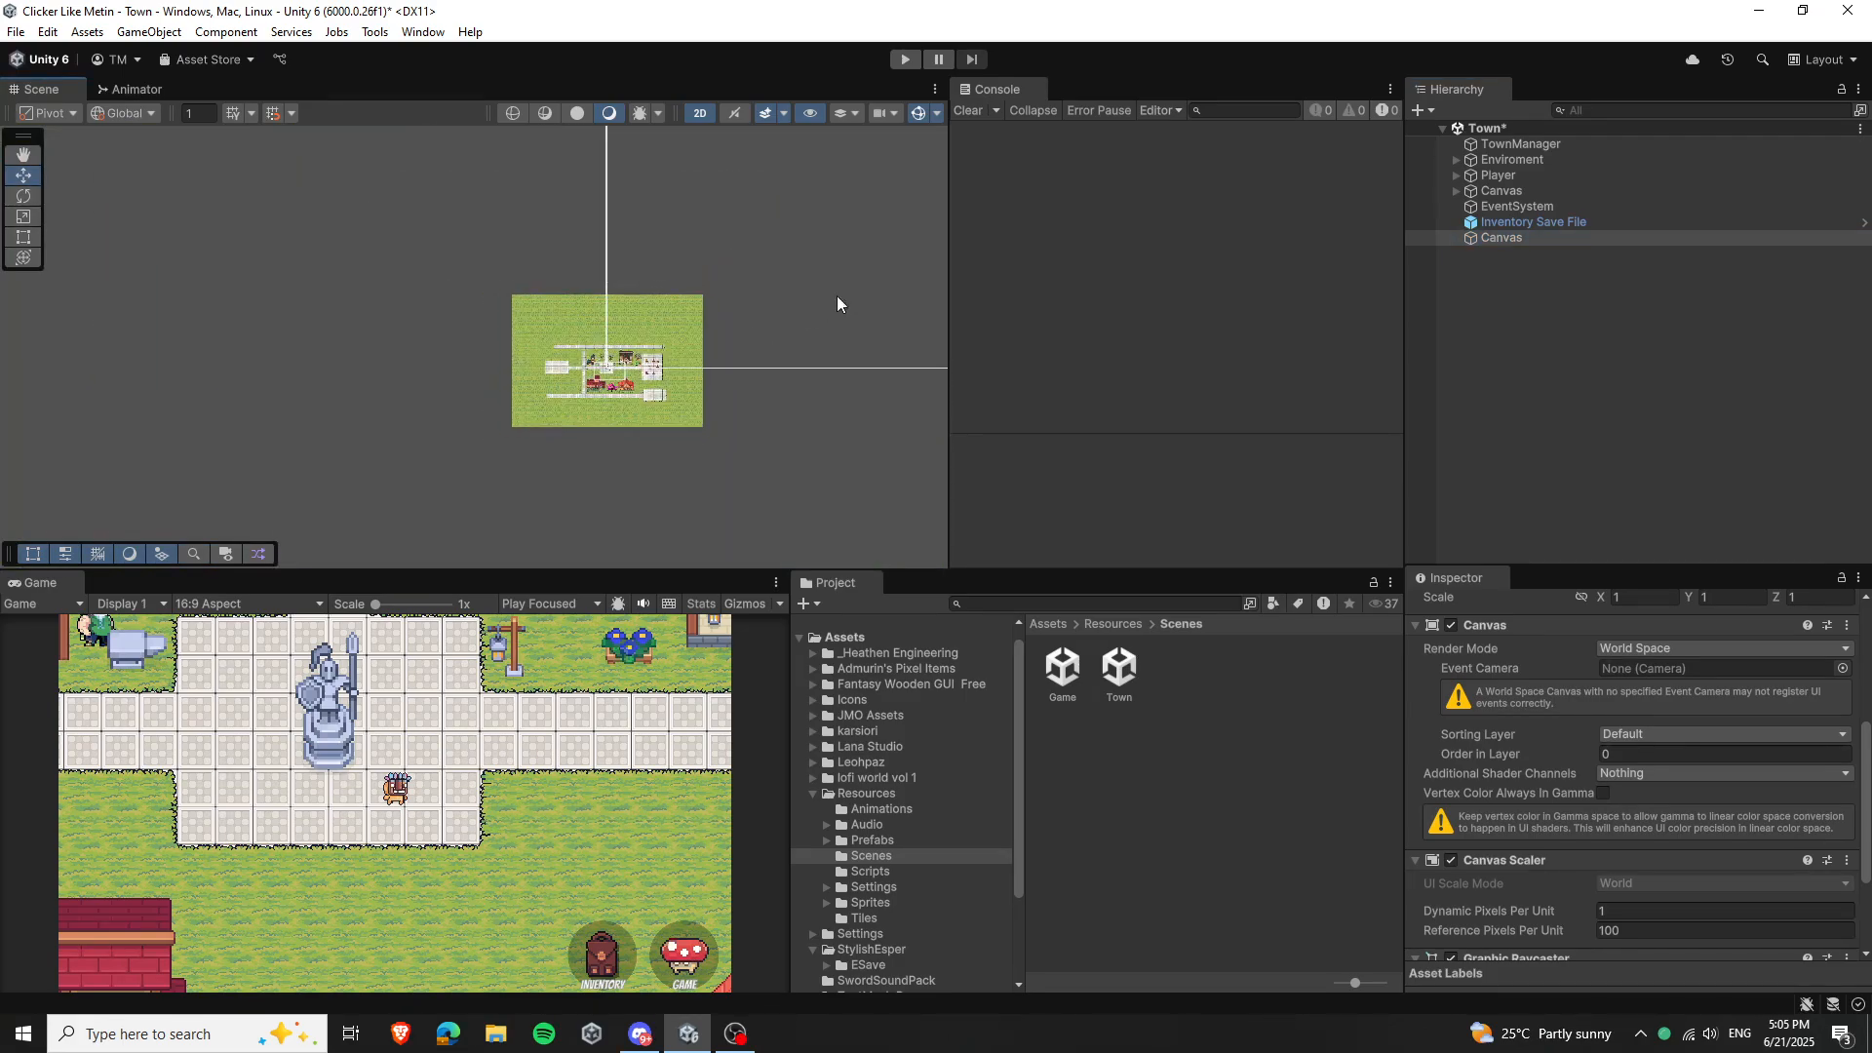
scroll(722, 515, up, 10)
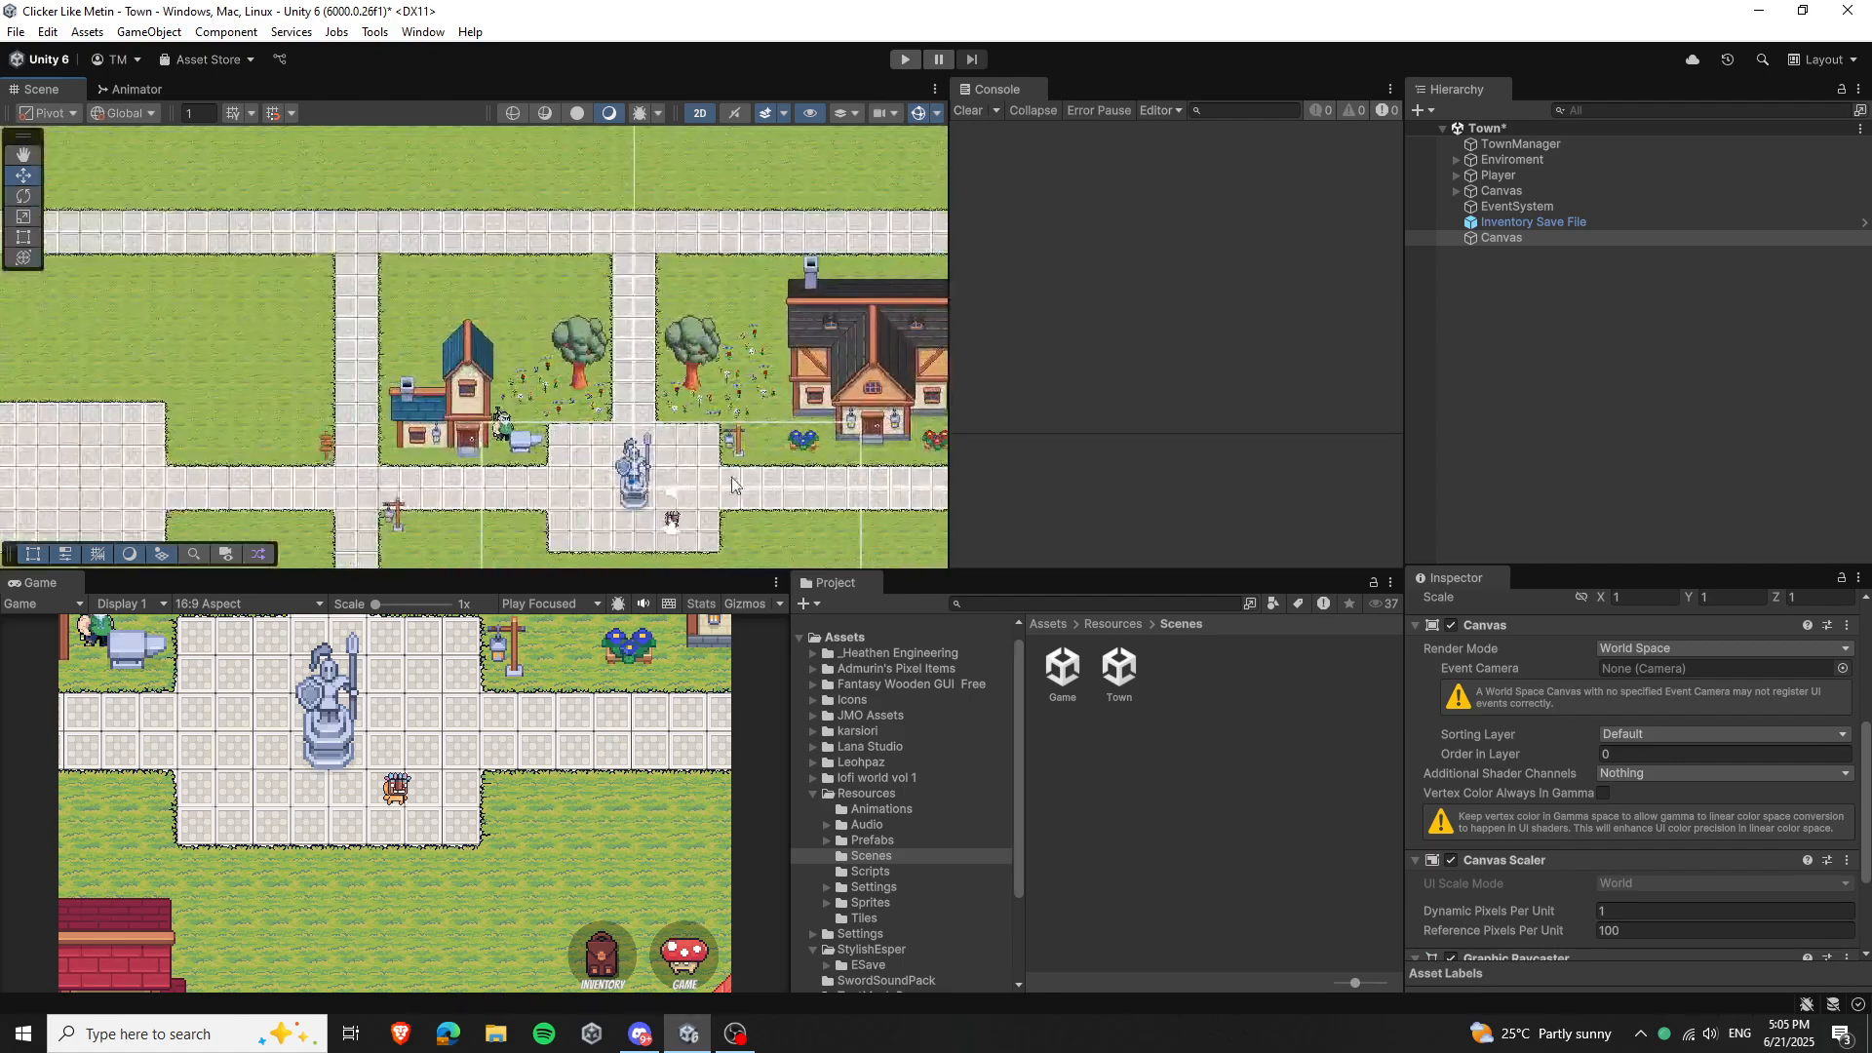
scroll(722, 514, up, 3)
scroll(1633, 772, up, 4)
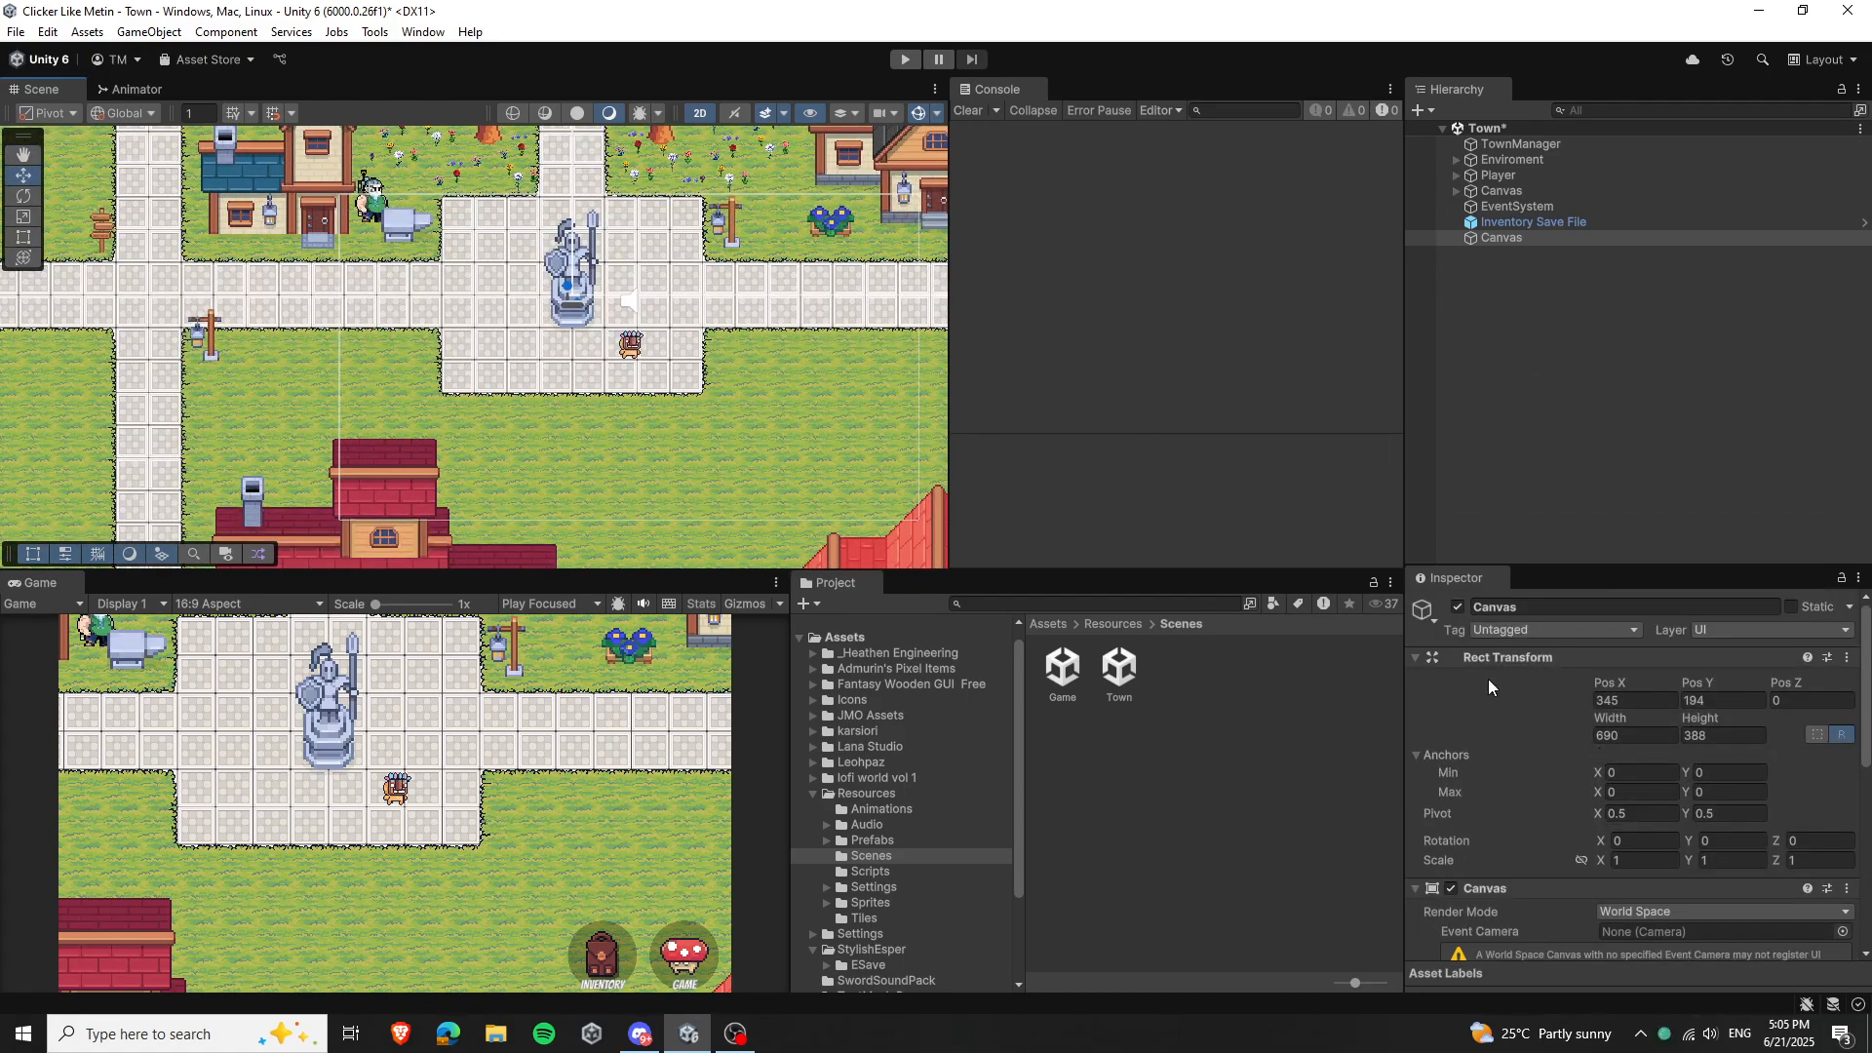
Set the World Space Canvas's width and height to 1 and its X and Y position to 0
click(1624, 736)
text(1)
key(Tab)
text(1)
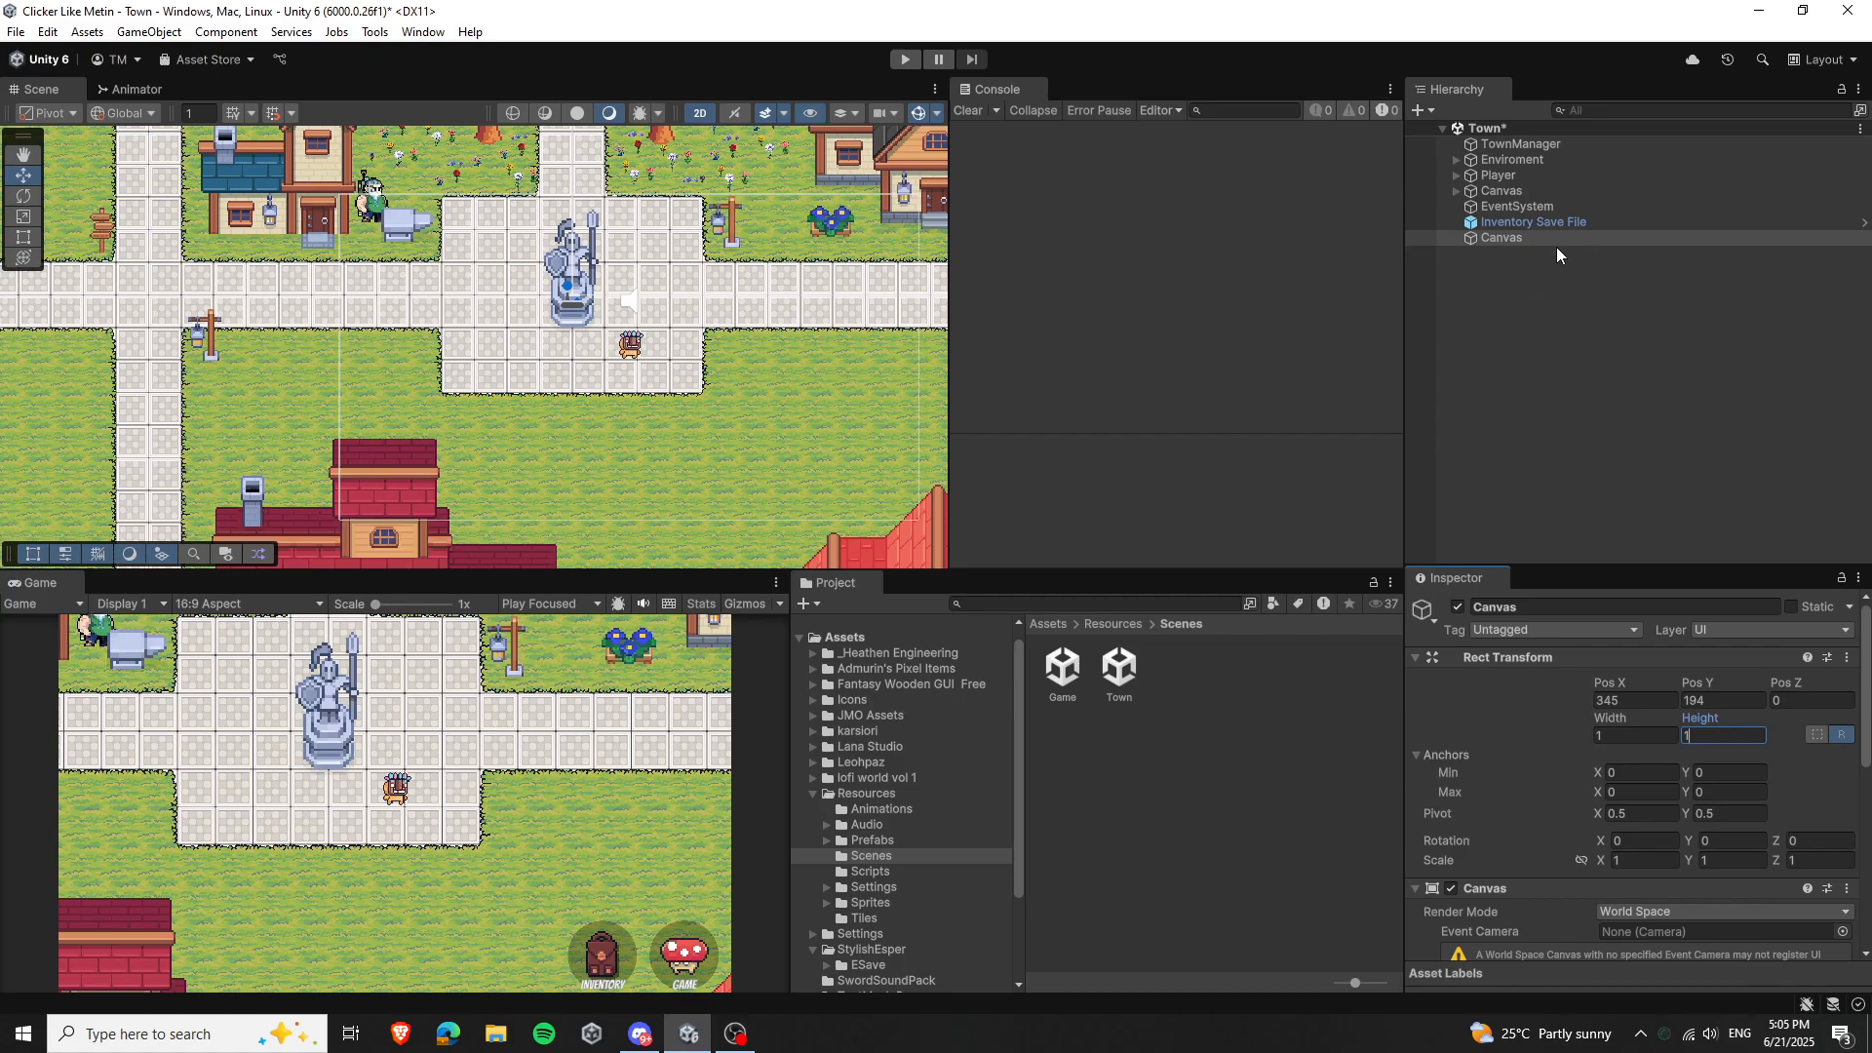
click(1658, 702)
text(0)
key(Tab)
text(0)
Move the World Space Canvas over the Player, at about X 1.81, Y -1.5
drag(555, 283, 614, 339)
scroll(649, 341, up, 4)
scroll(616, 342, up, 2)
scroll(616, 342, up, 1)
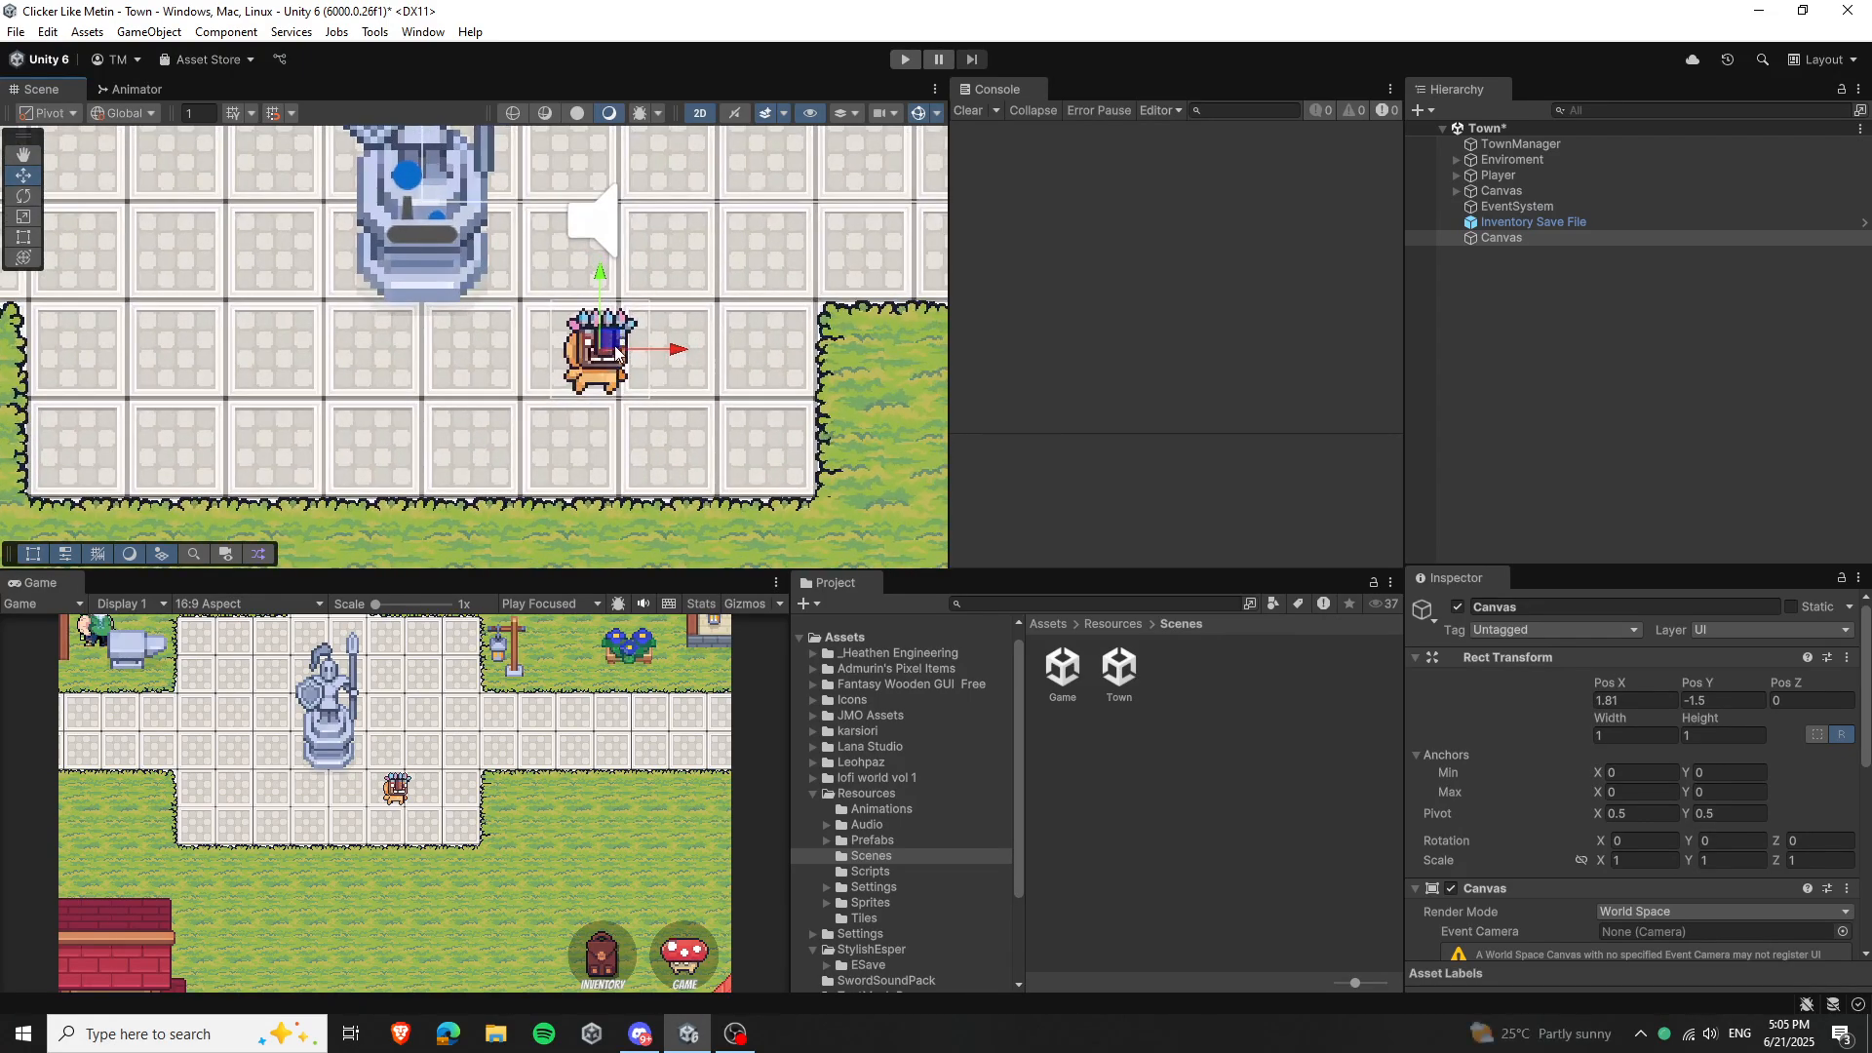
scroll(1448, 809, down, 3)
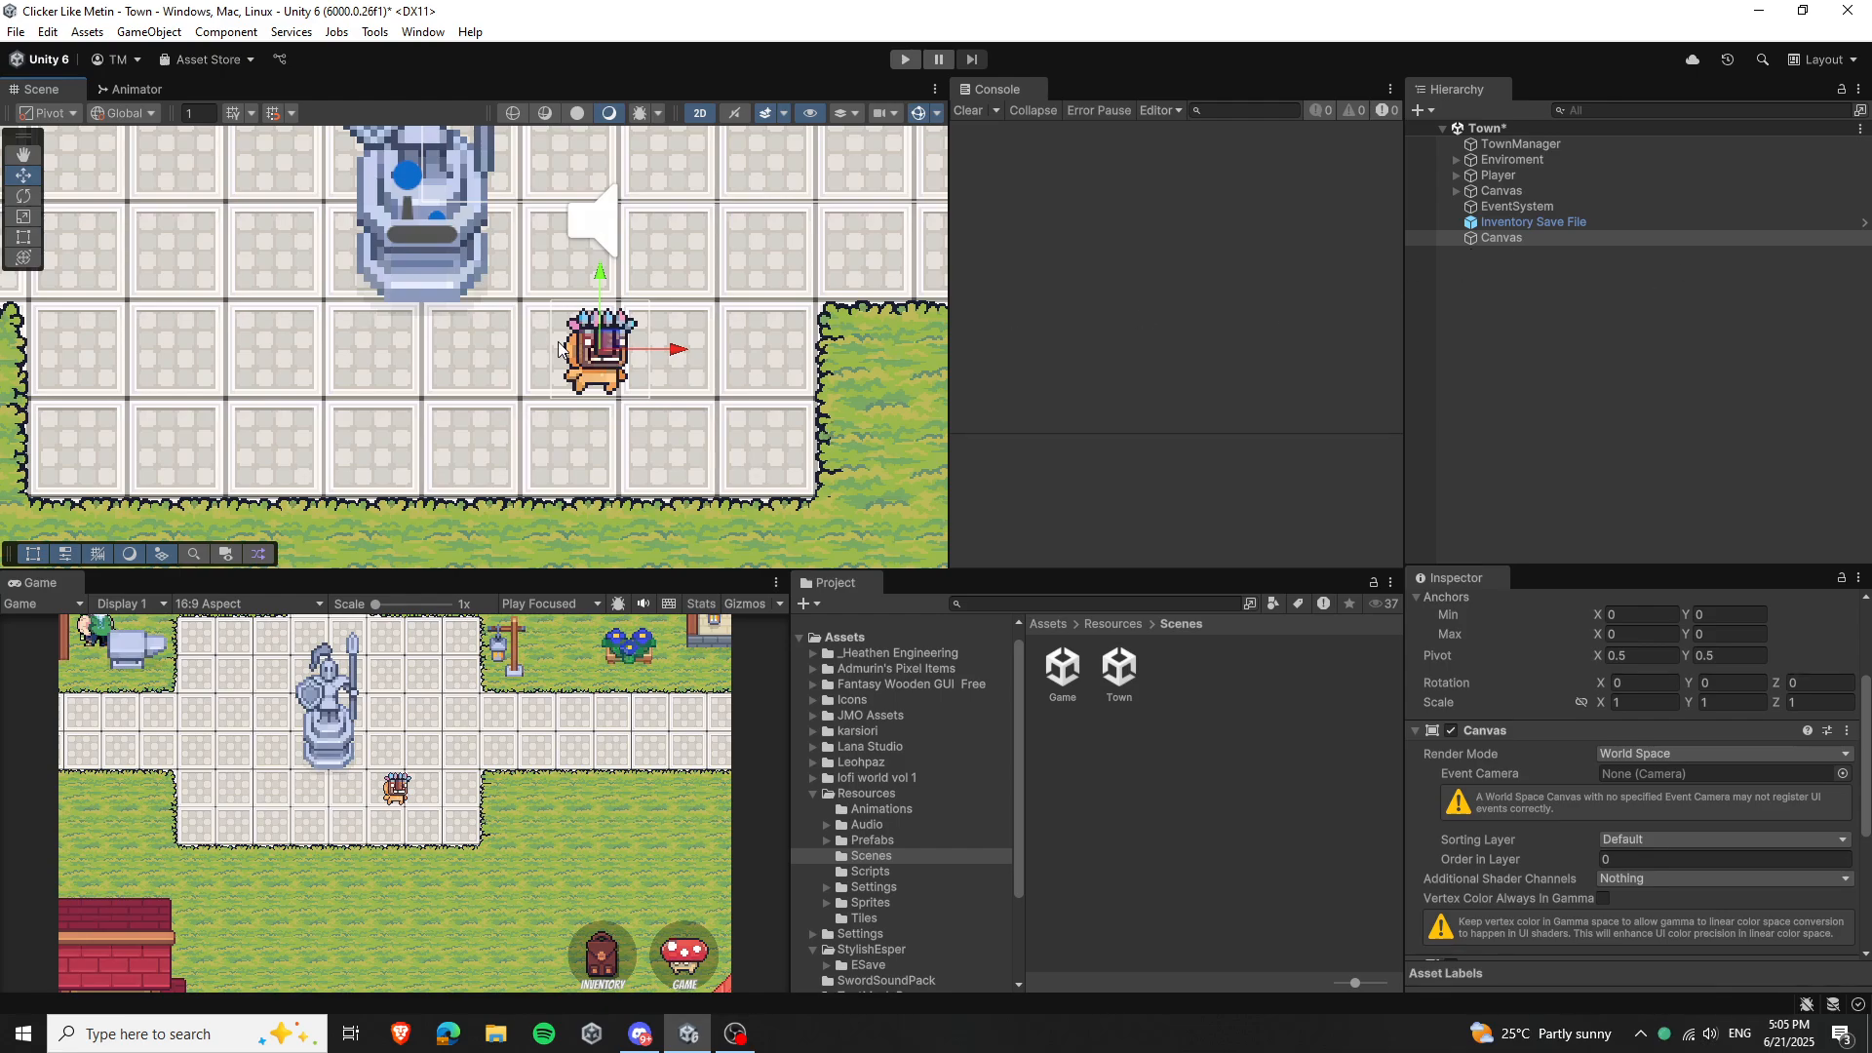
Add a UI Image as a child of the World Space Canvas and set its width and height to 1
right_click(1509, 238)
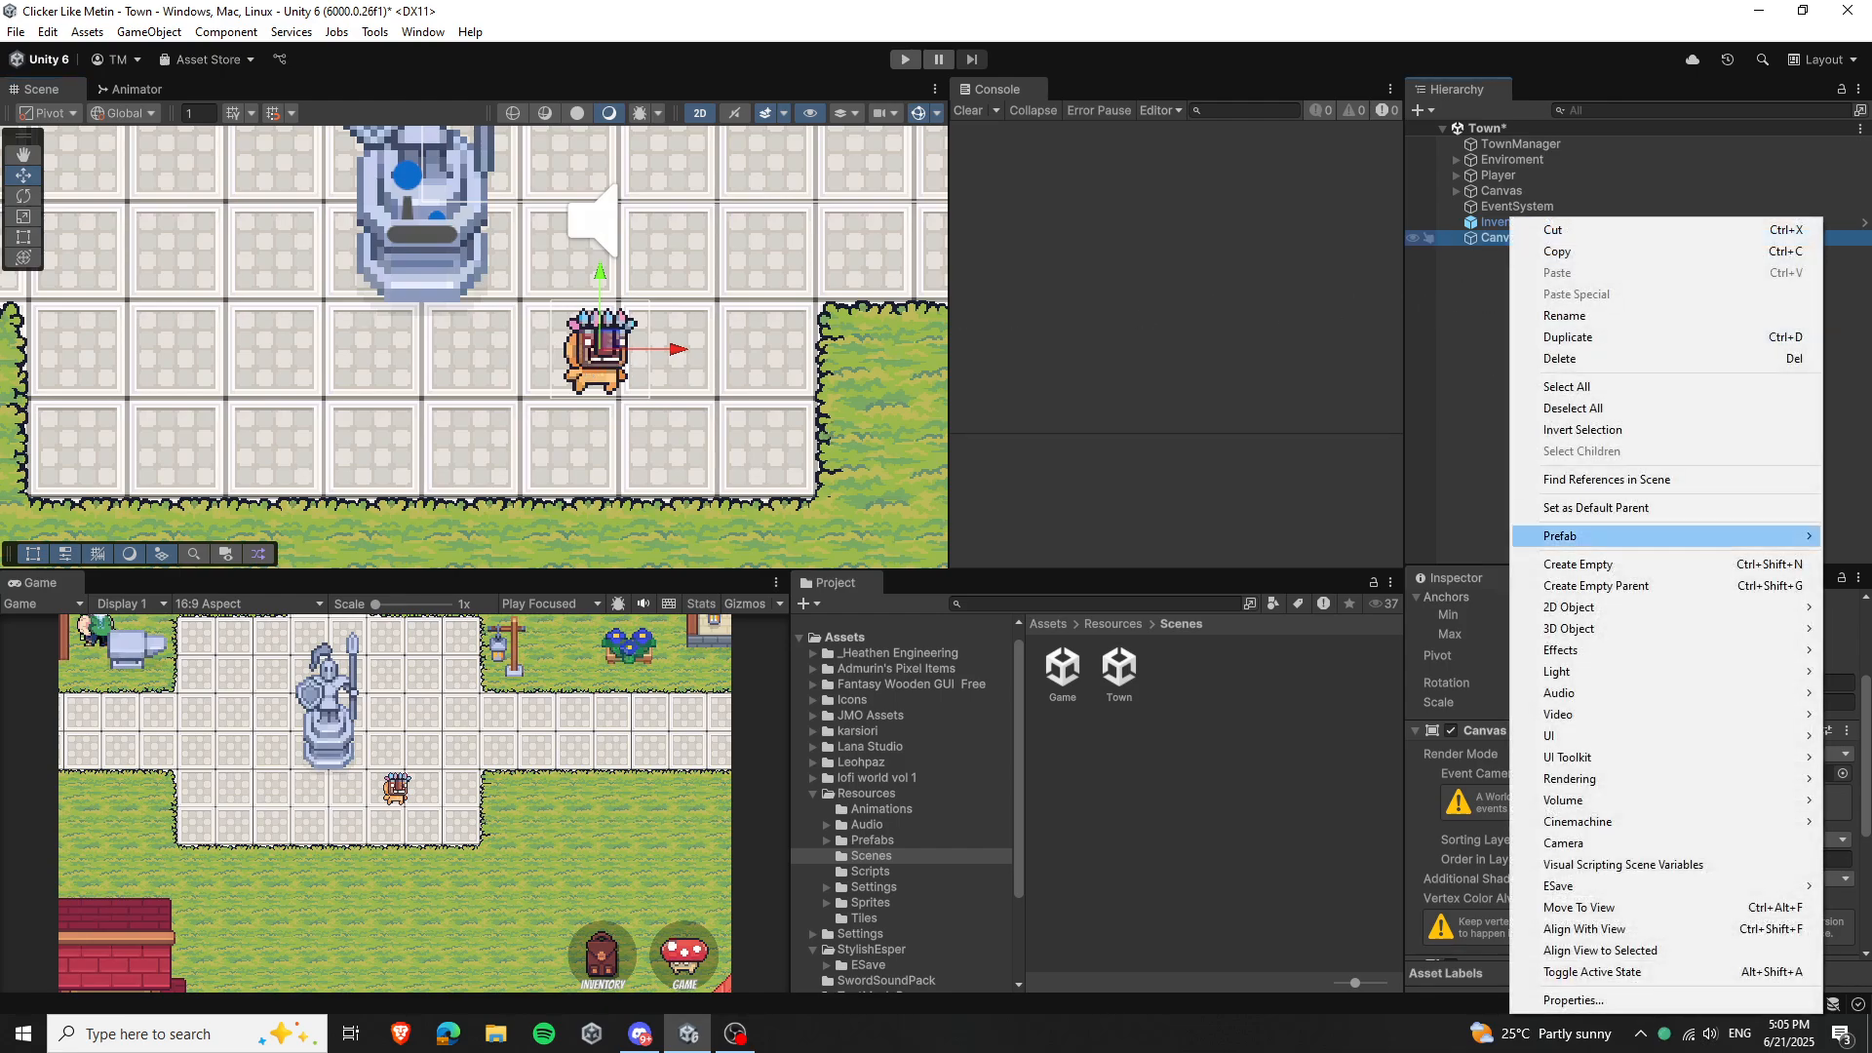
mouse_move(1560, 736)
click(1396, 746)
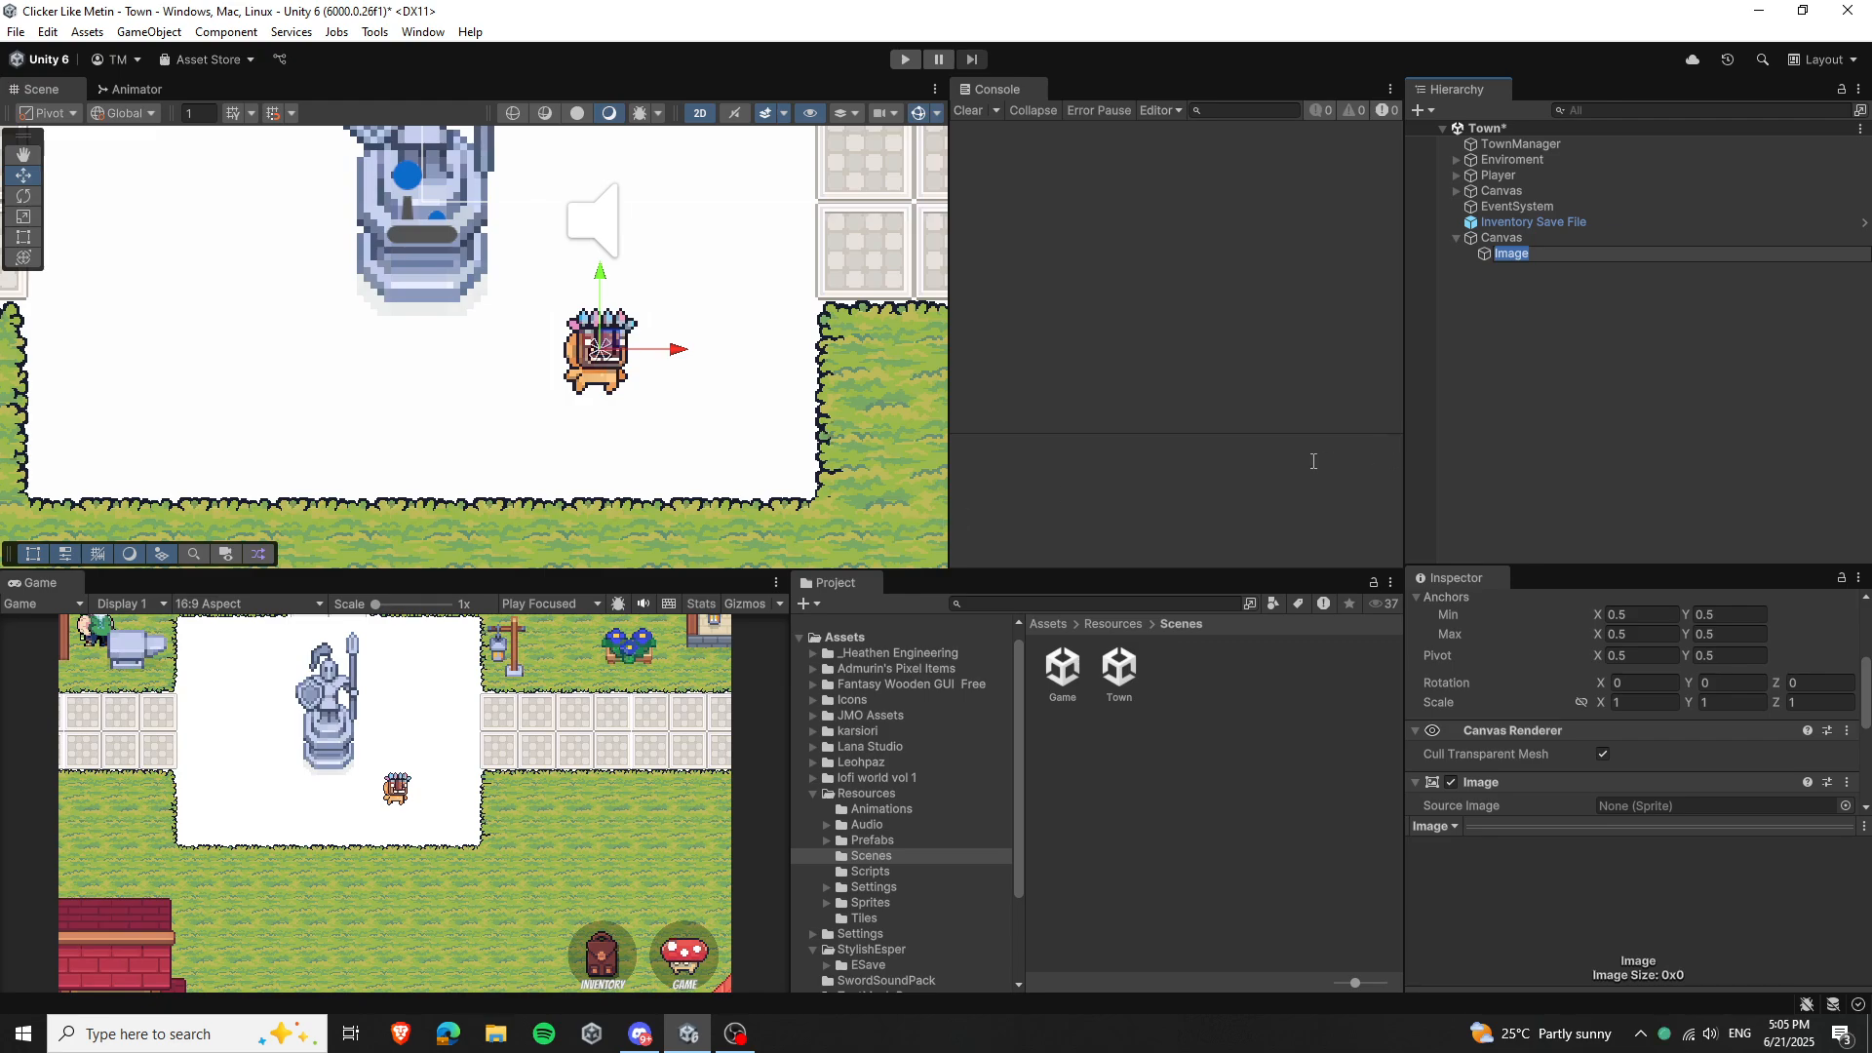
scroll(1568, 676, down, 1)
click(1609, 631)
text(100)
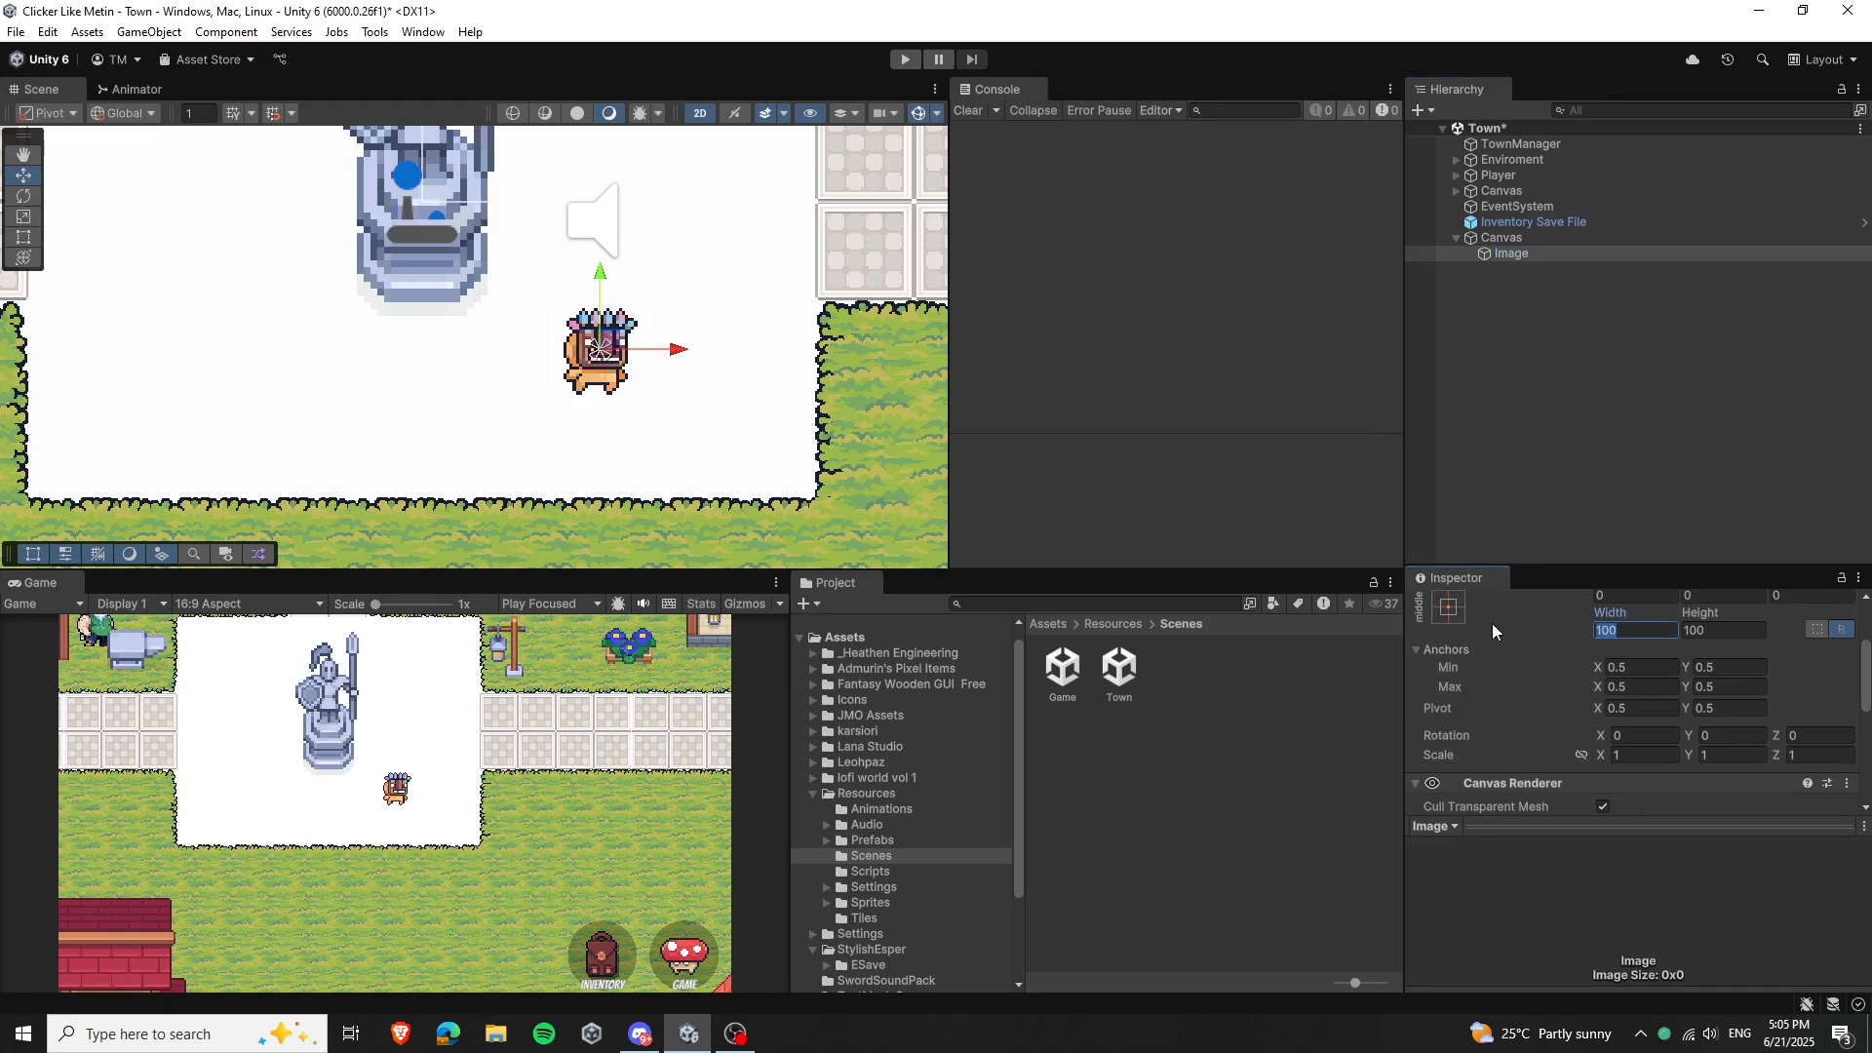
key(Tab)
text(1)
scroll(673, 378, up, 1)
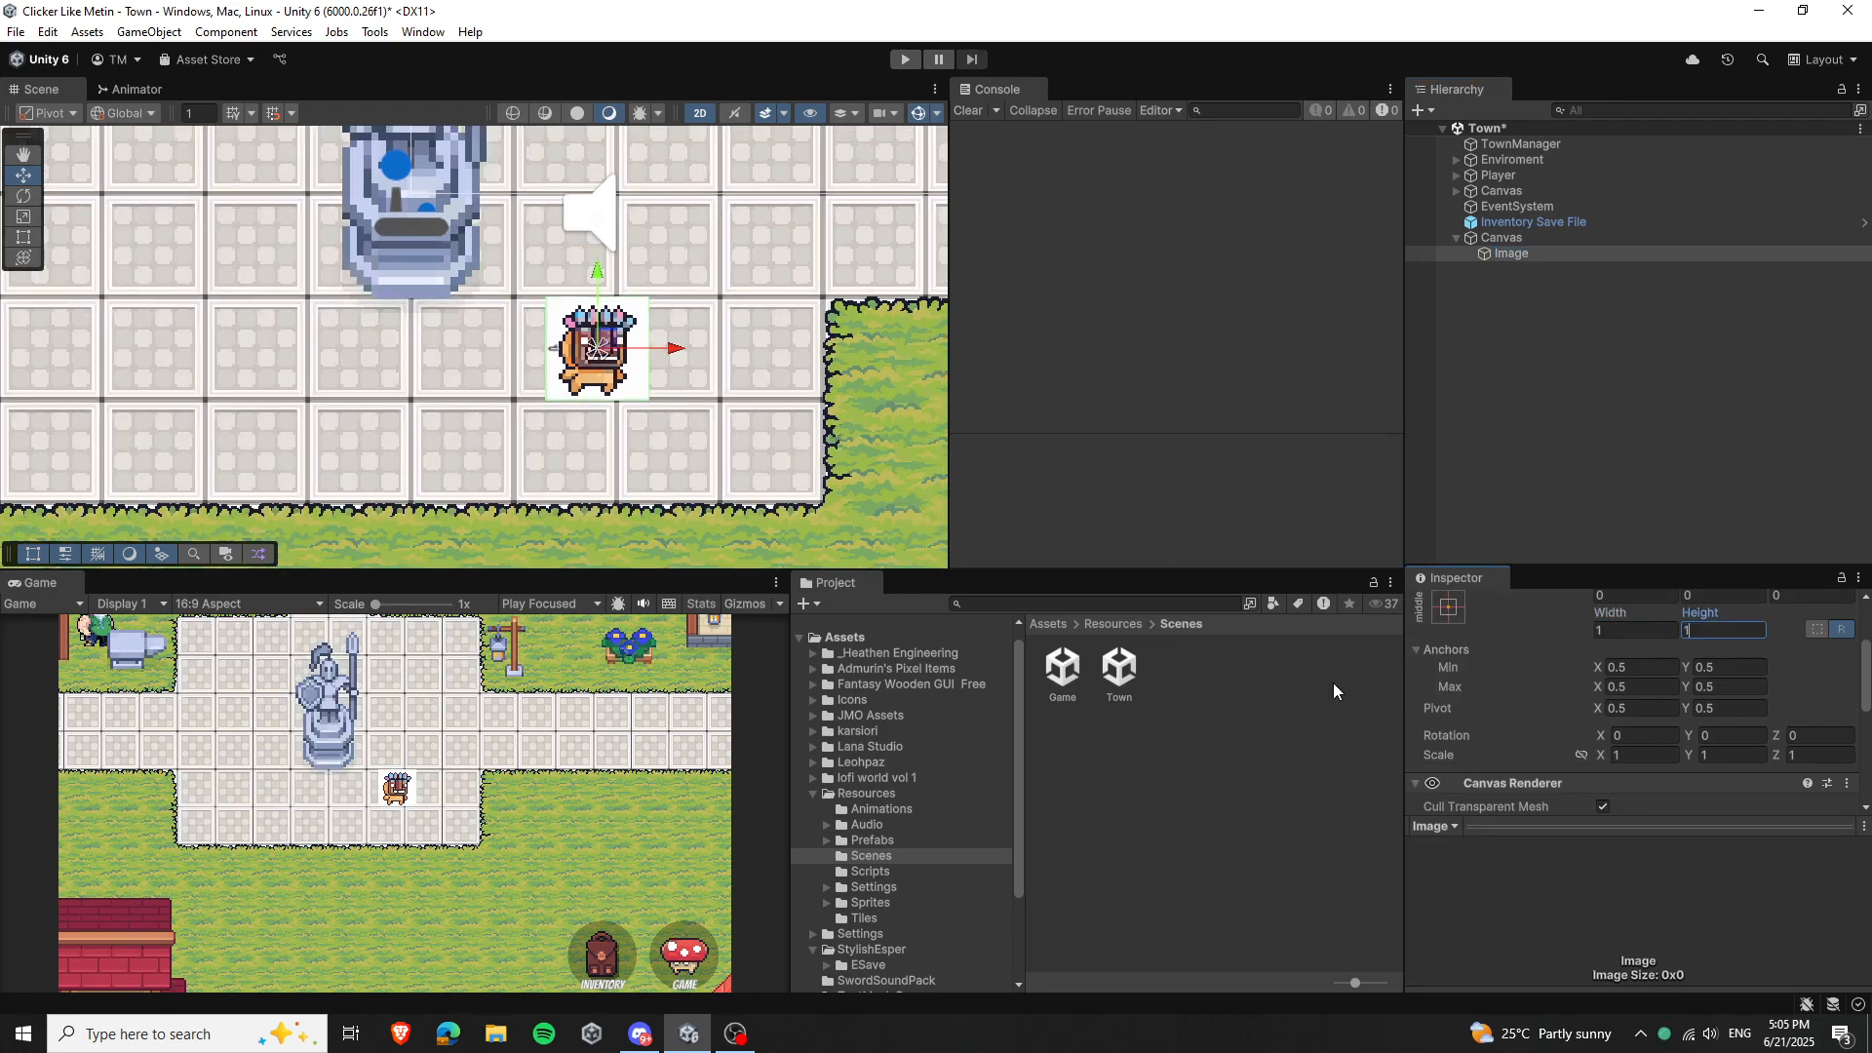
scroll(1502, 681, down, 1)
Set the World Space Canvas's Order in Layer to 5
click(1524, 237)
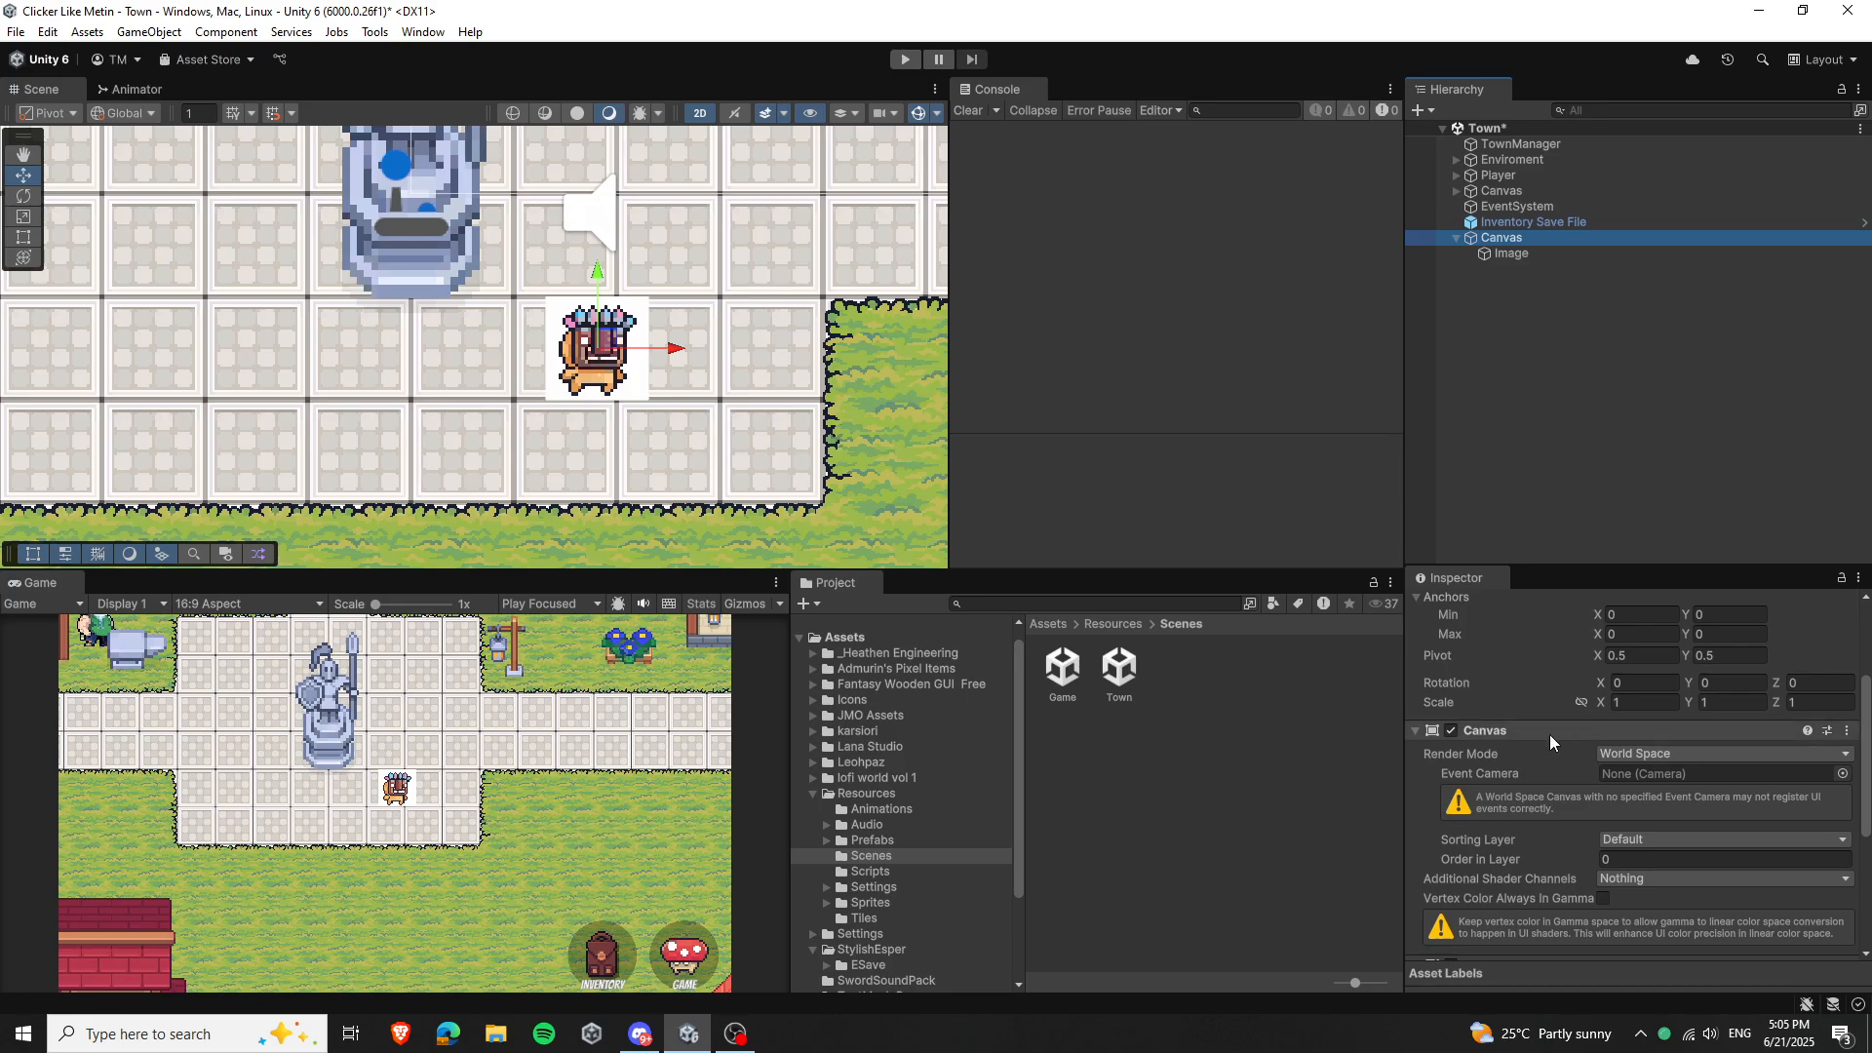
scroll(1580, 770, down, 4)
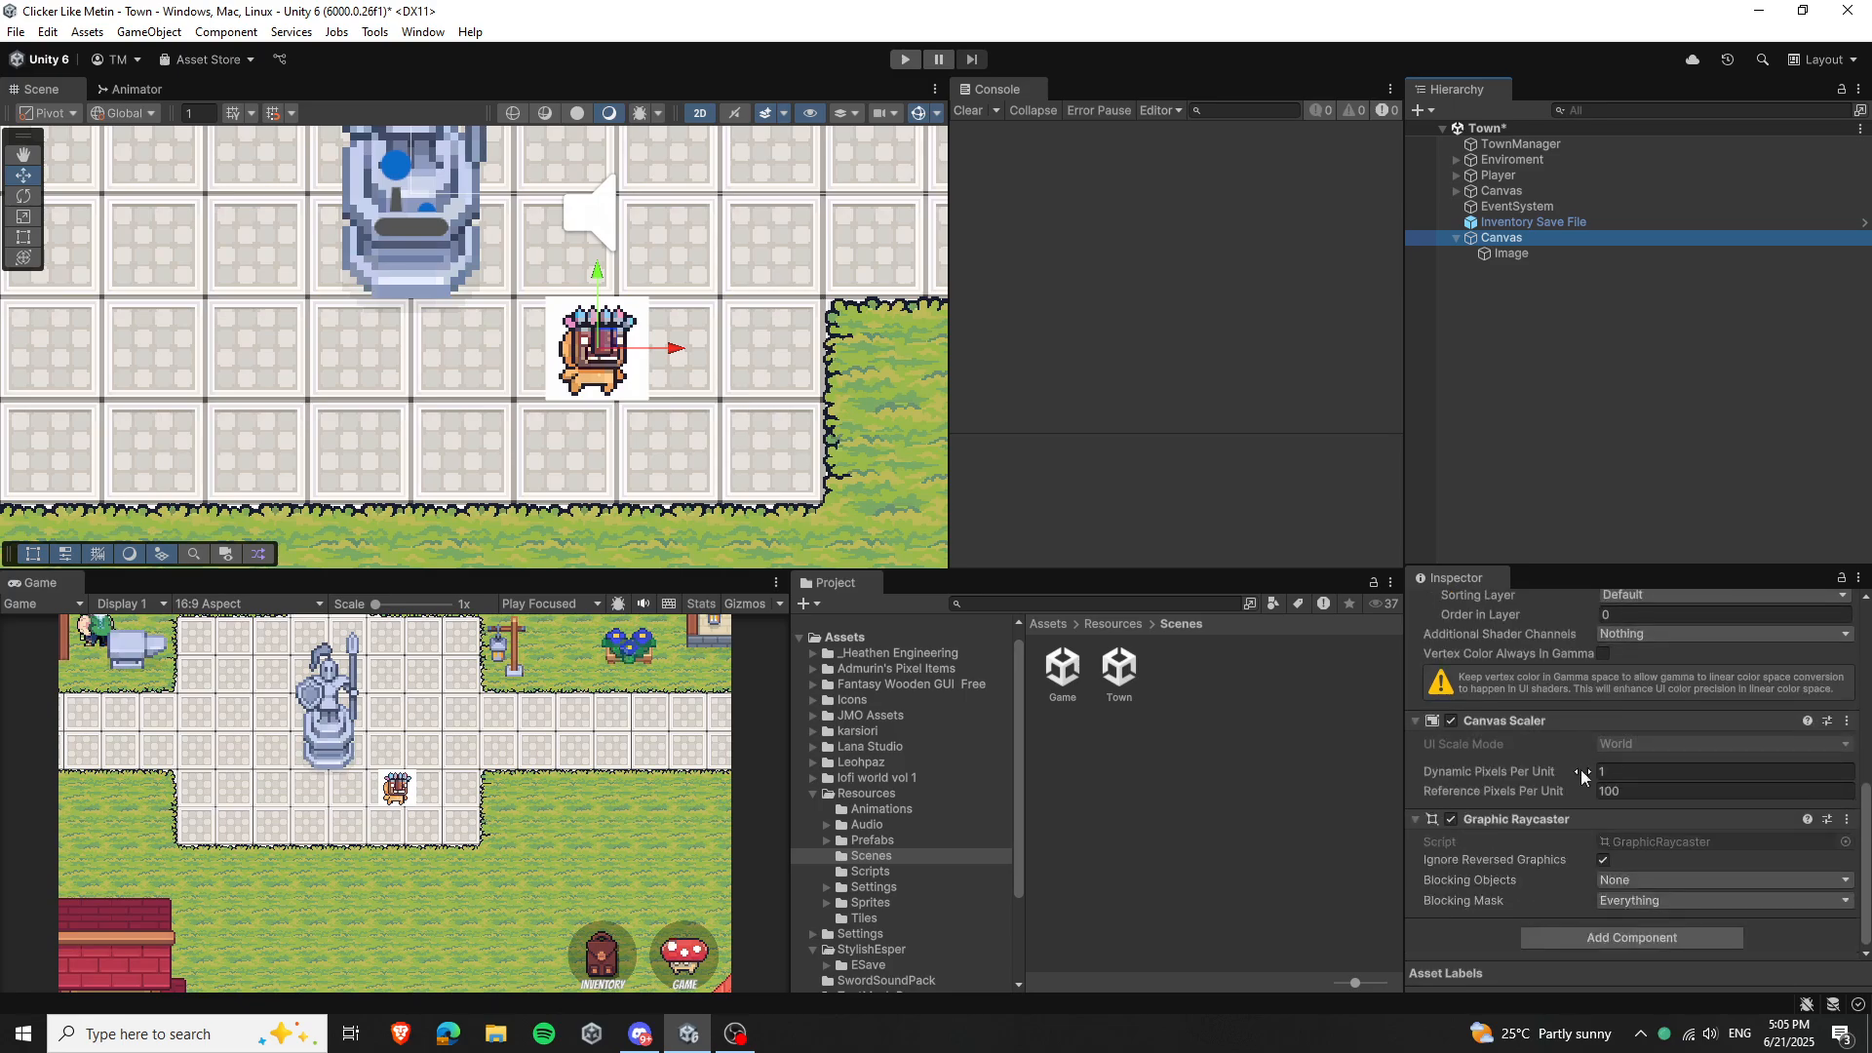
scroll(1584, 773, up, 1)
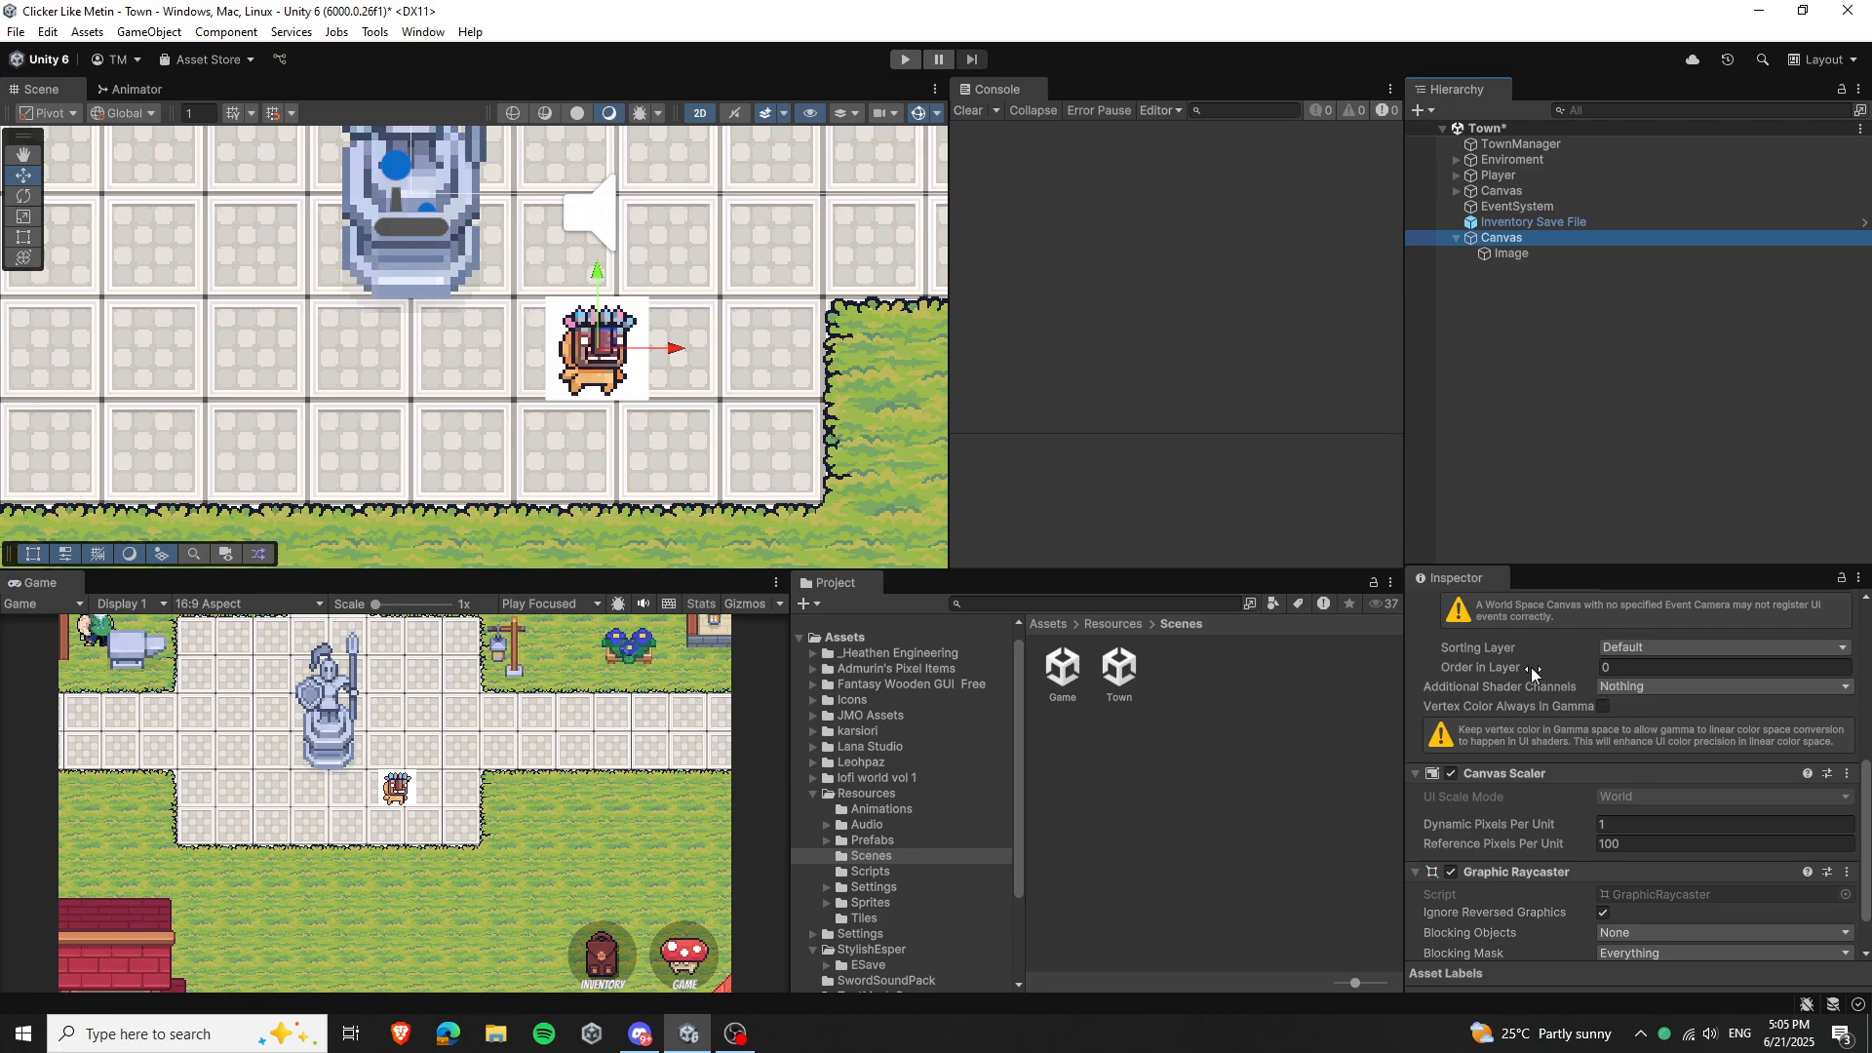
click(1645, 671)
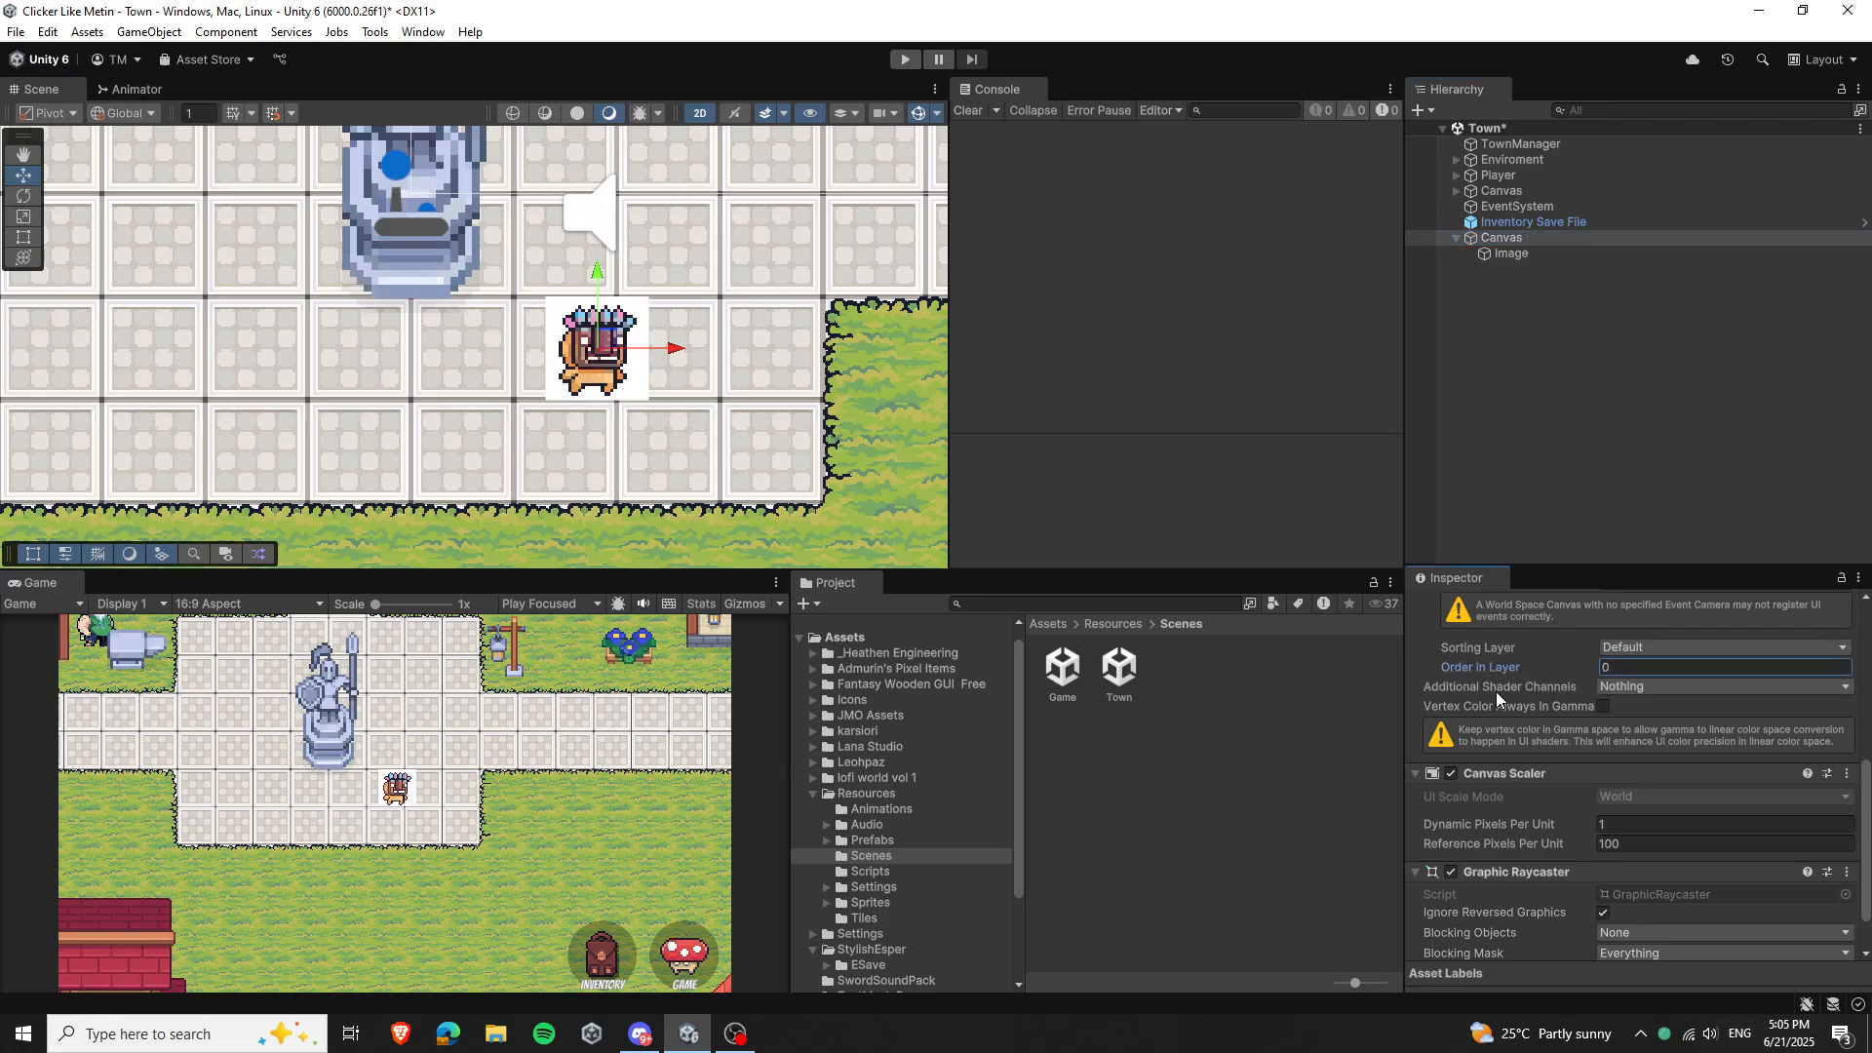
text(1)
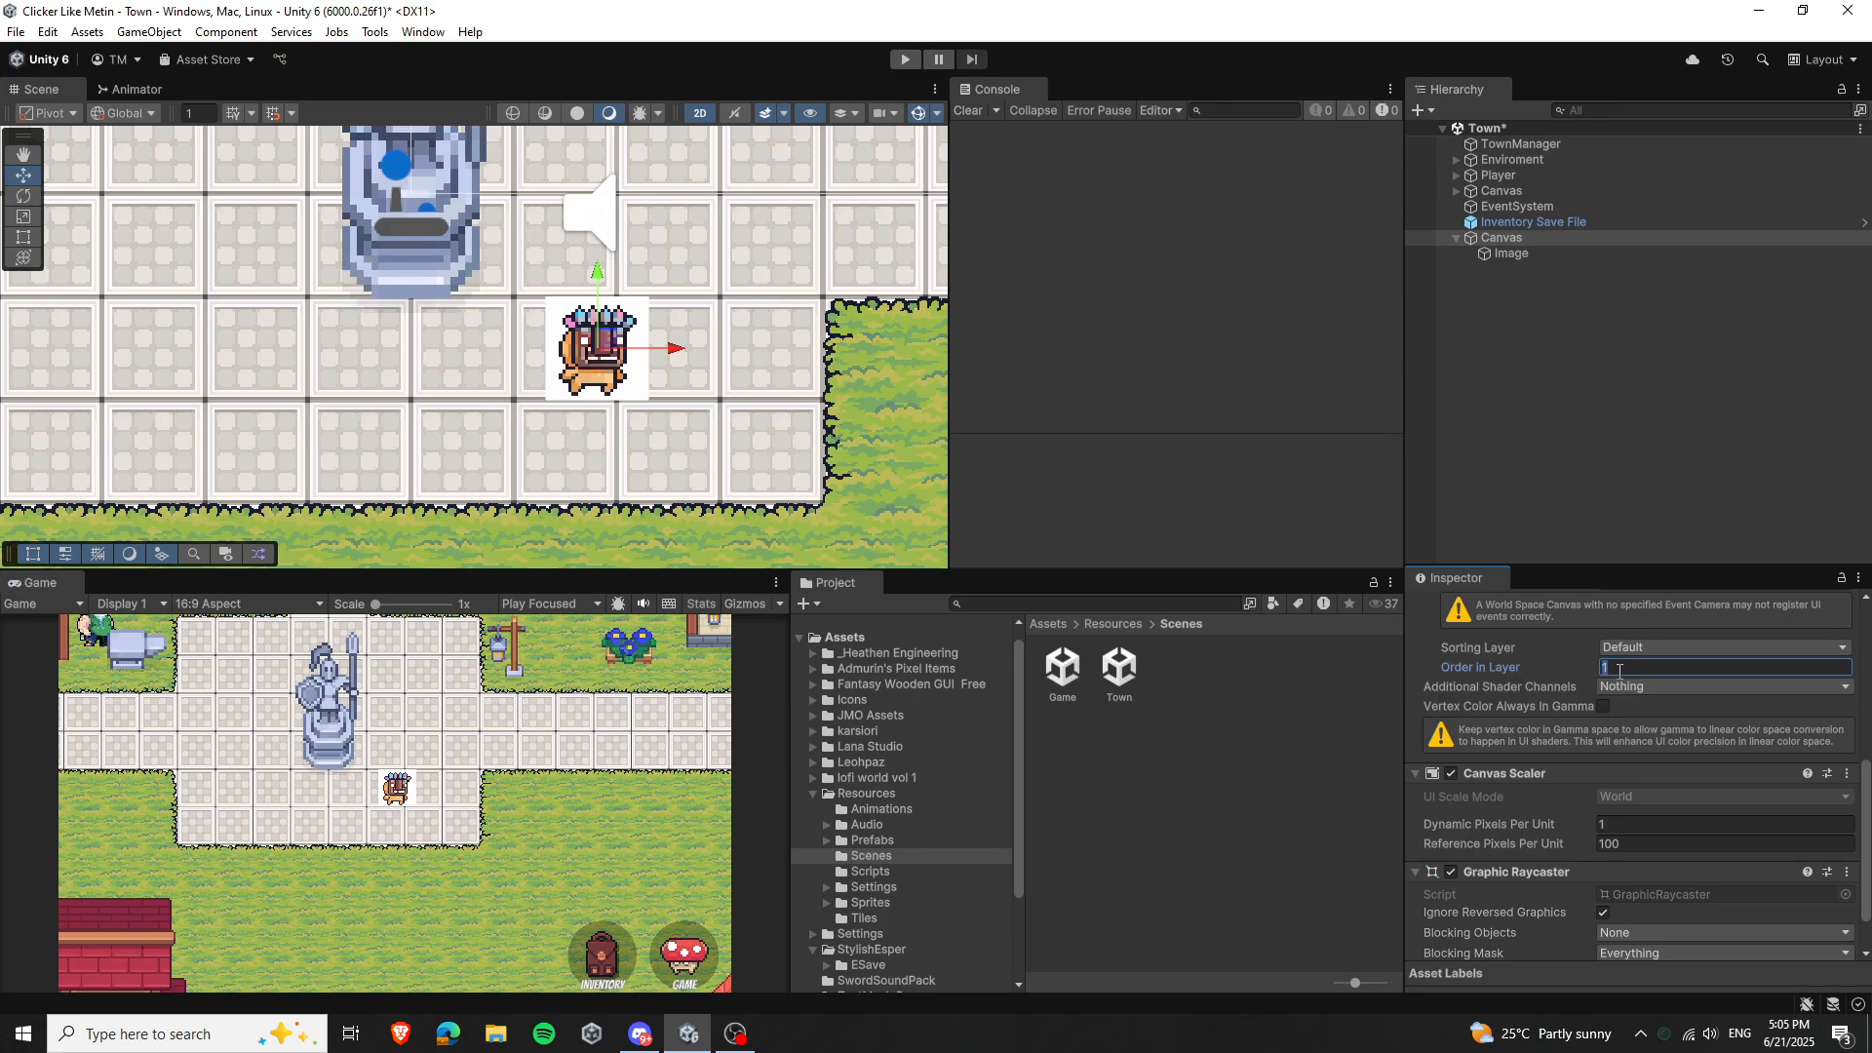
key(BackSpace)
text(5)
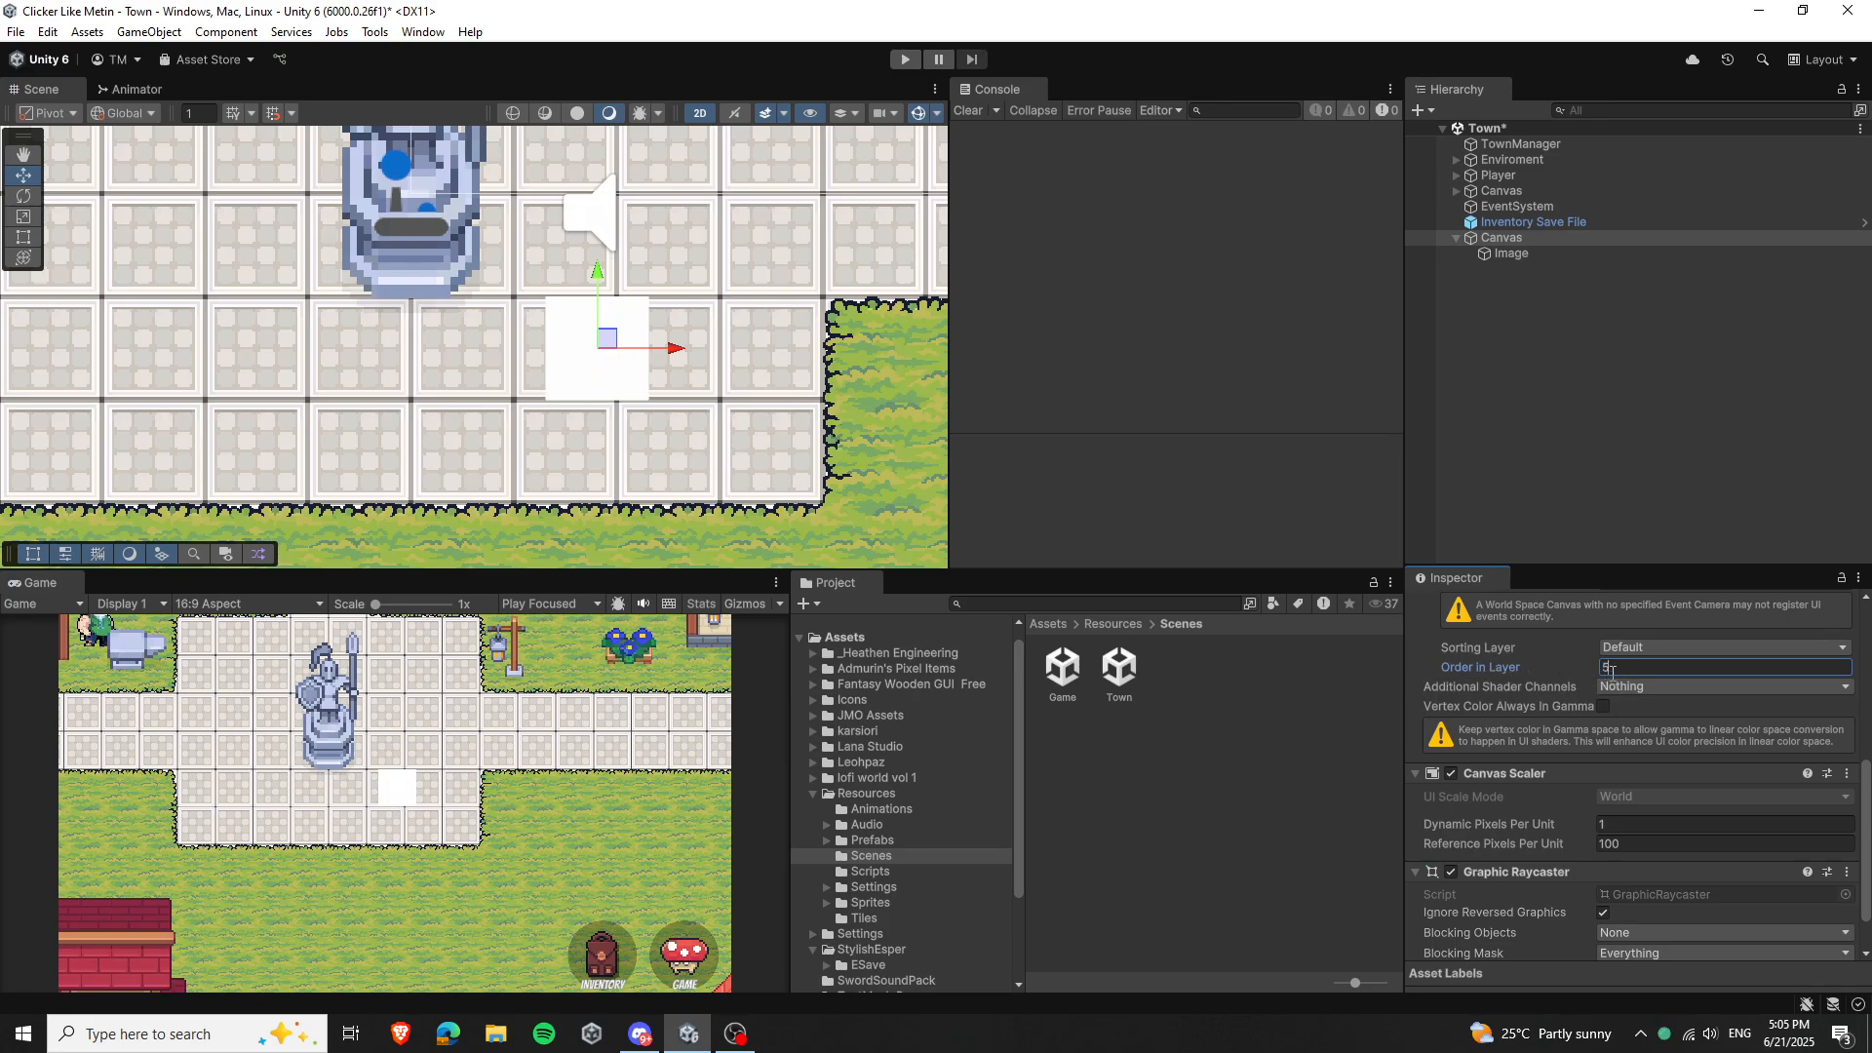
scroll(1605, 682, up, 5)
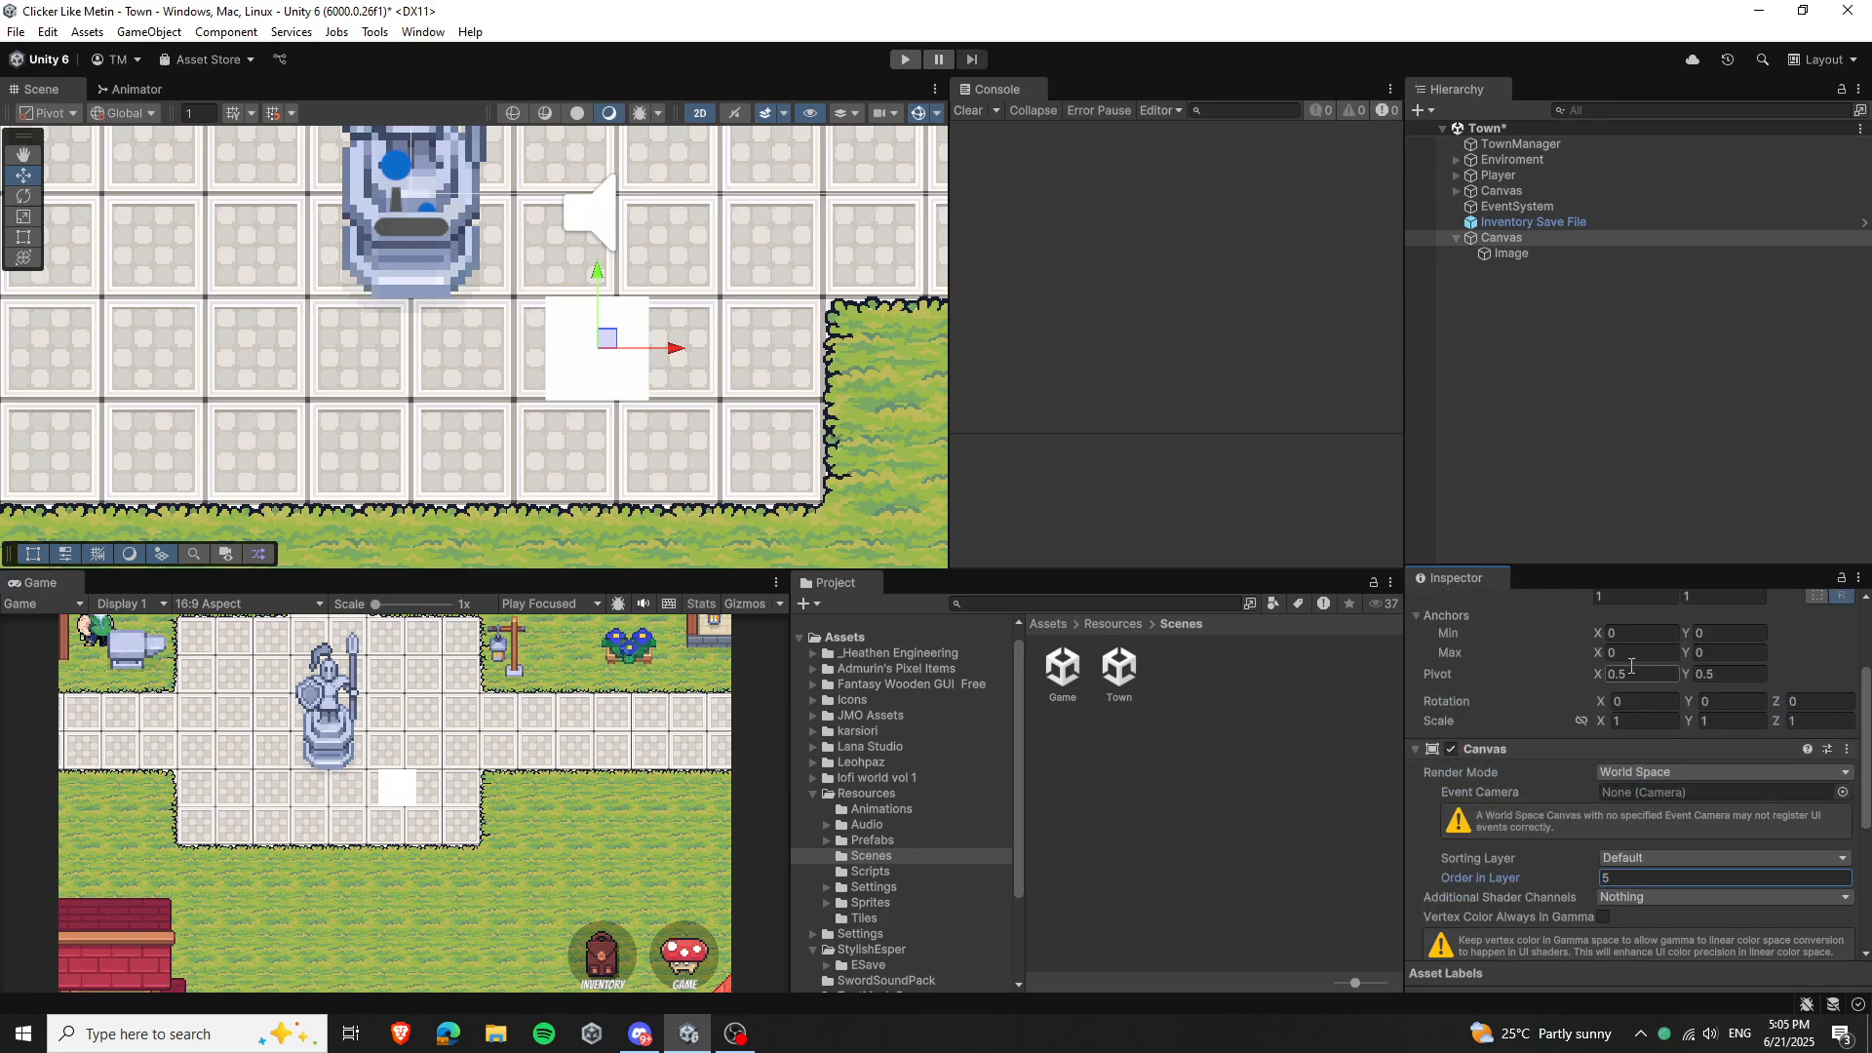
scroll(1605, 663, down, 3)
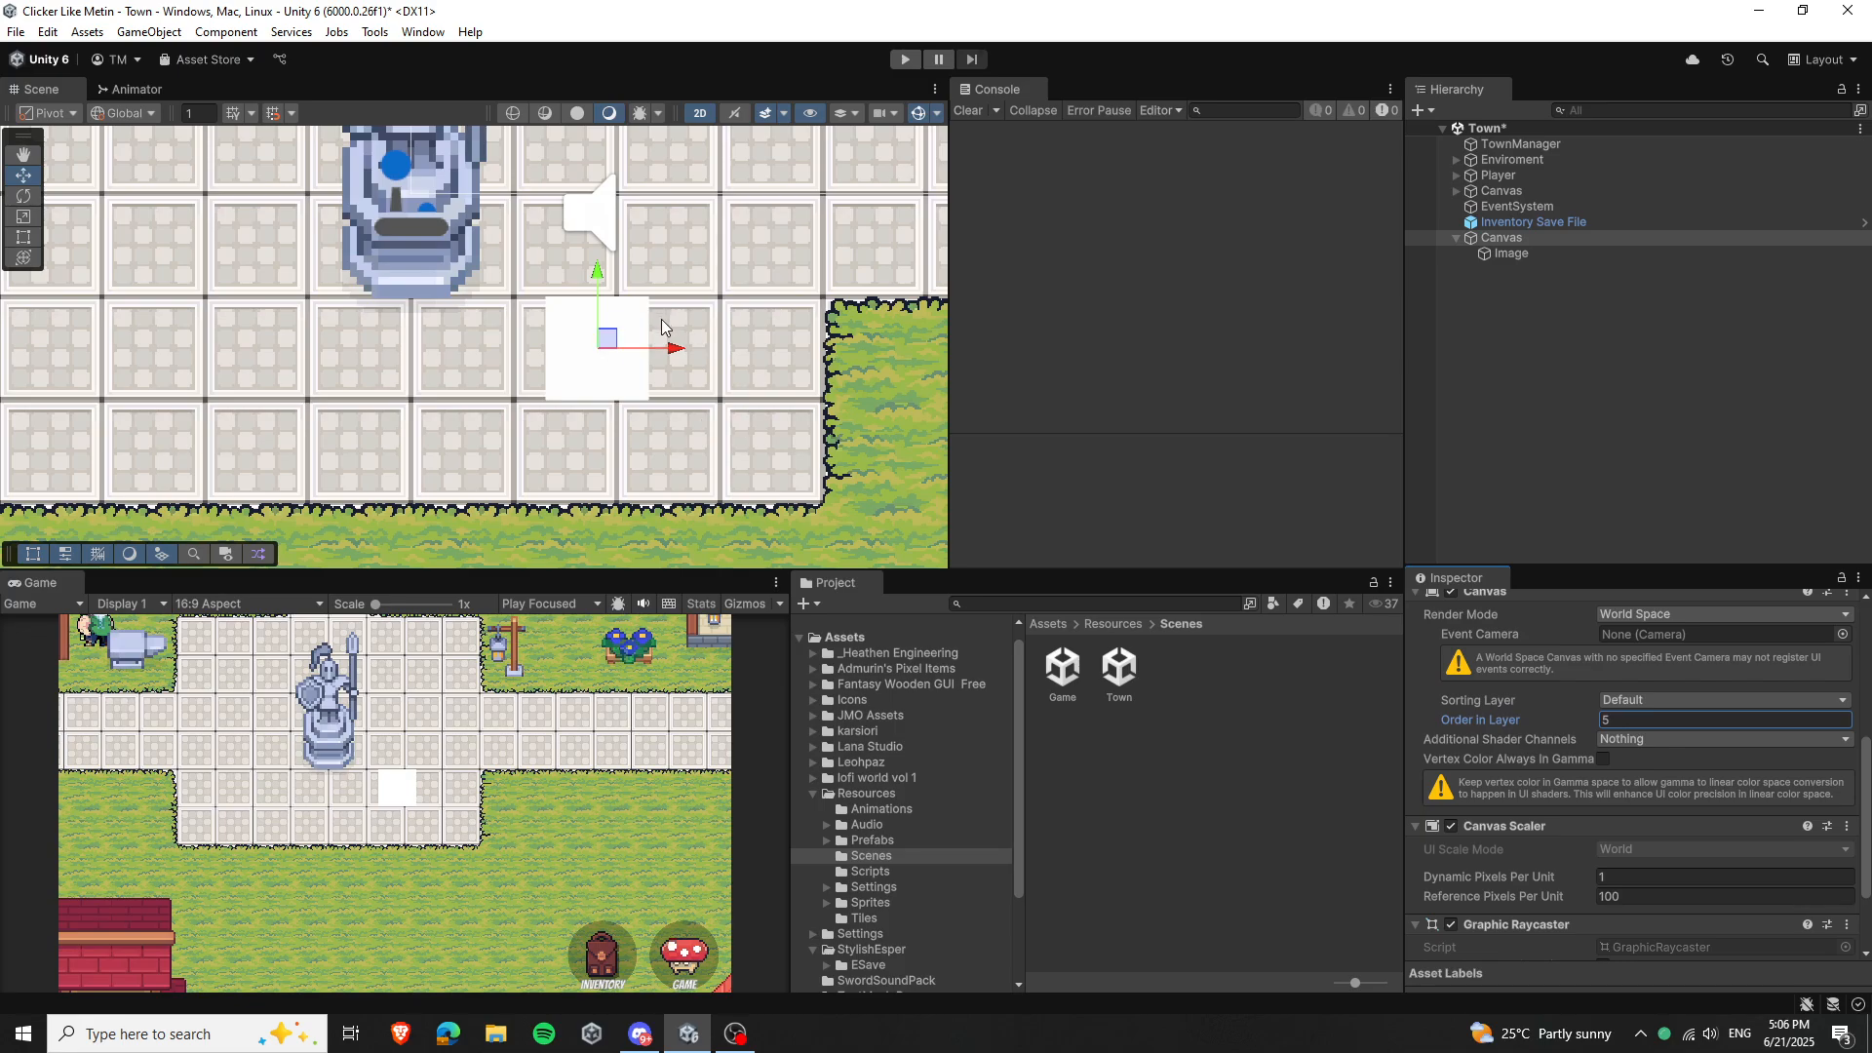
scroll(1599, 747, up, 5)
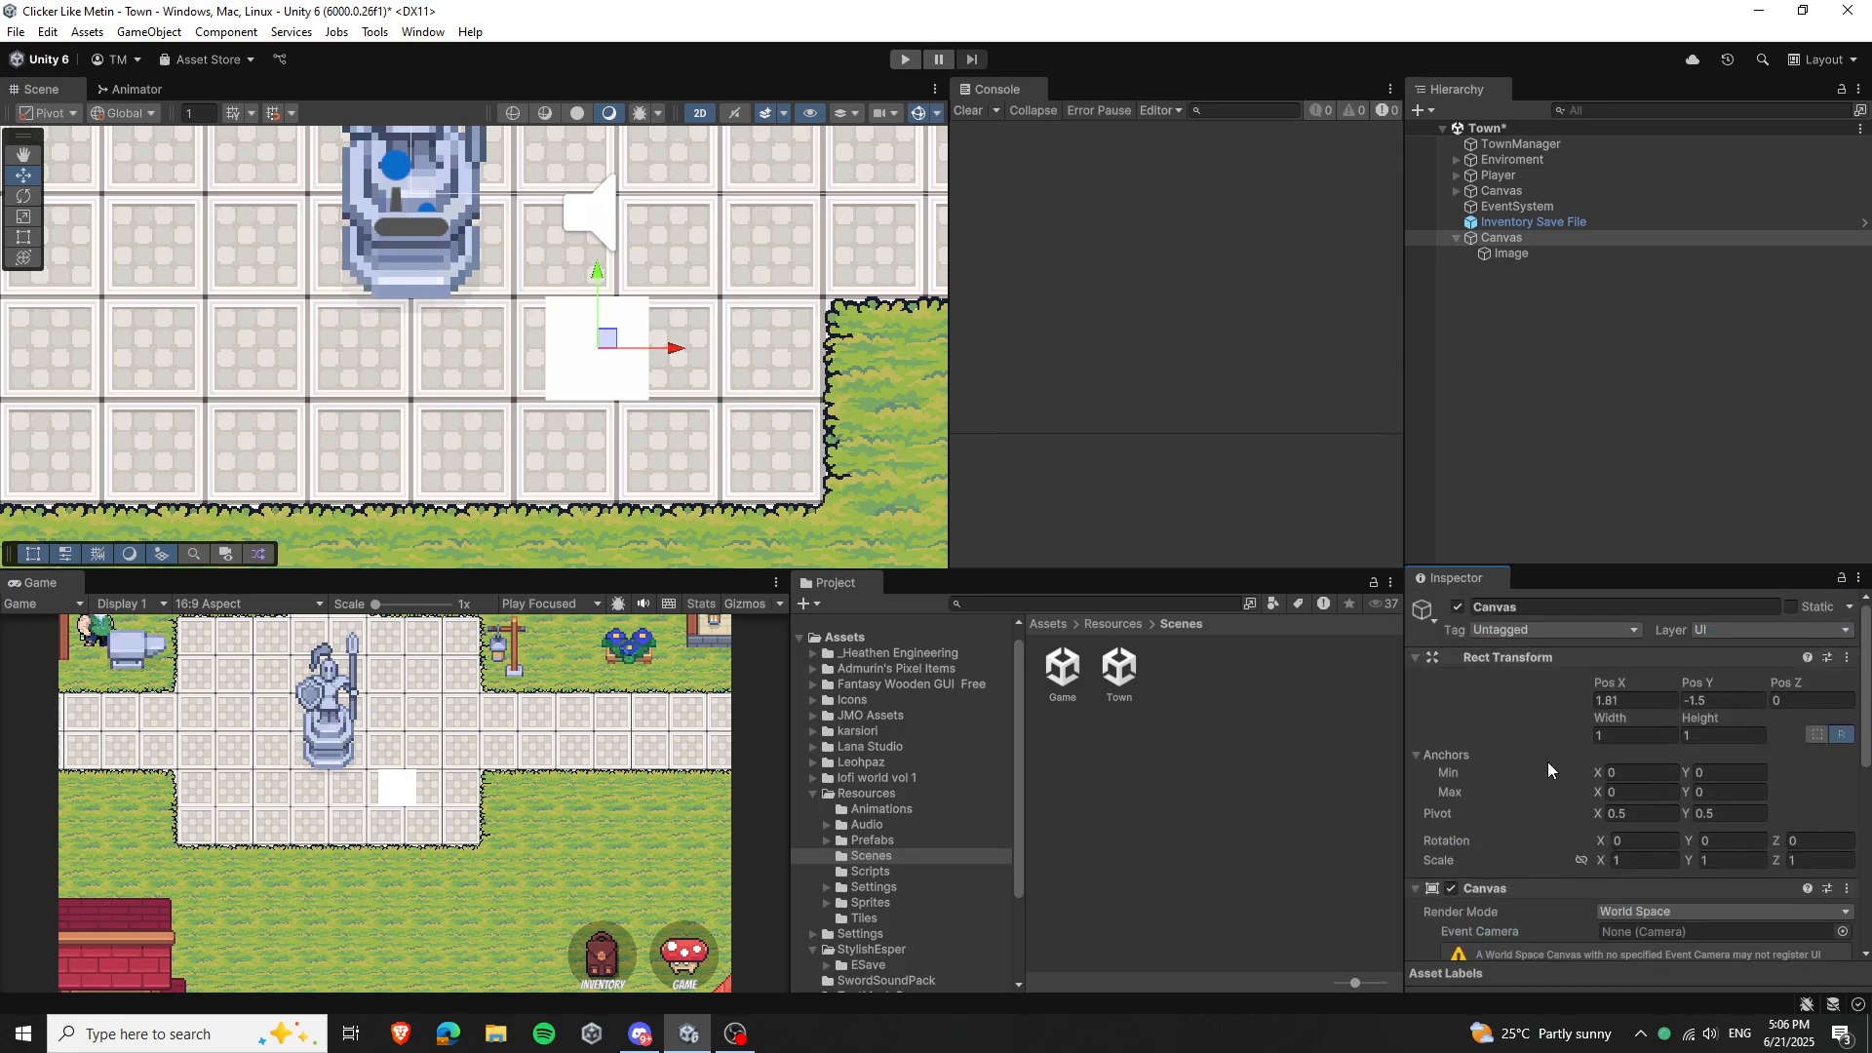
scroll(1719, 694, down, 8)
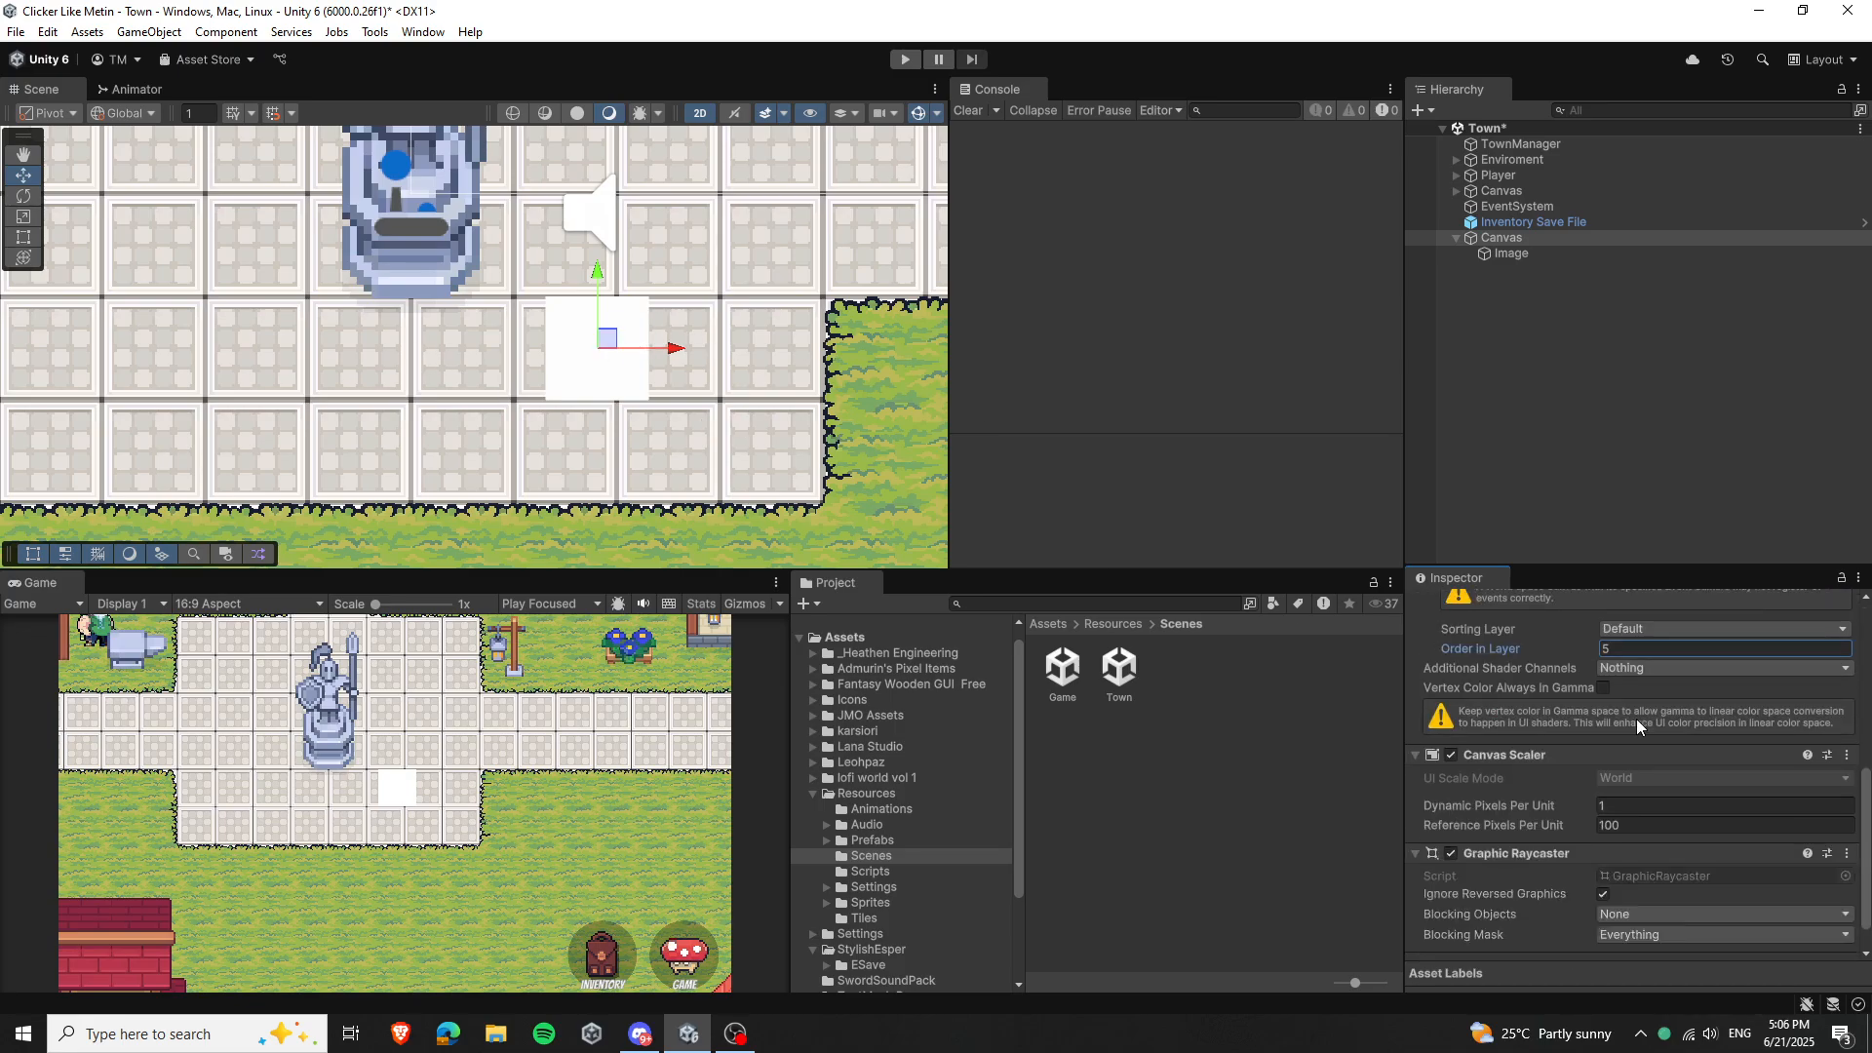
scroll(1586, 746, up, 5)
scroll(1575, 747, up, 5)
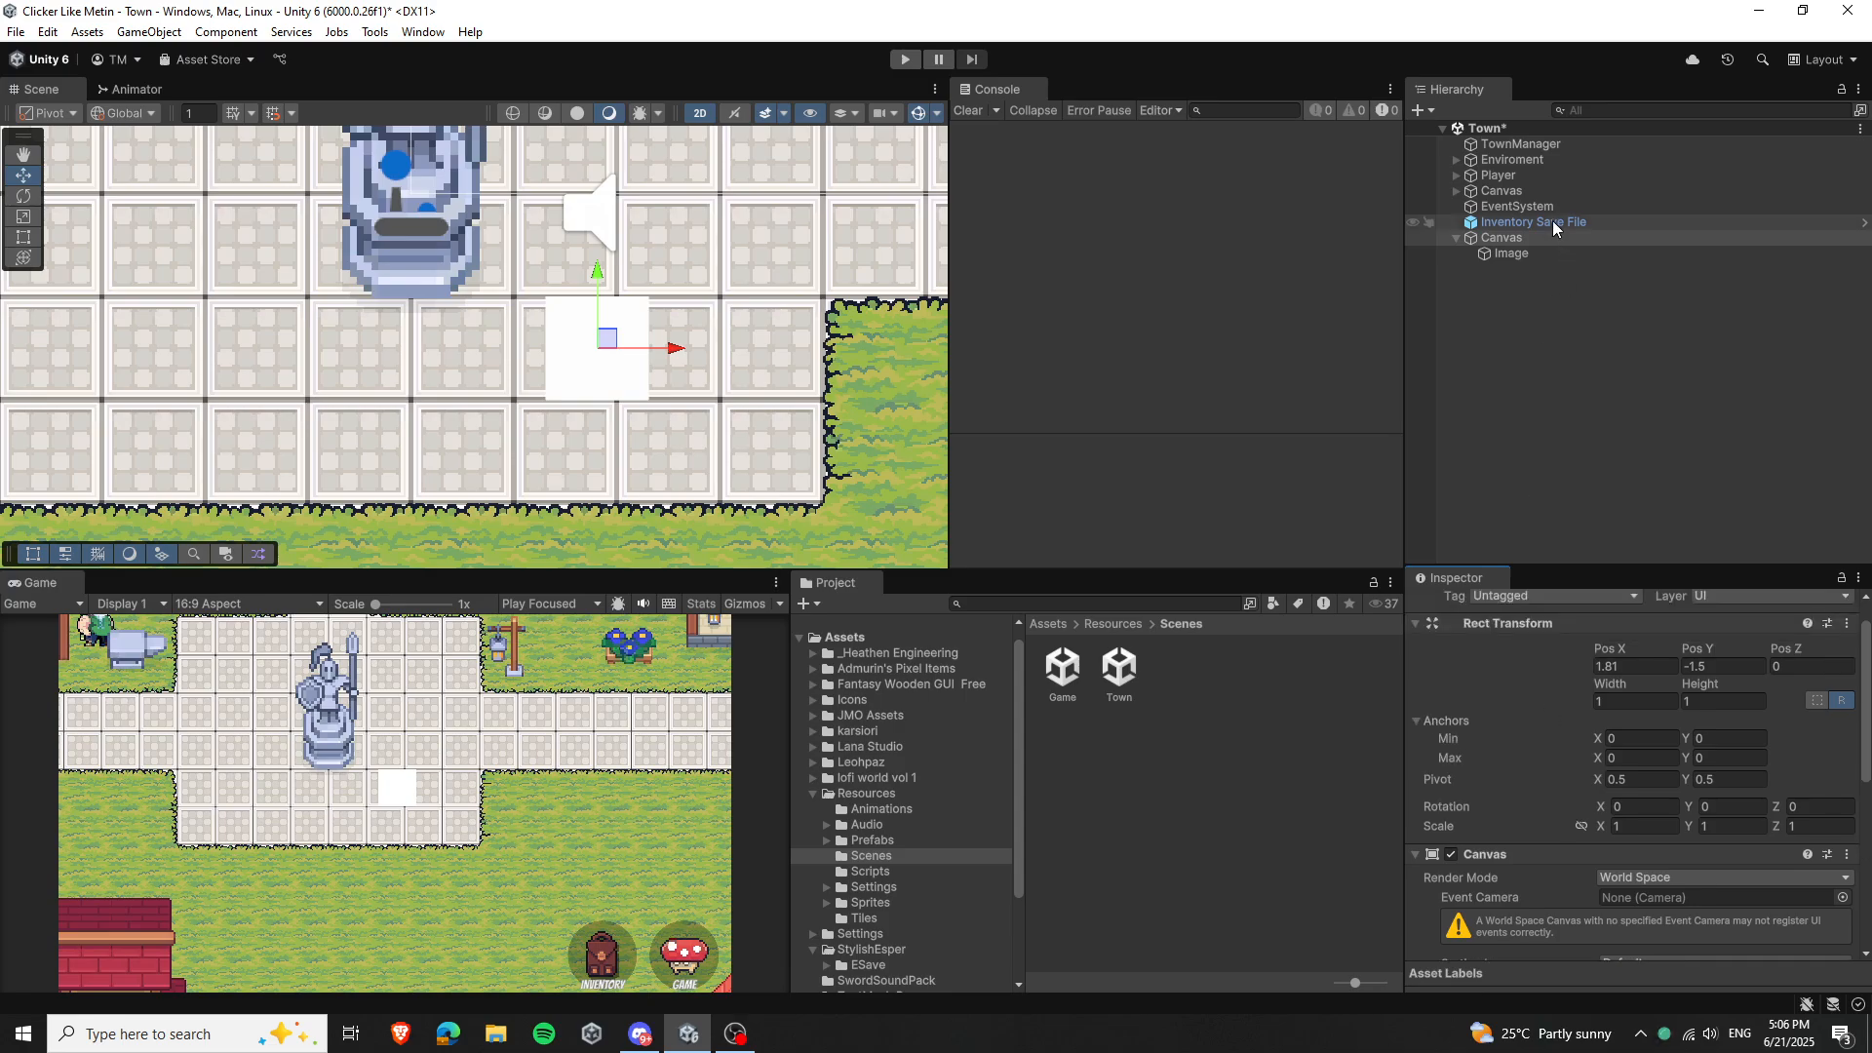
Make the Image under the World Space Canvas fully transparent by reducing its color's alpha to the minimum
click(1532, 251)
scroll(1599, 712, down, 5)
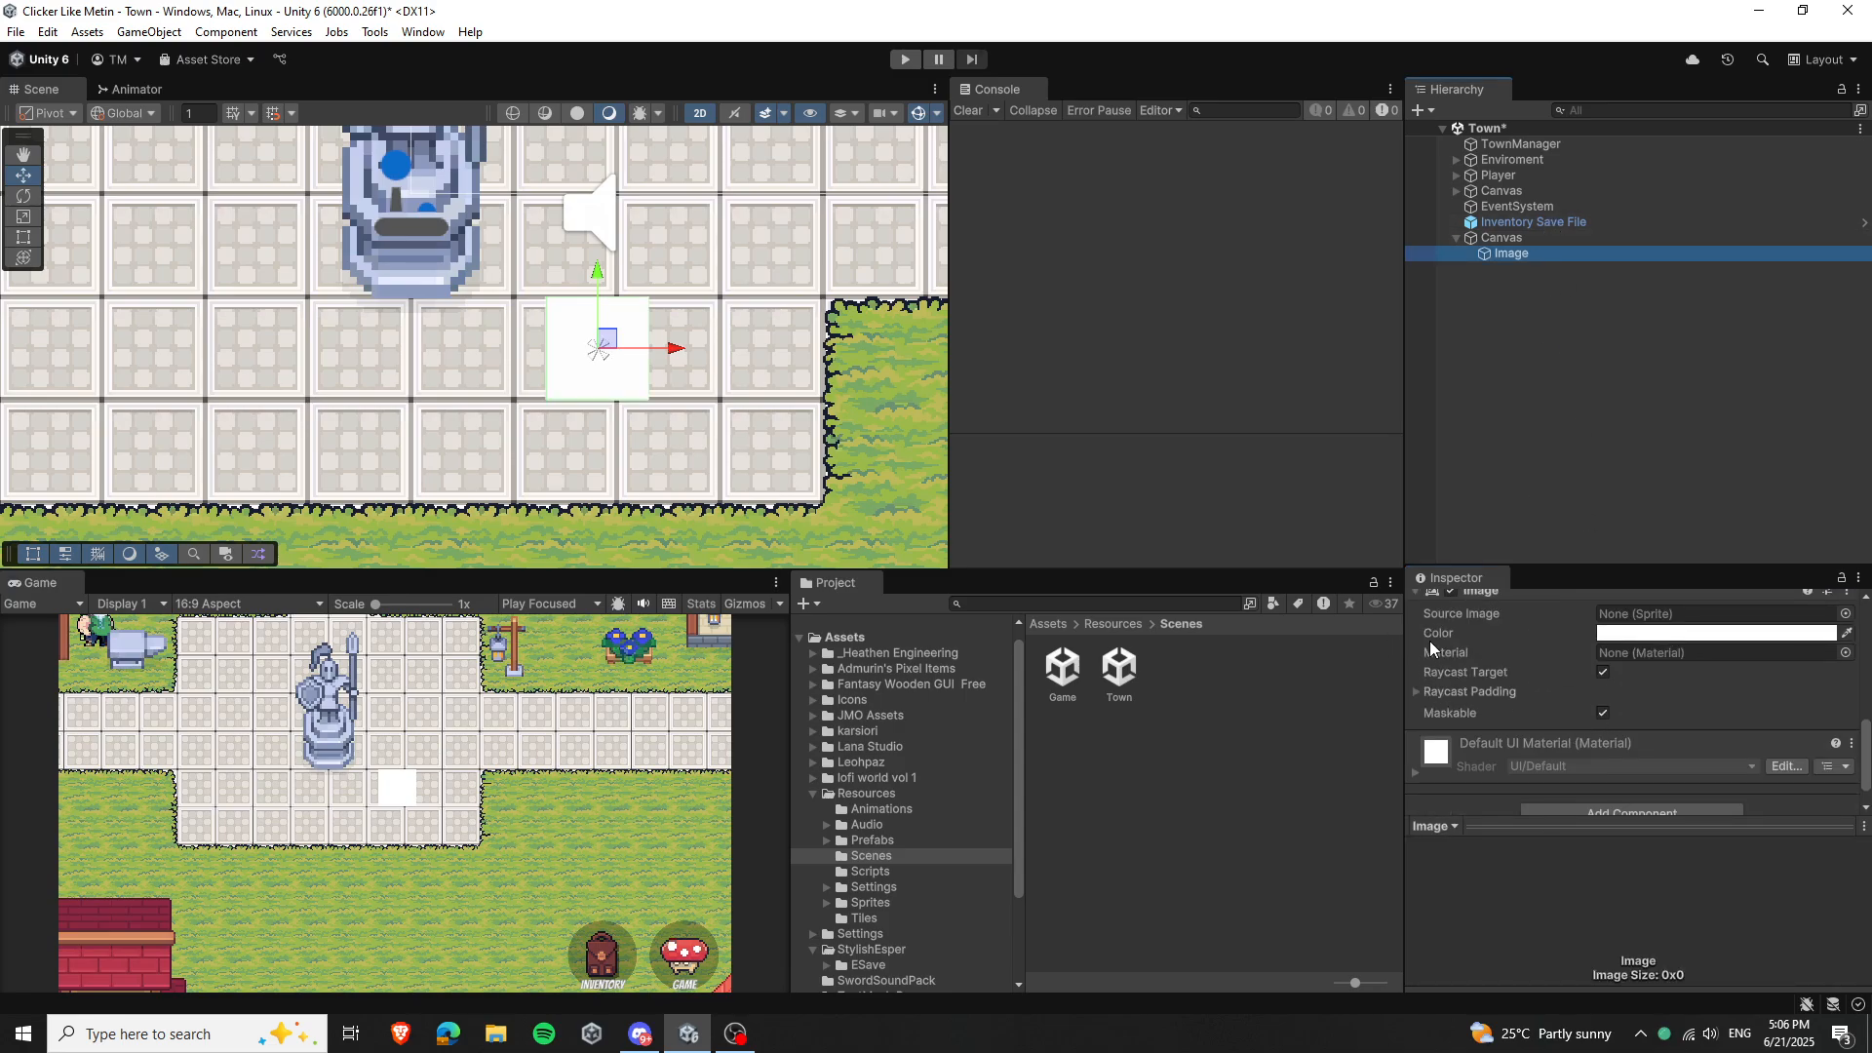
click(1667, 633)
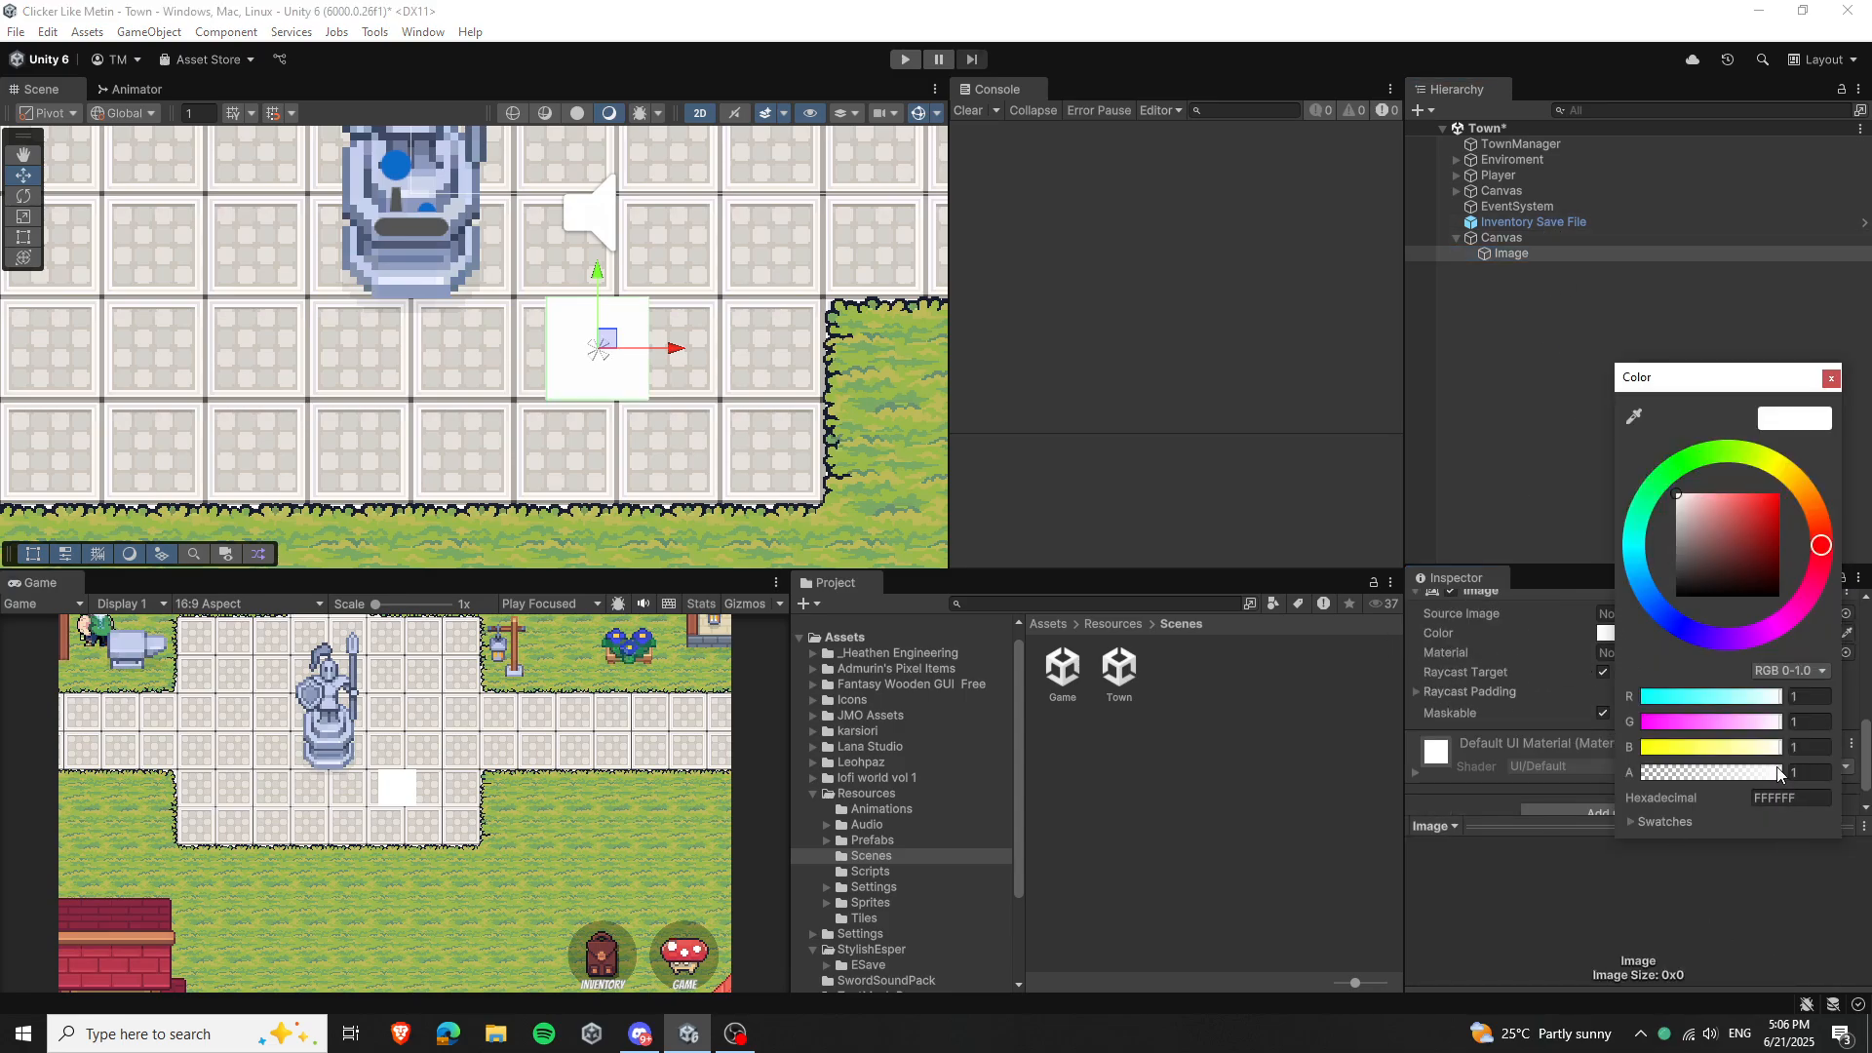
drag(1776, 772, 1147, 767)
click(1831, 378)
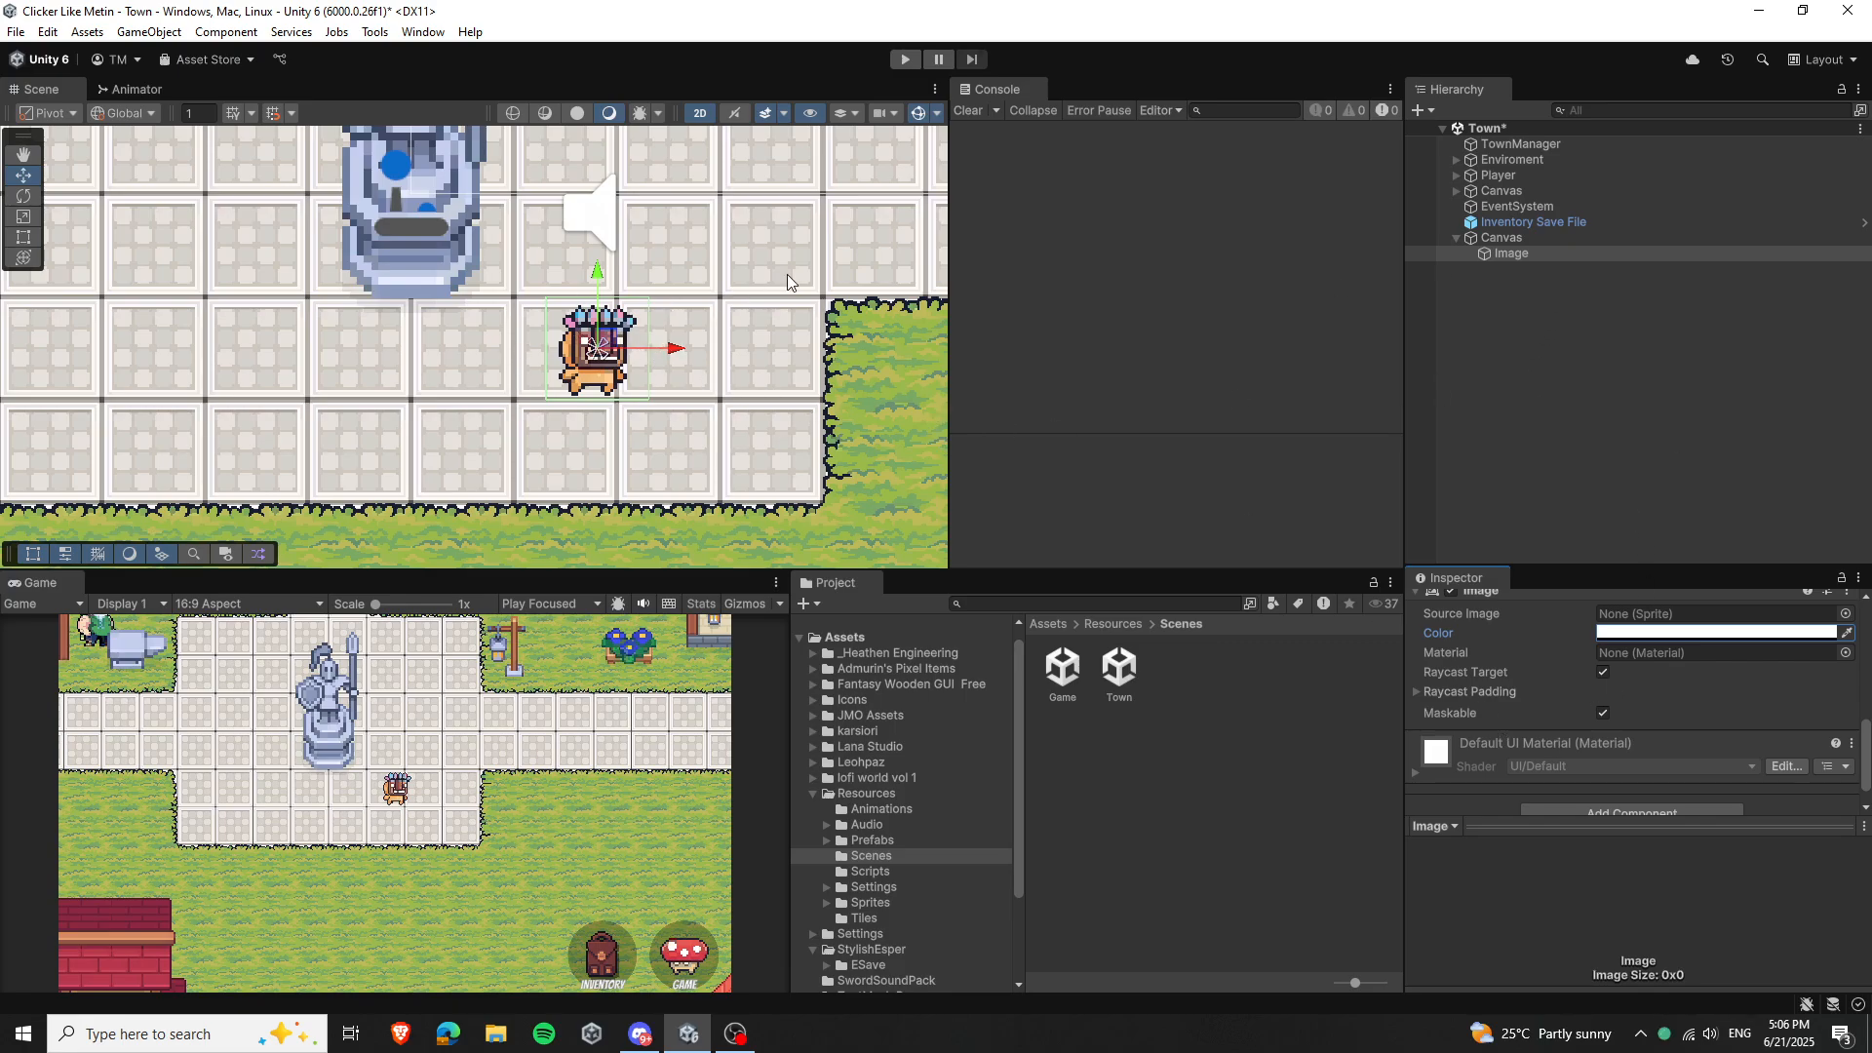
Make the World Space Canvas a child of Player and add an Event Trigger component to its Image
click(1520, 237)
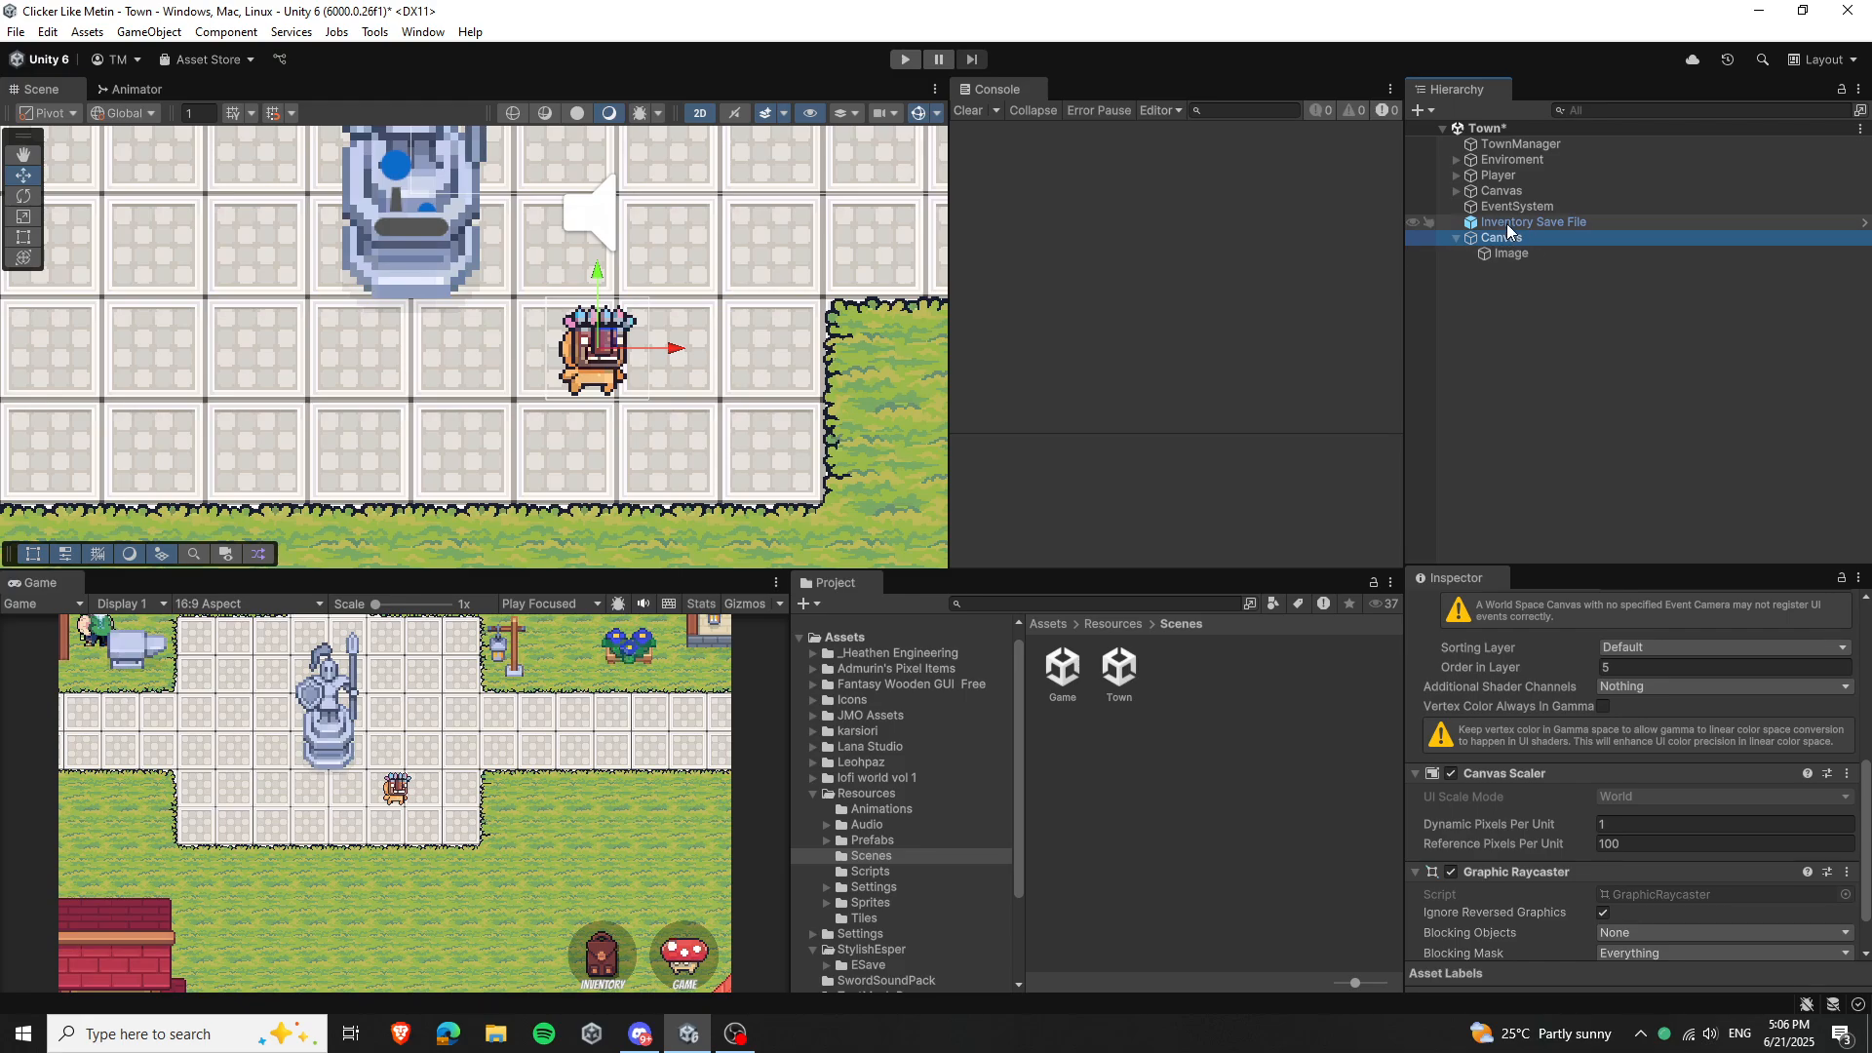
drag(1510, 247, 1502, 176)
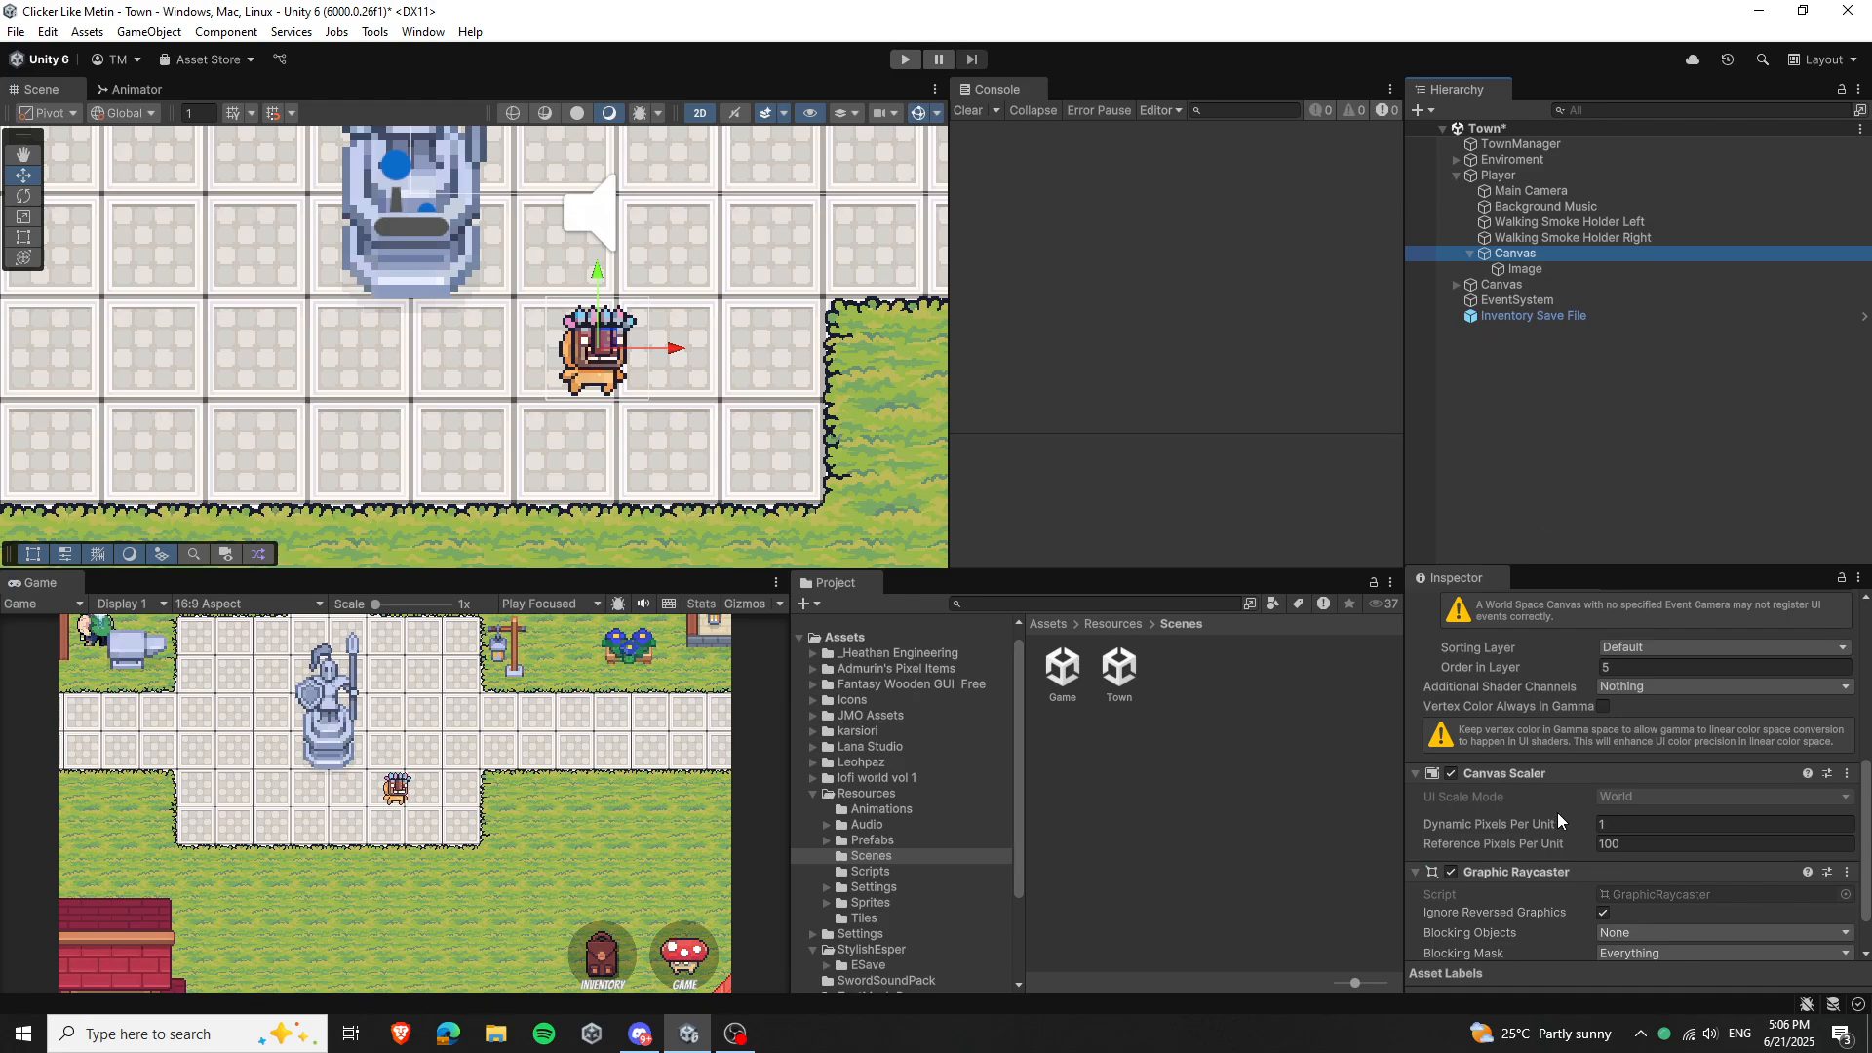
click(1550, 269)
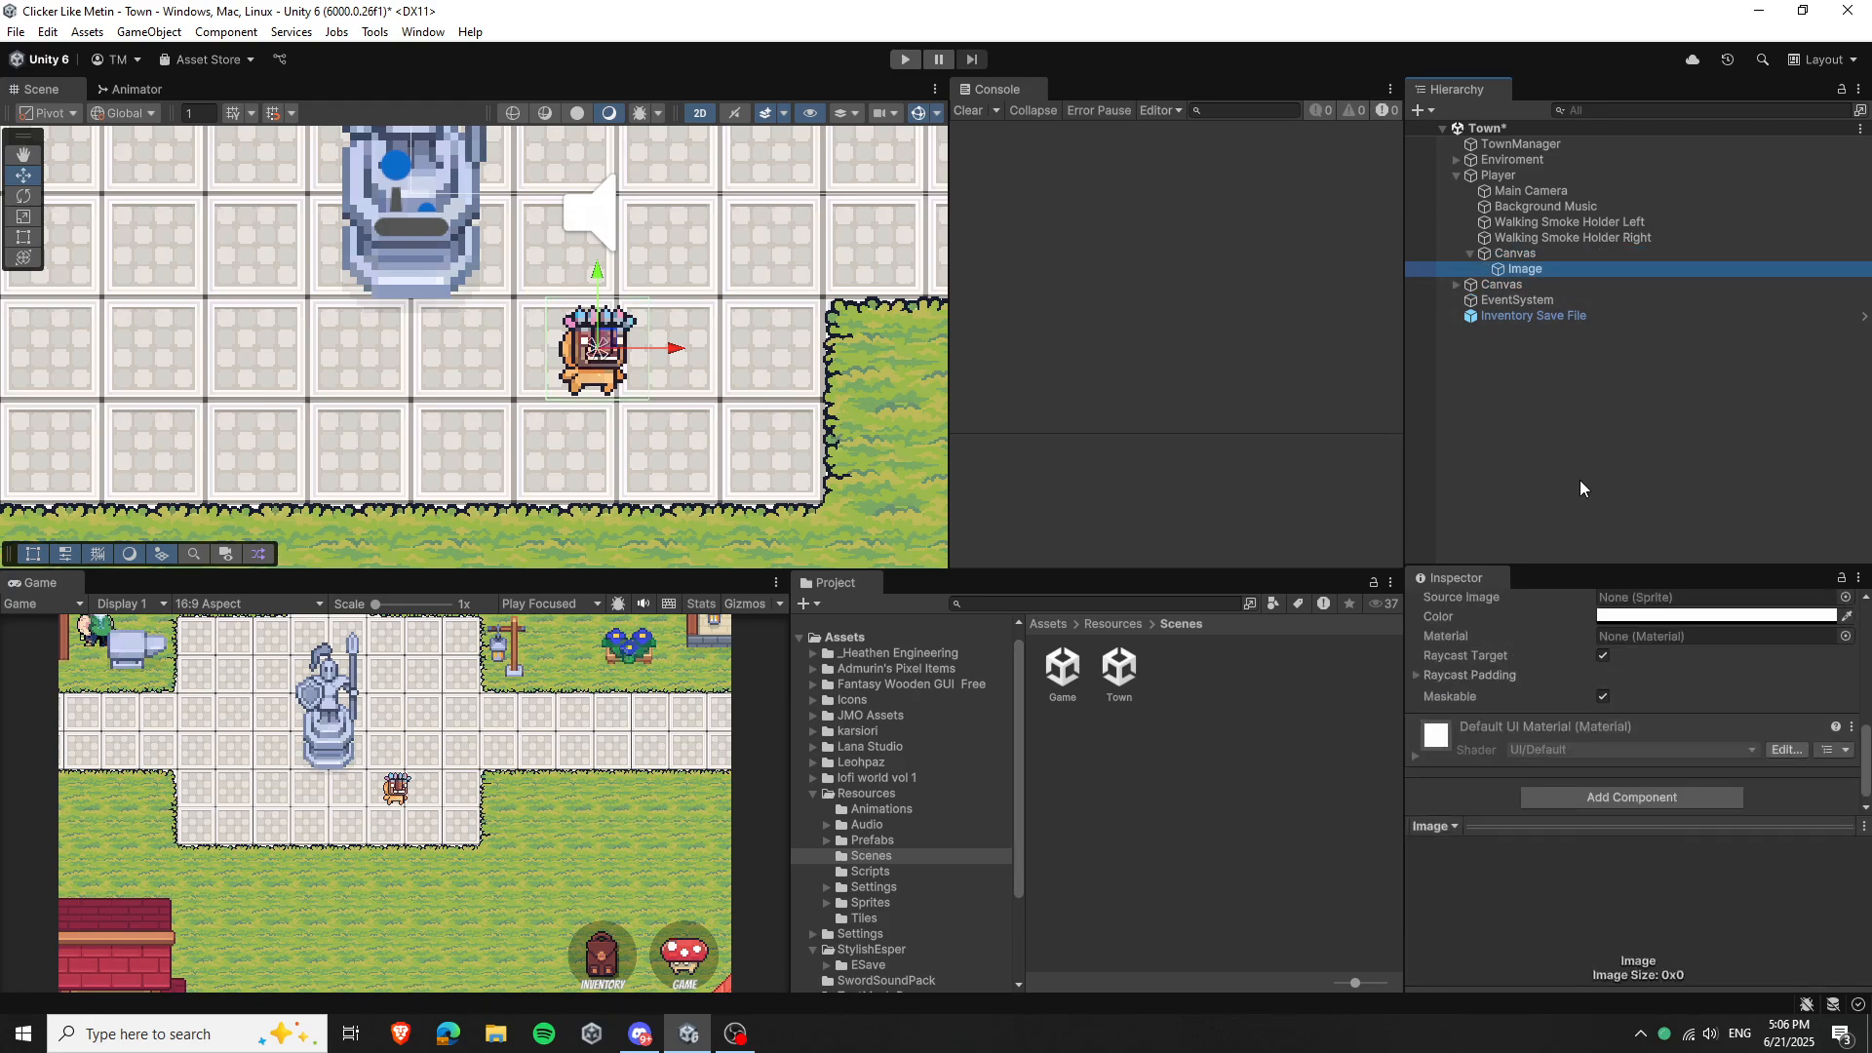
text(event)
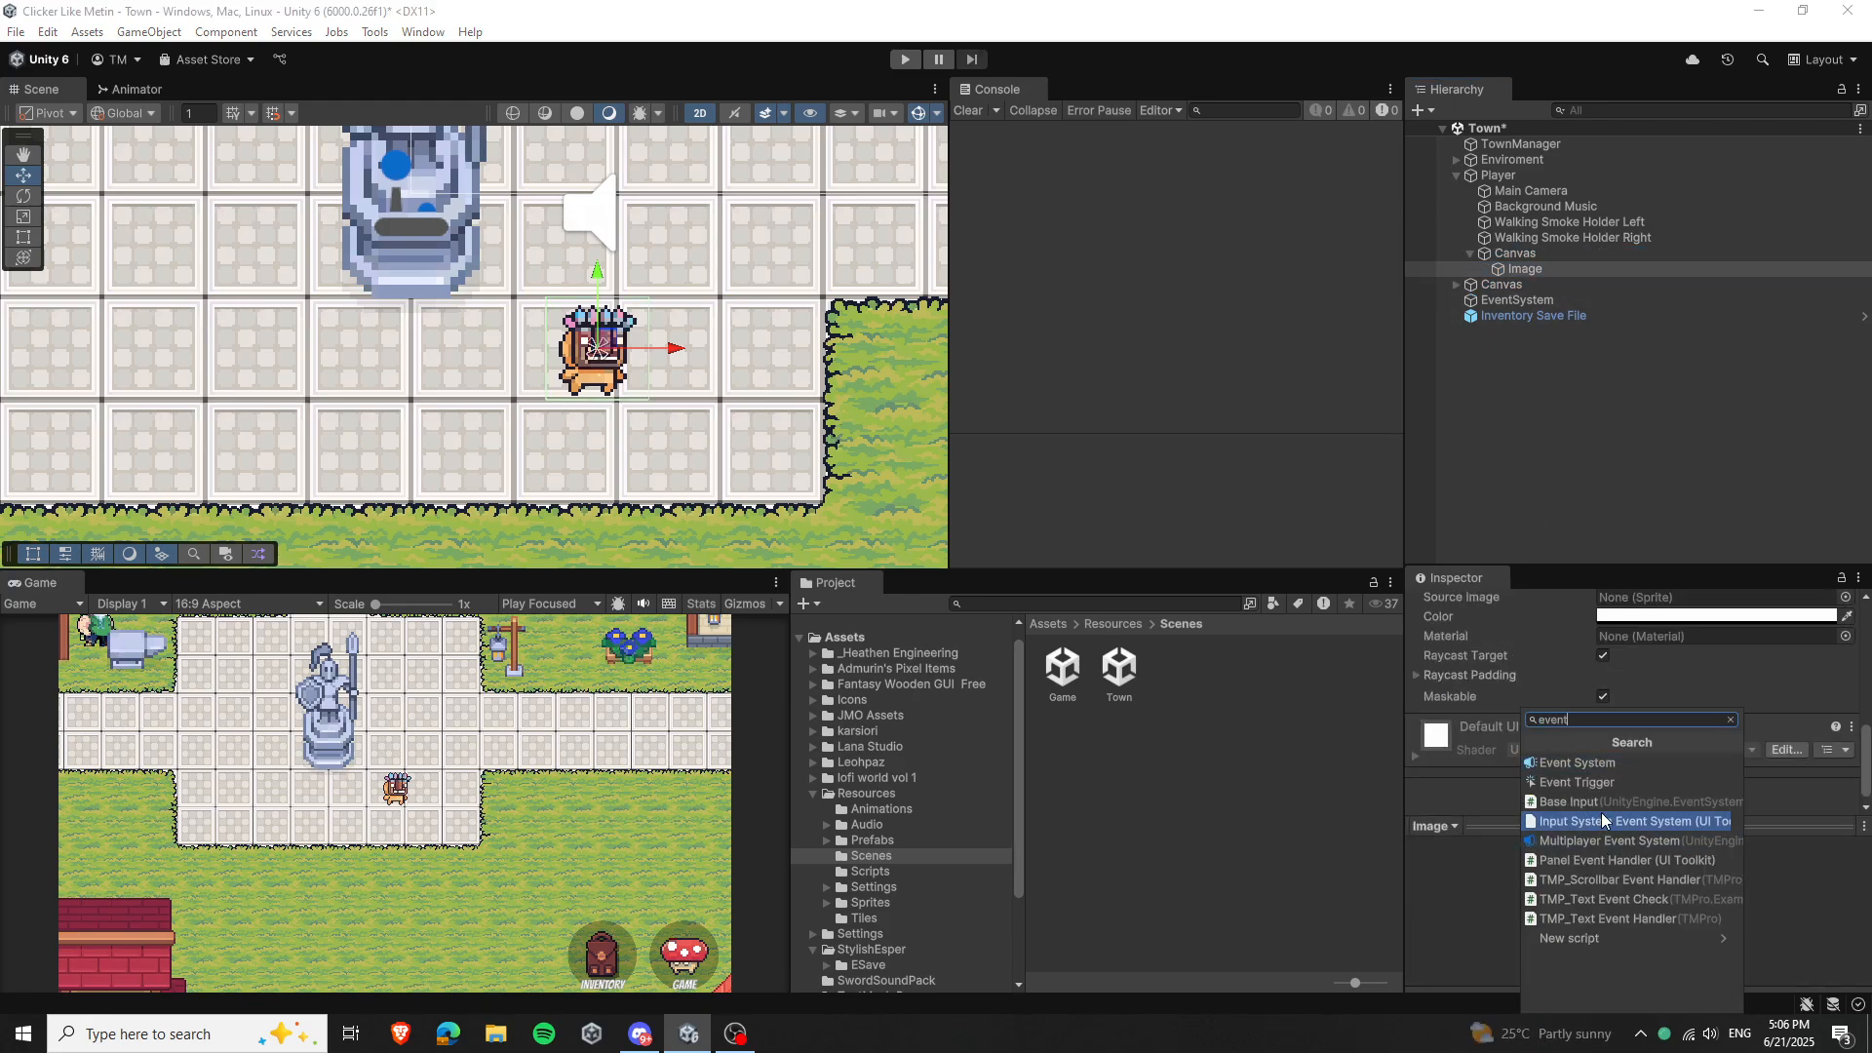
click(1599, 782)
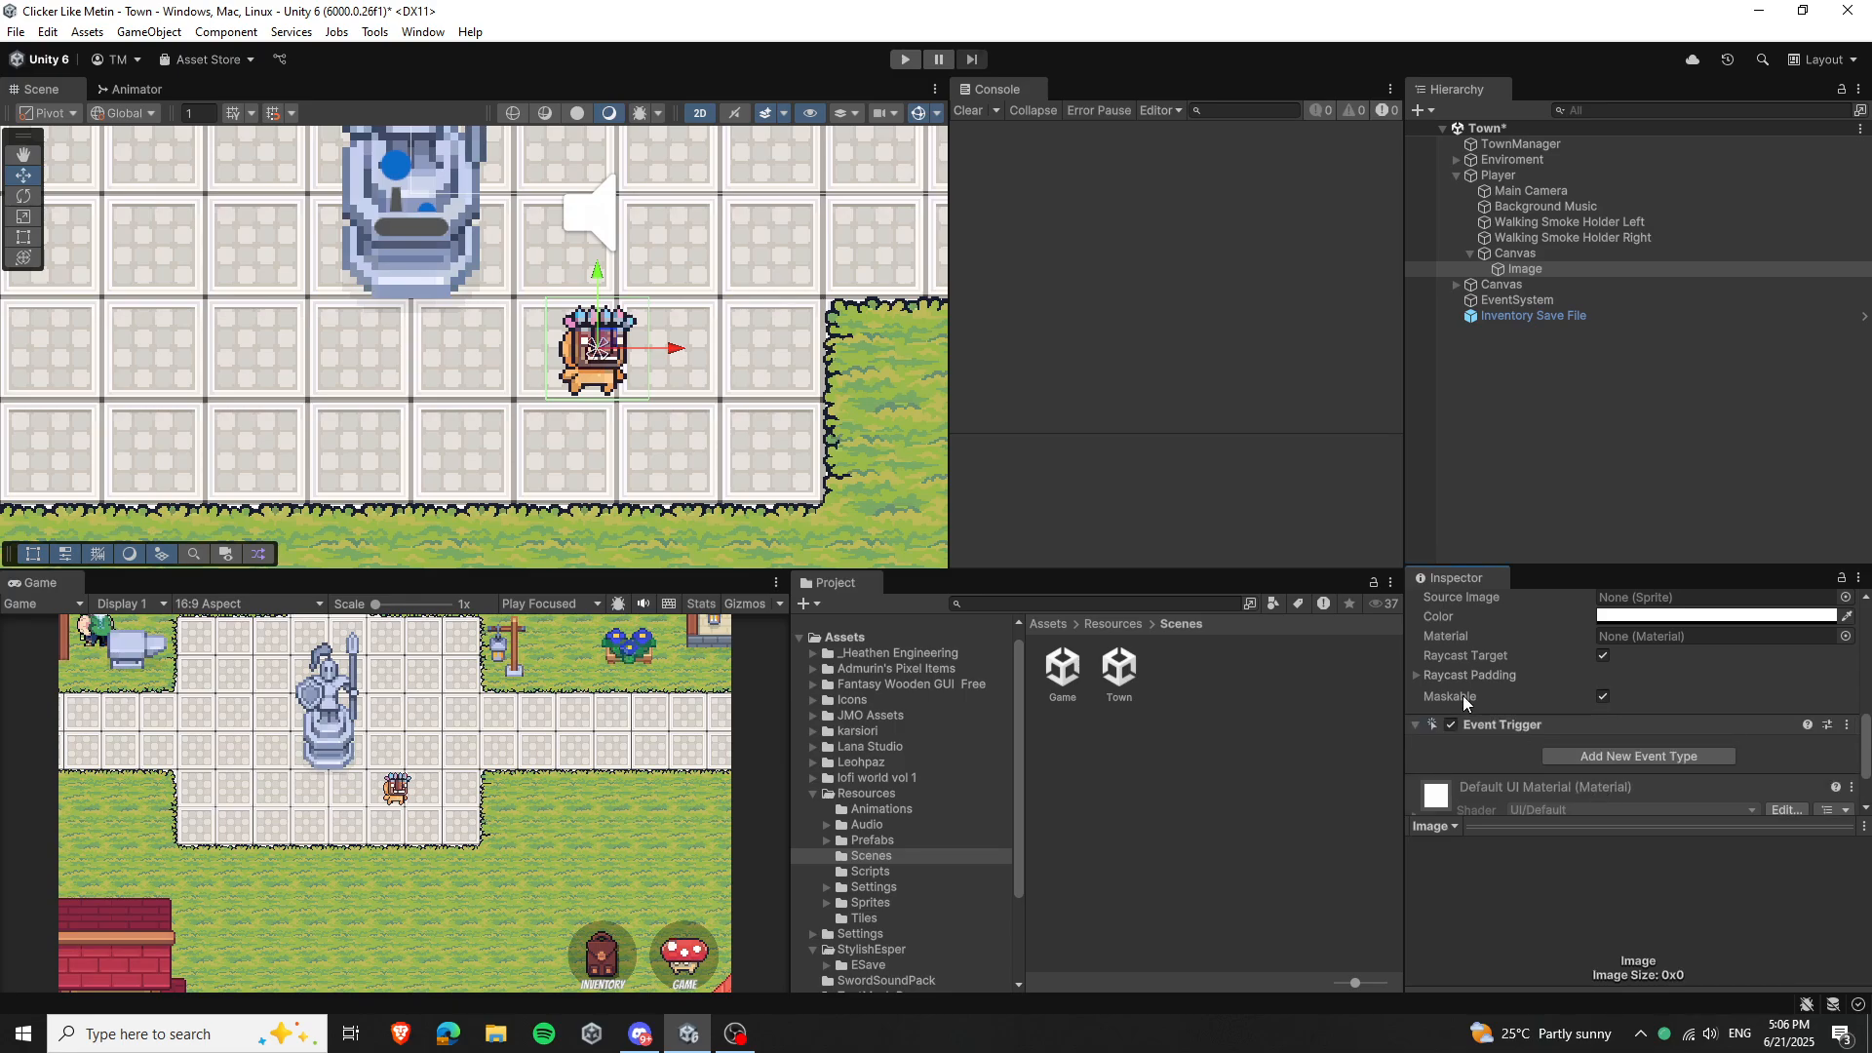
Add a PointerEnter event type to the Image's Event Trigger and give it one empty callback entry
scroll(1579, 762, down, 1)
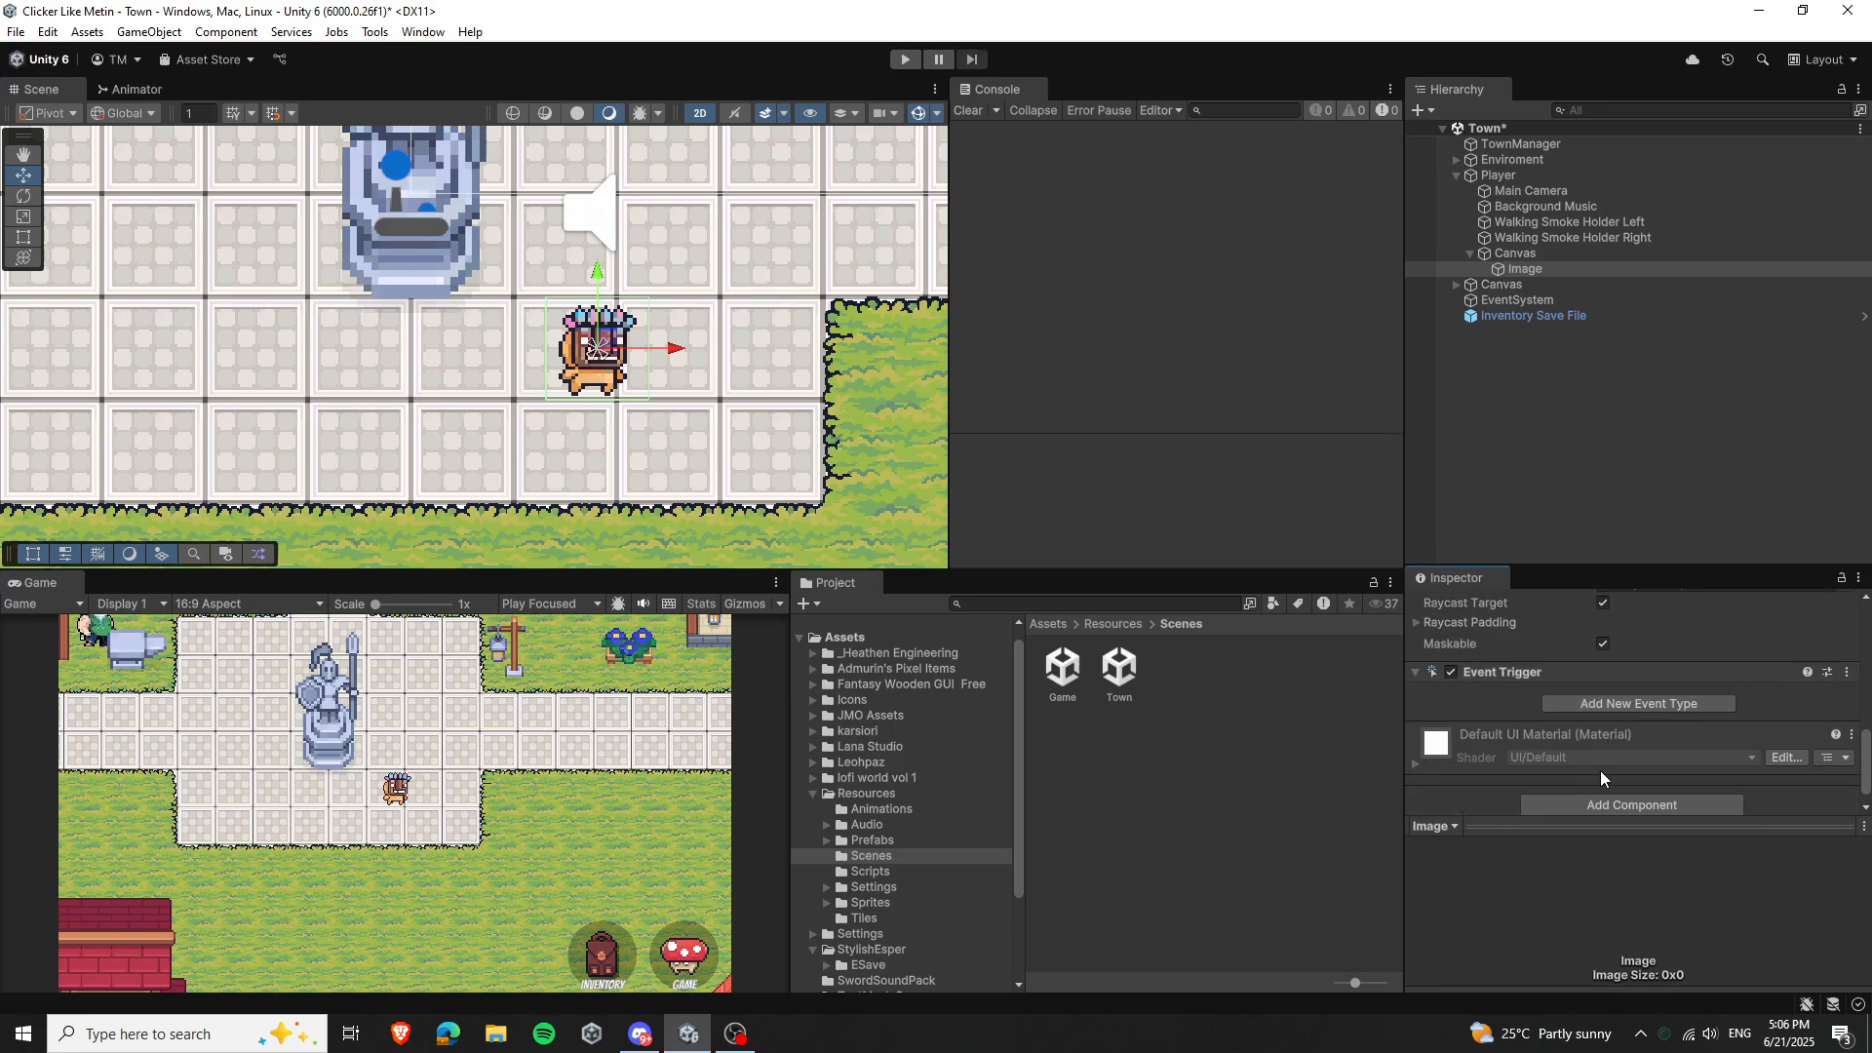
click(1623, 699)
click(1603, 705)
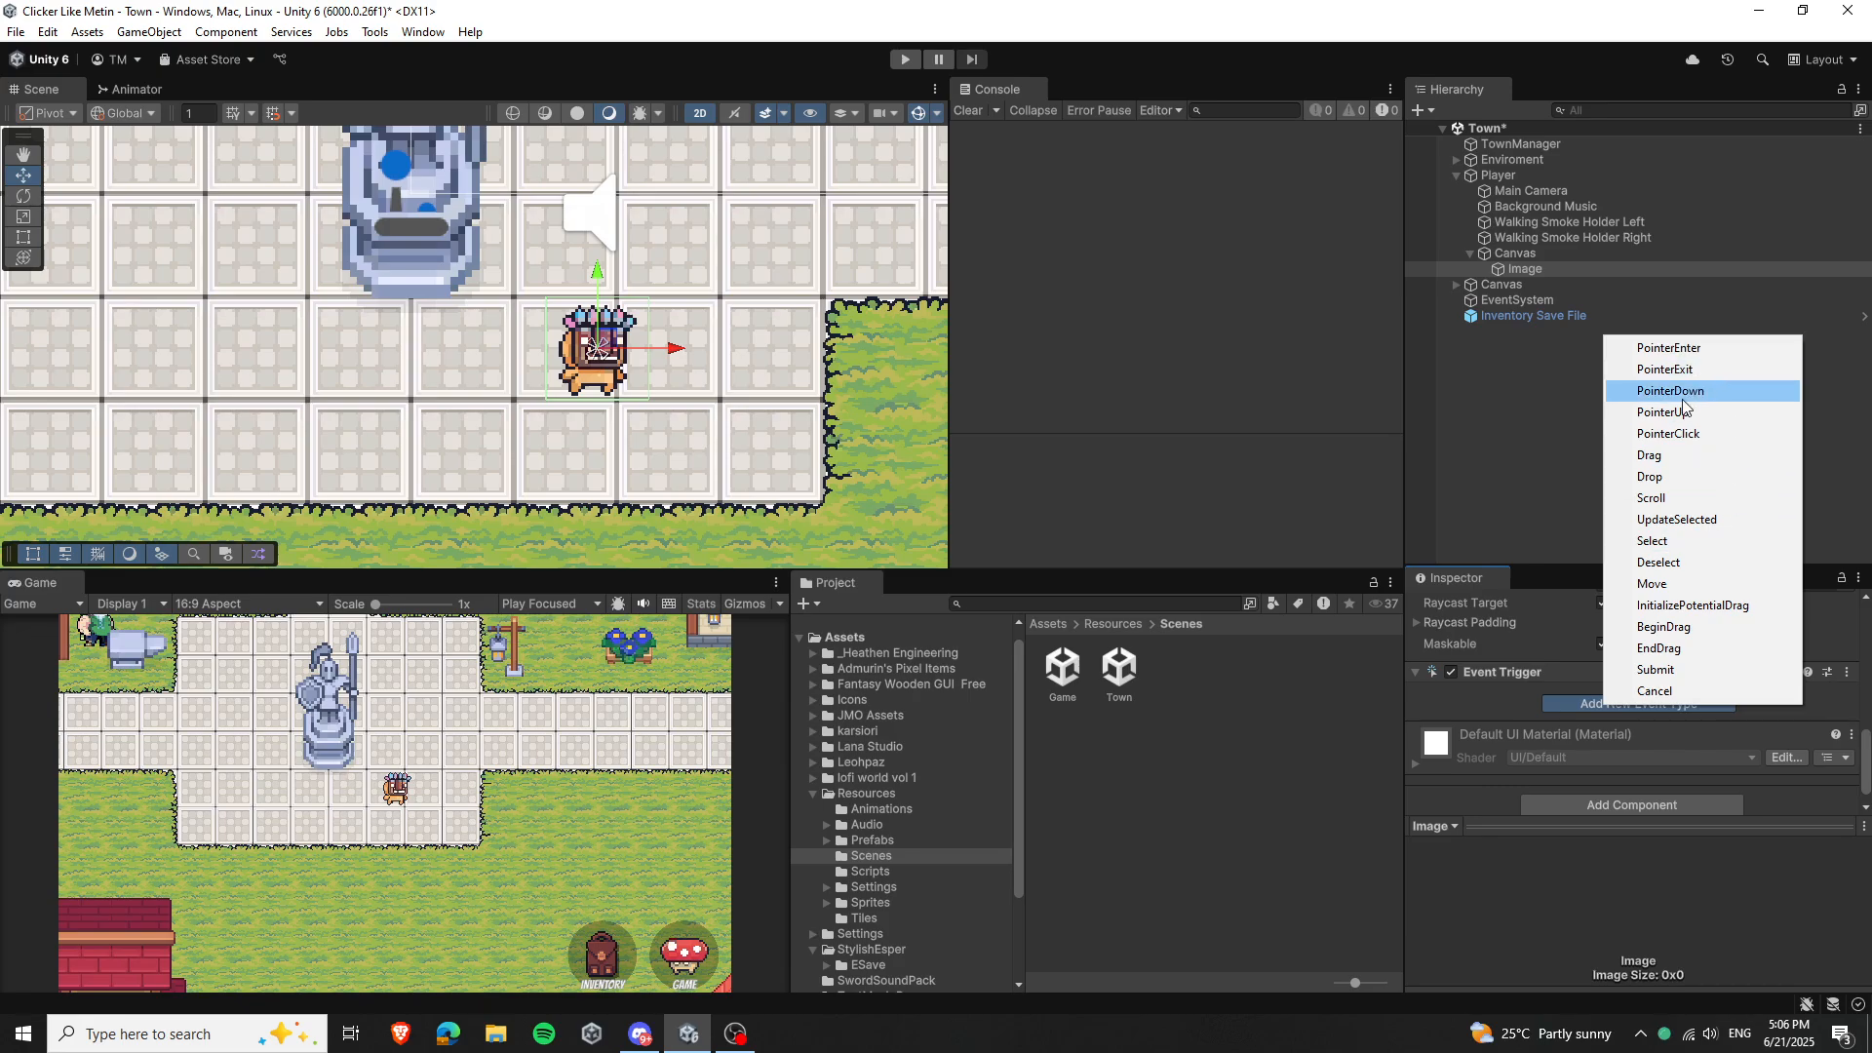
click(1548, 716)
click(1595, 706)
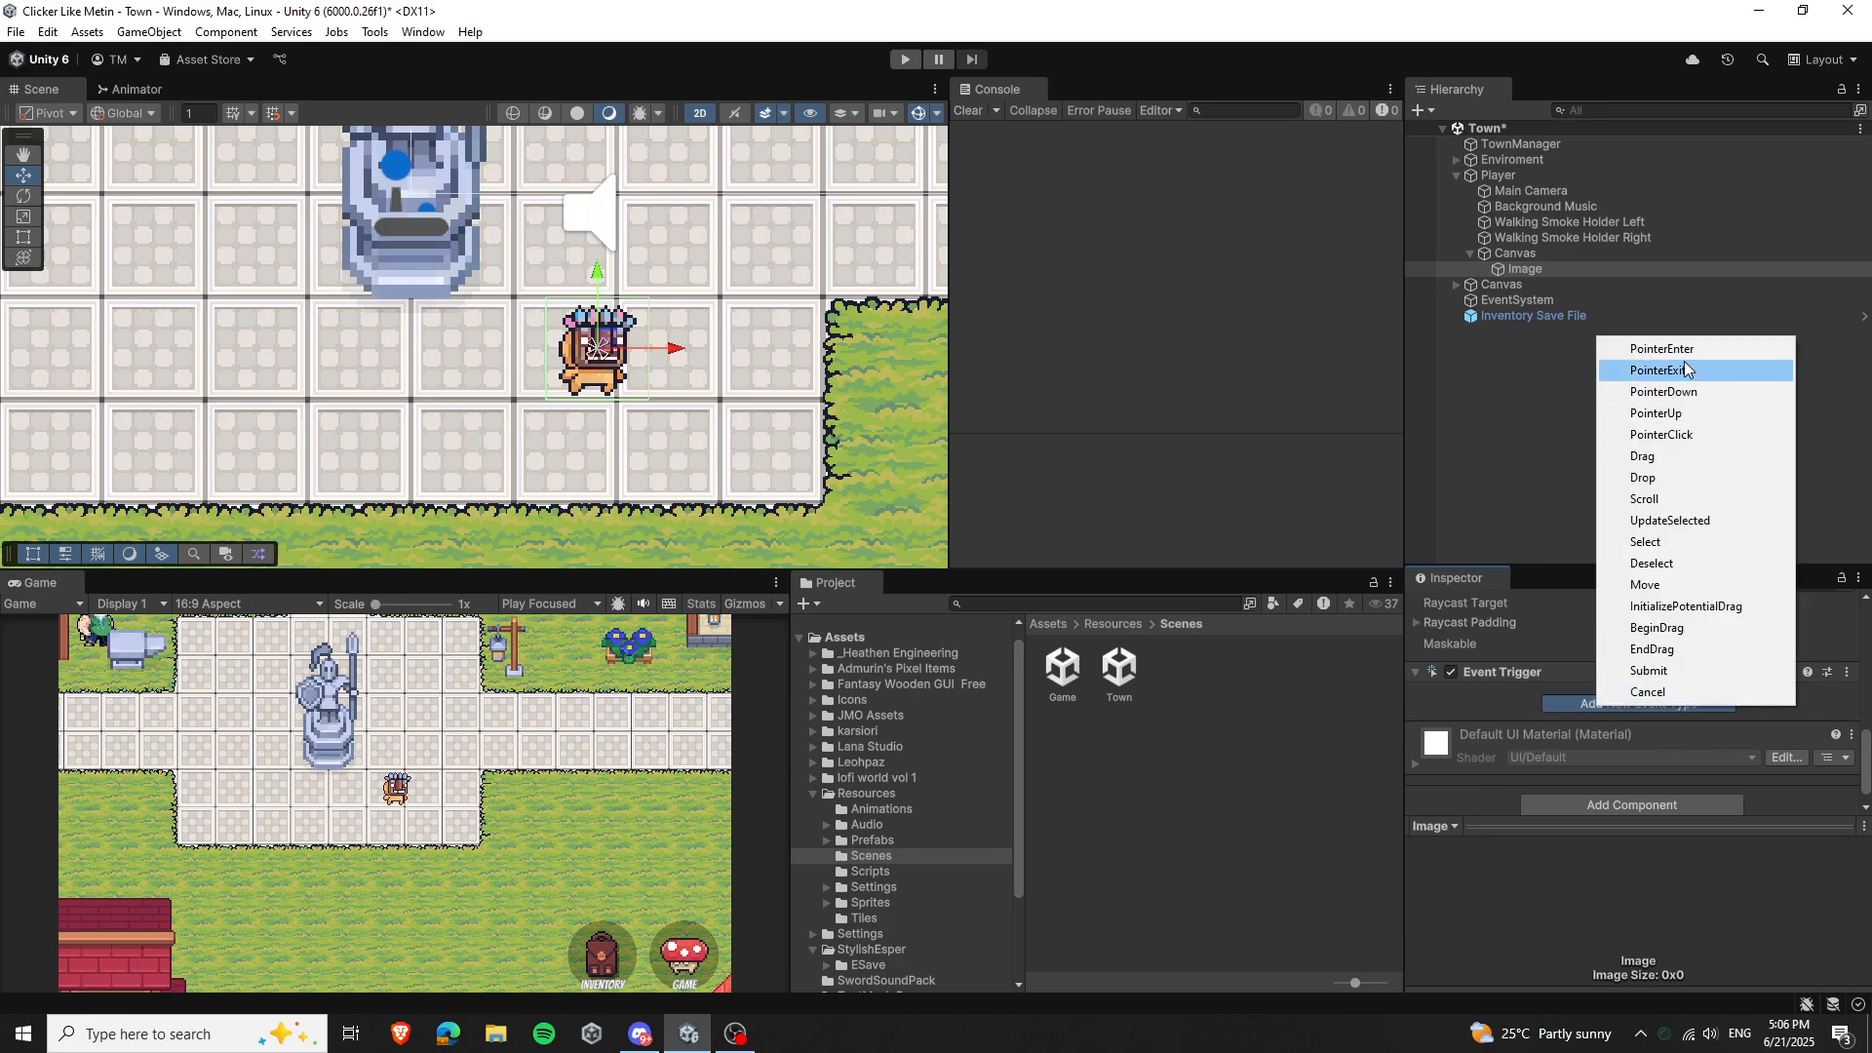
click(1677, 351)
scroll(1657, 732, down, 2)
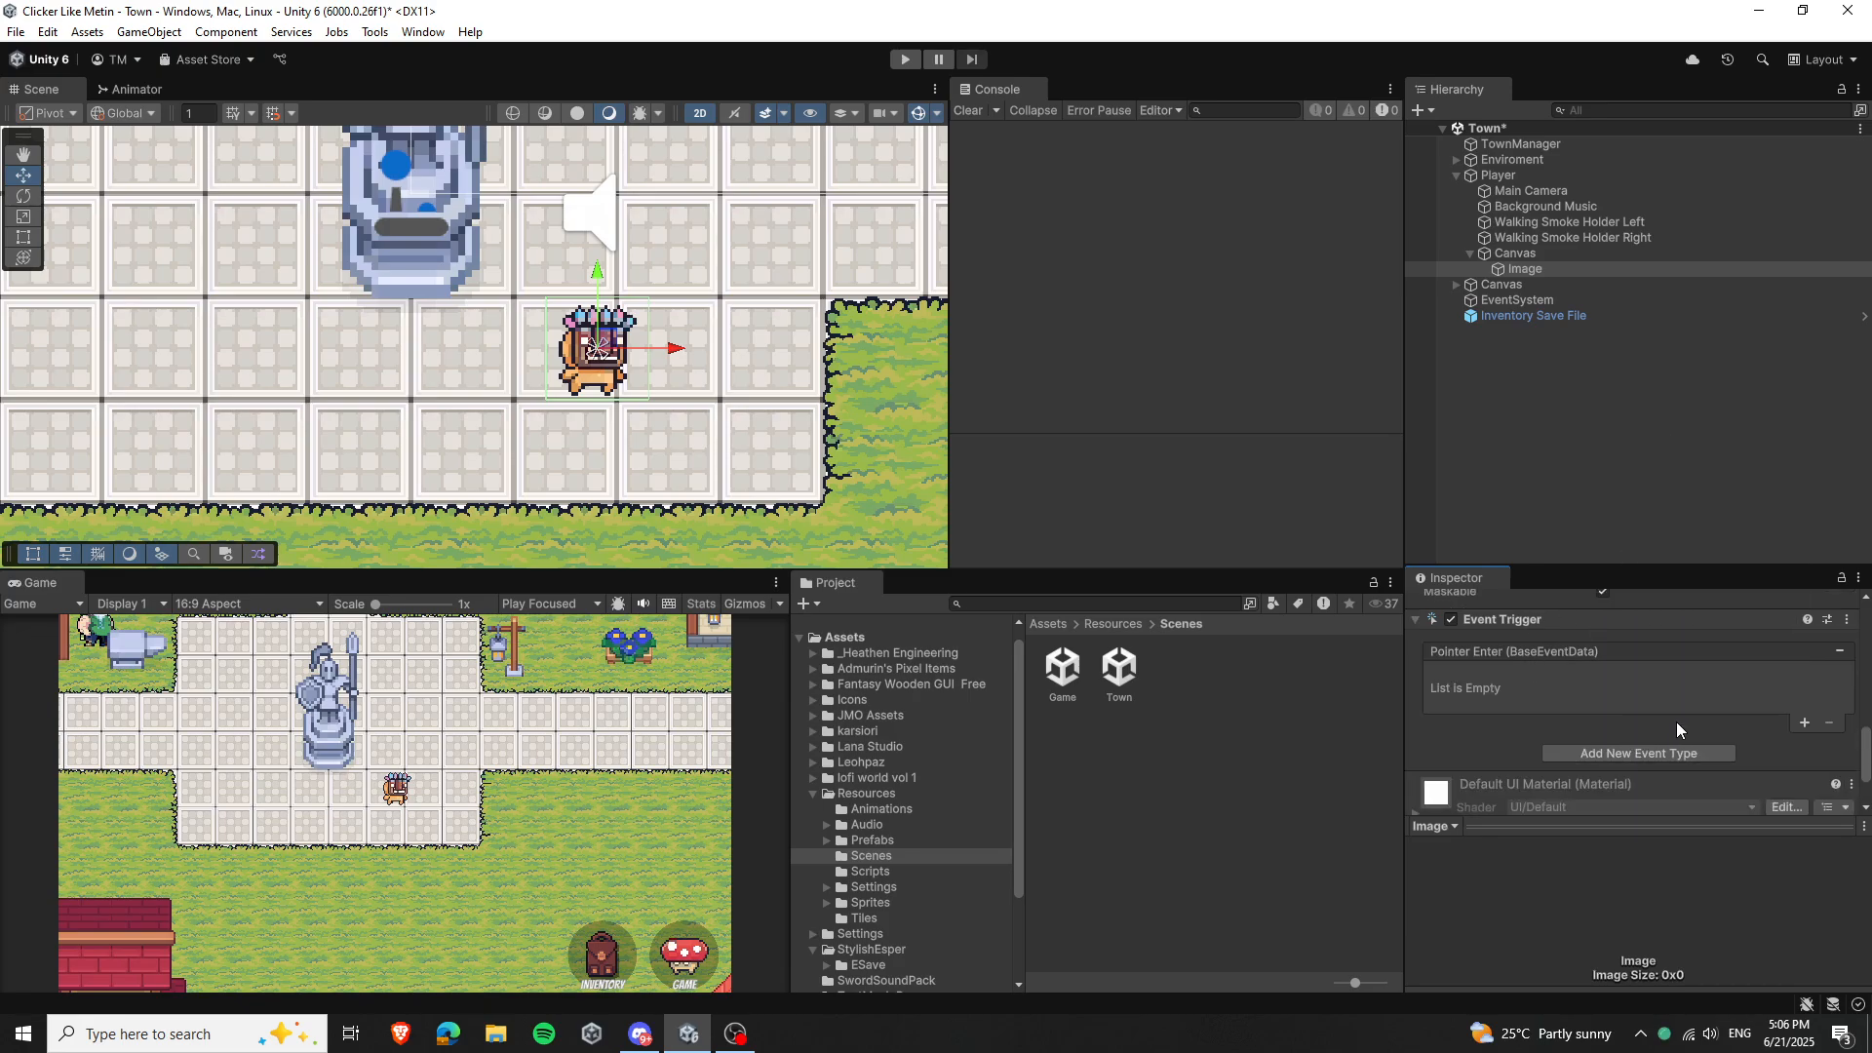
click(1806, 724)
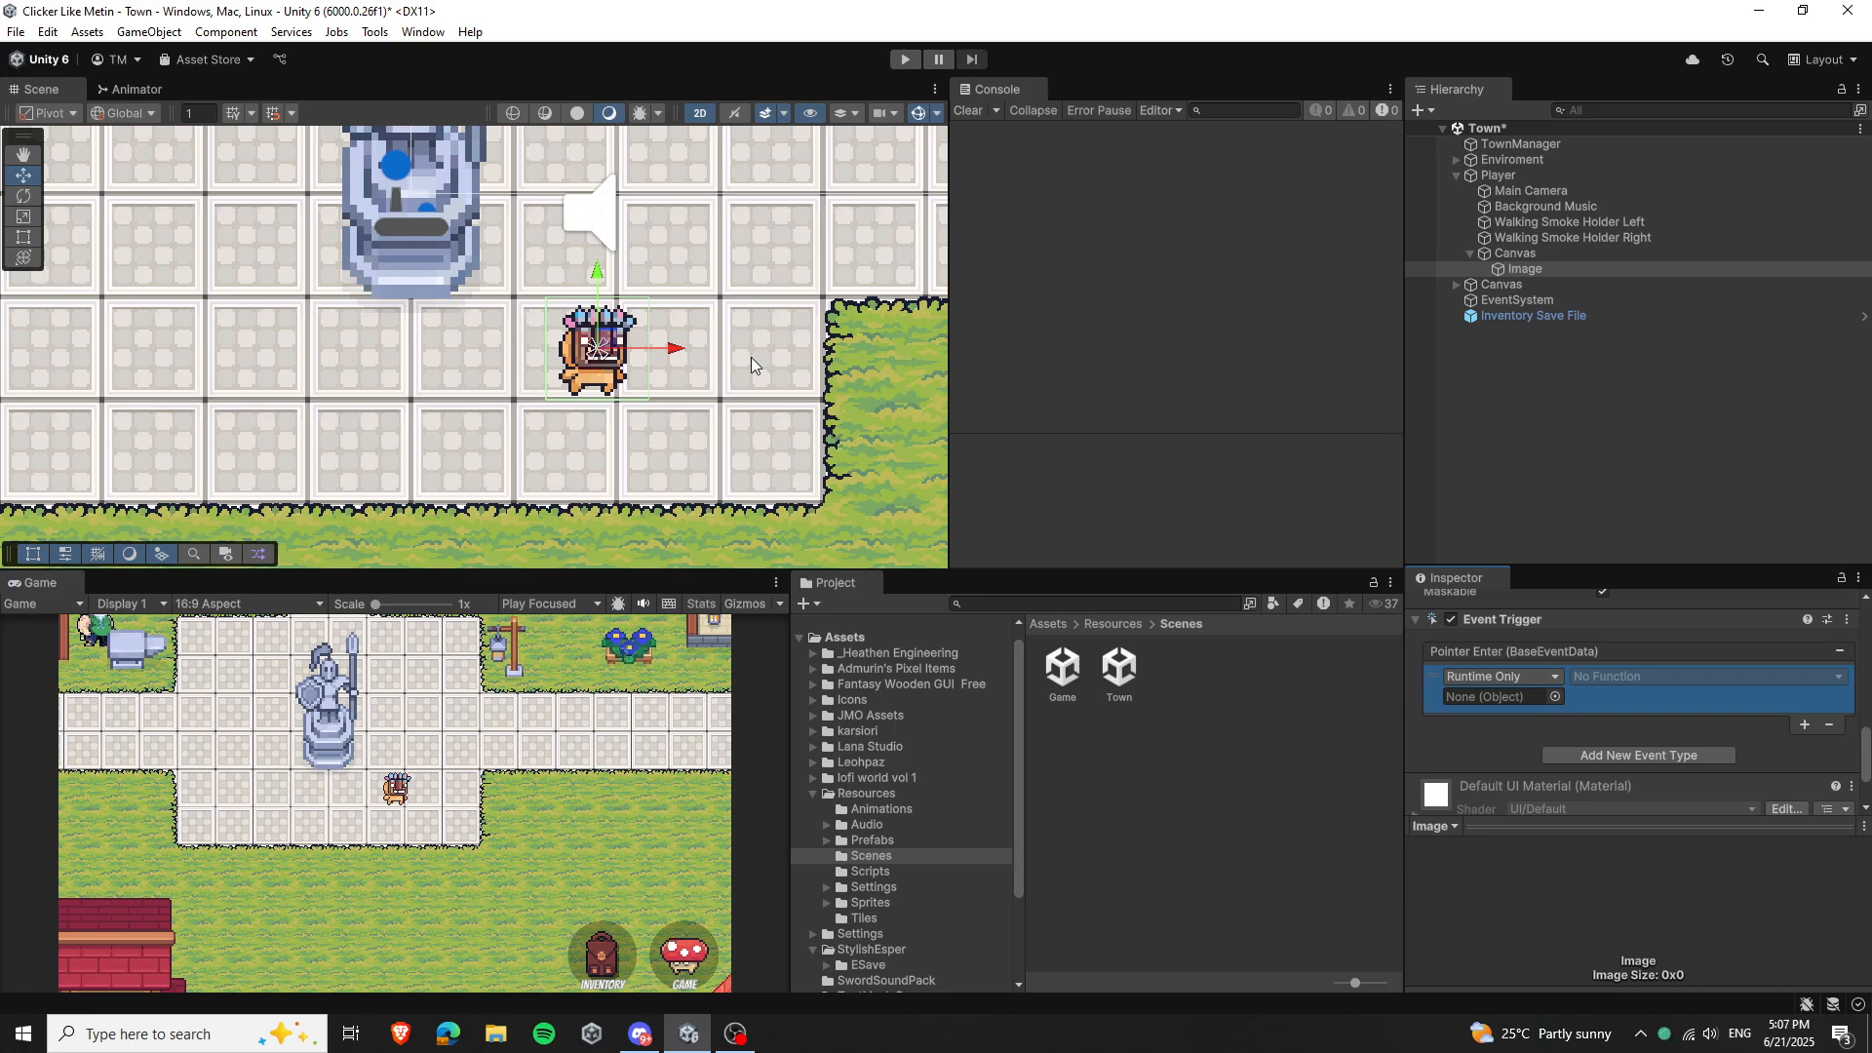
click(734, 1033)
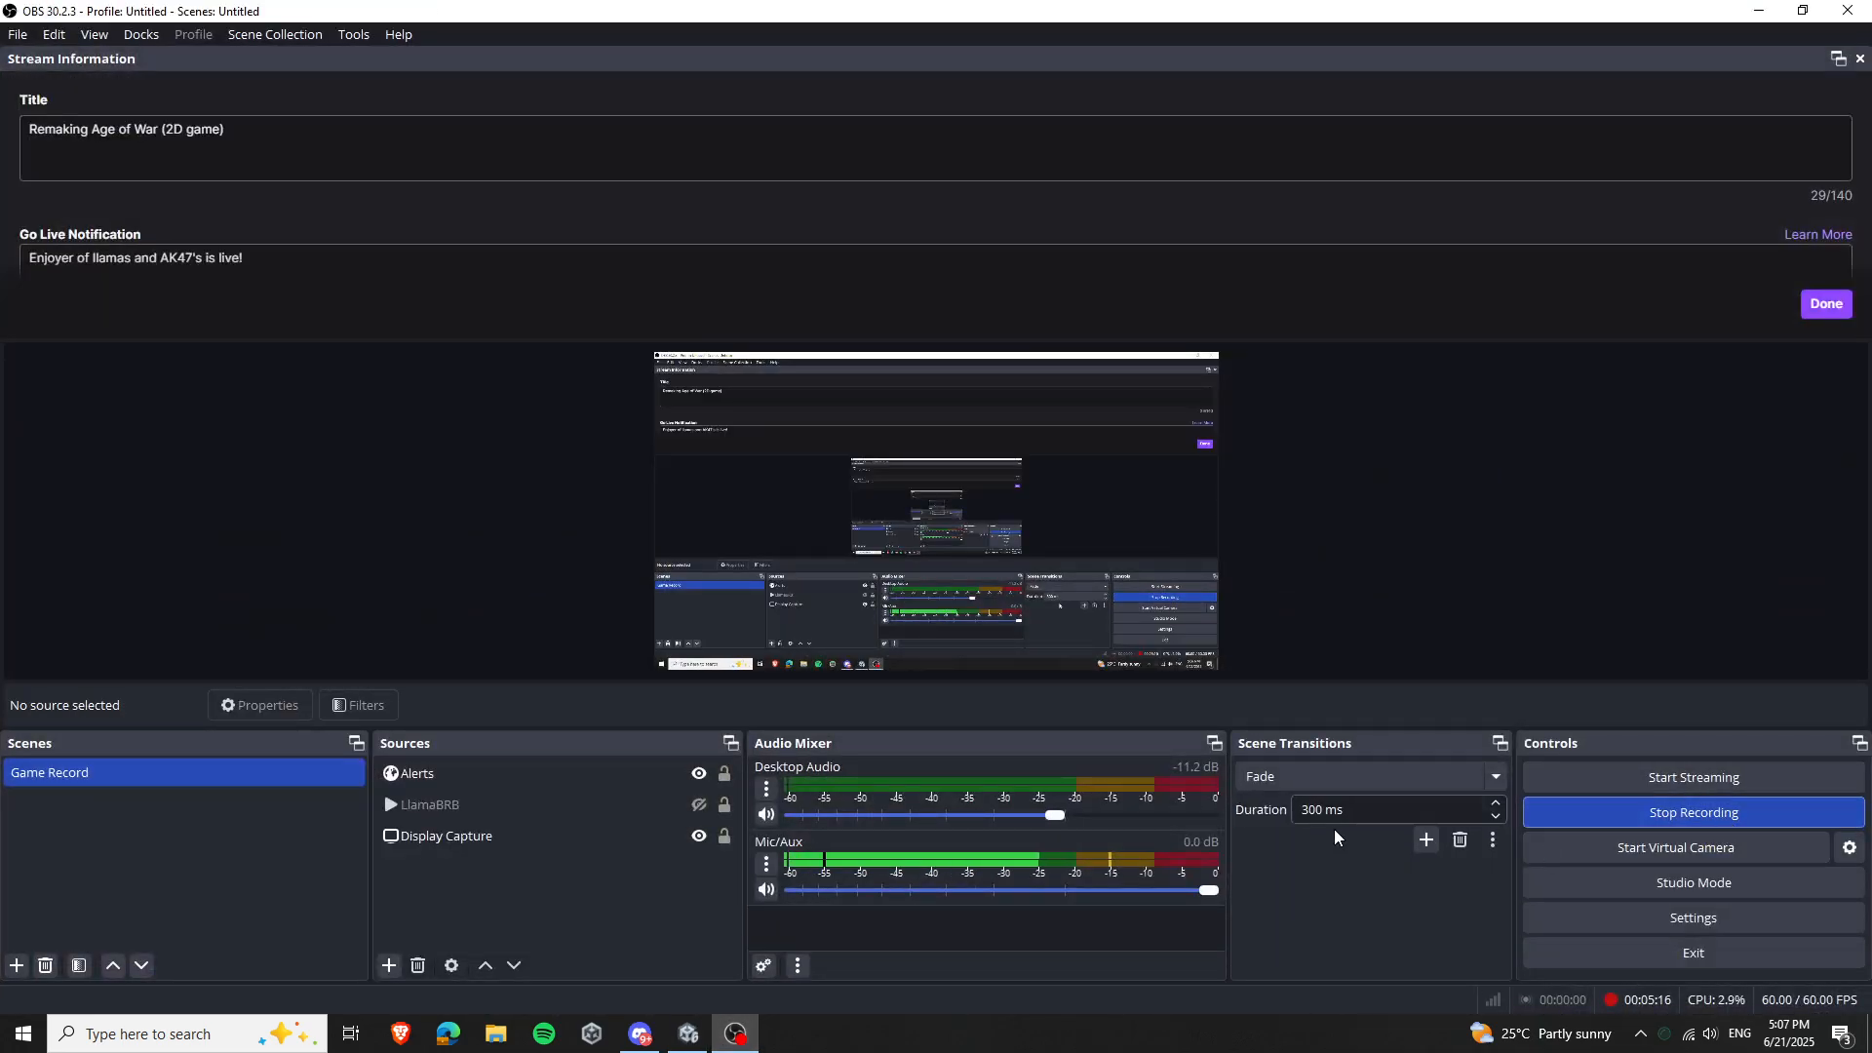